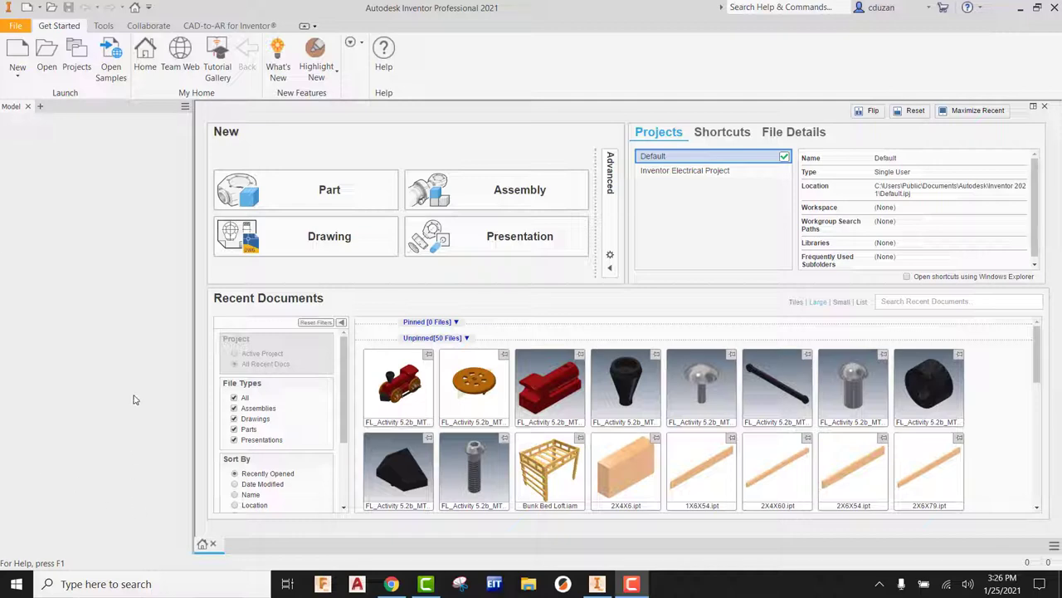
# Step: Create a new assembly file from the English Standard (in).iam template
pyautogui.hotkey('ctrl', 'n')
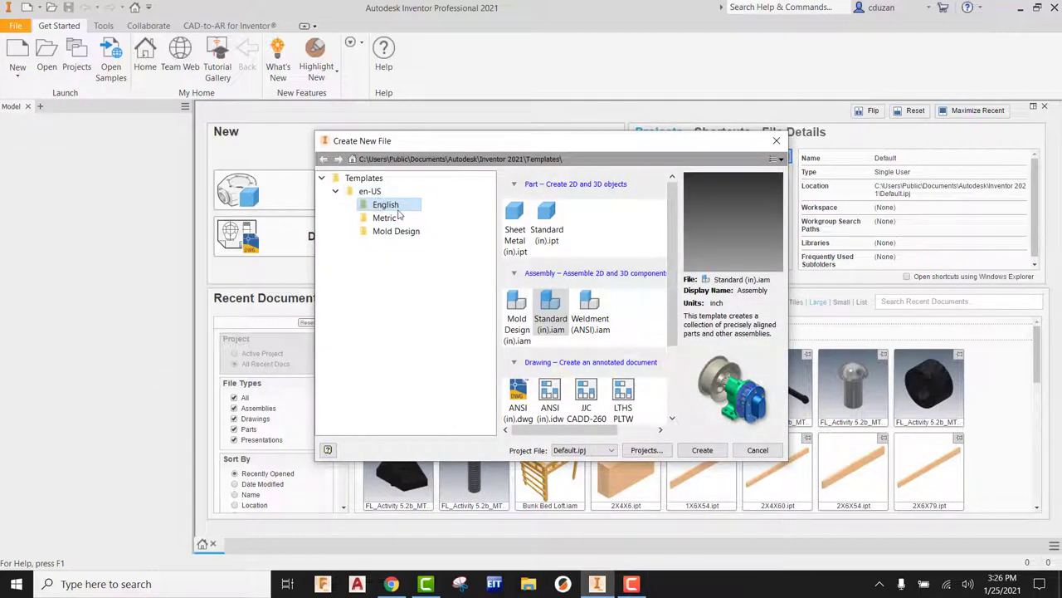
pyautogui.click(556, 317)
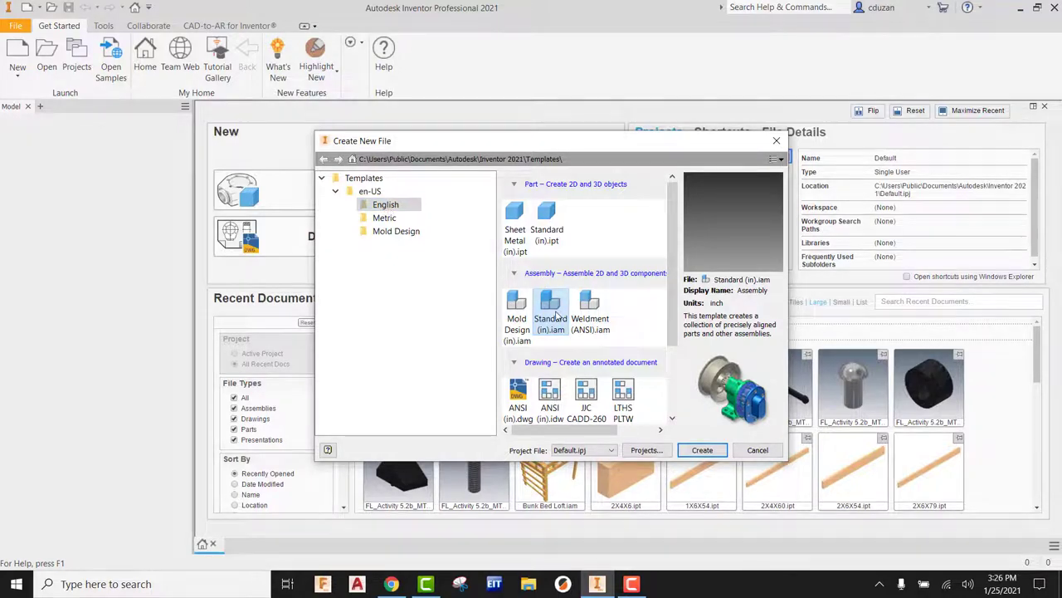
pyautogui.click(702, 450)
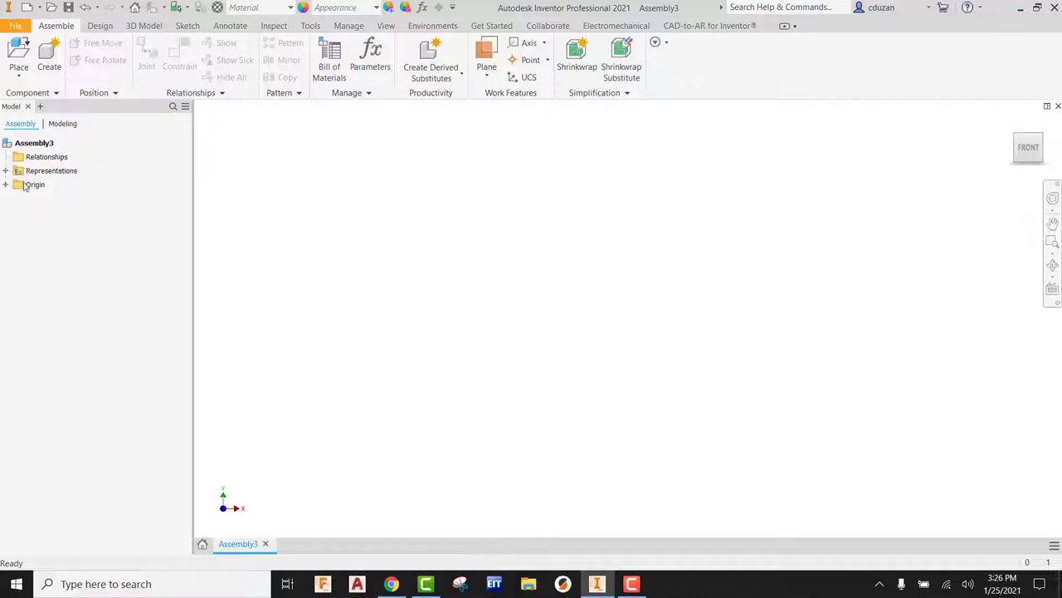
# Step: Place one instance of FL_Activity 5.2b_MT_Train Body.ipt in the assembly
pyautogui.click(13, 74)
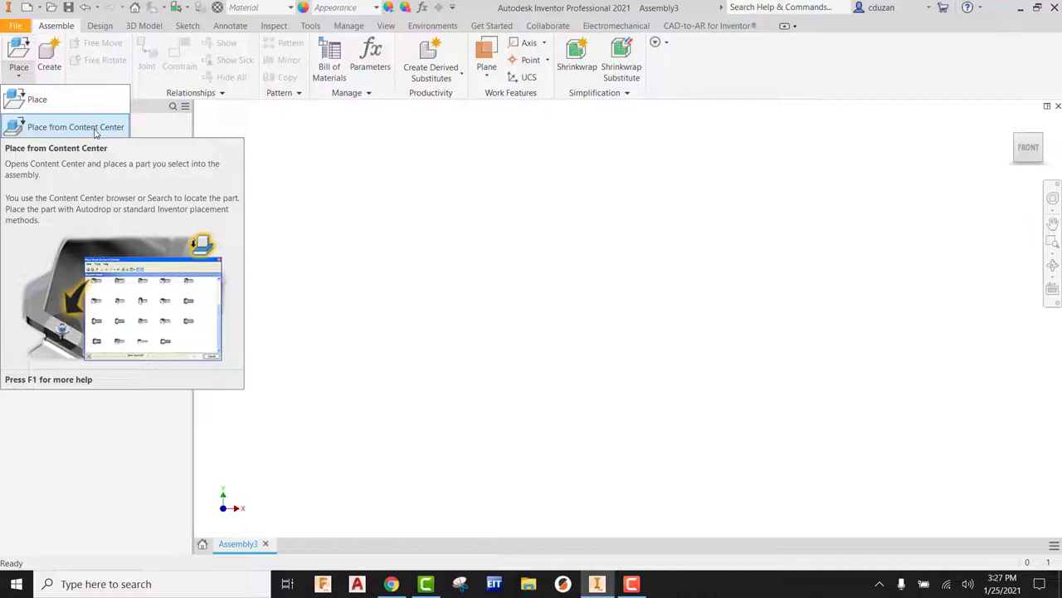
pyautogui.click(55, 100)
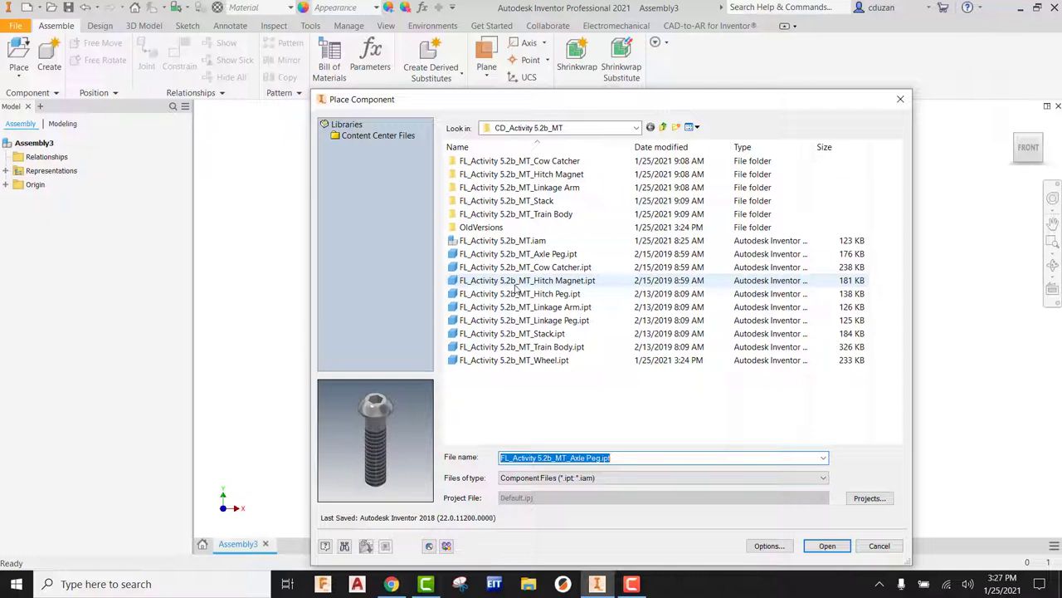
pyautogui.click(543, 348)
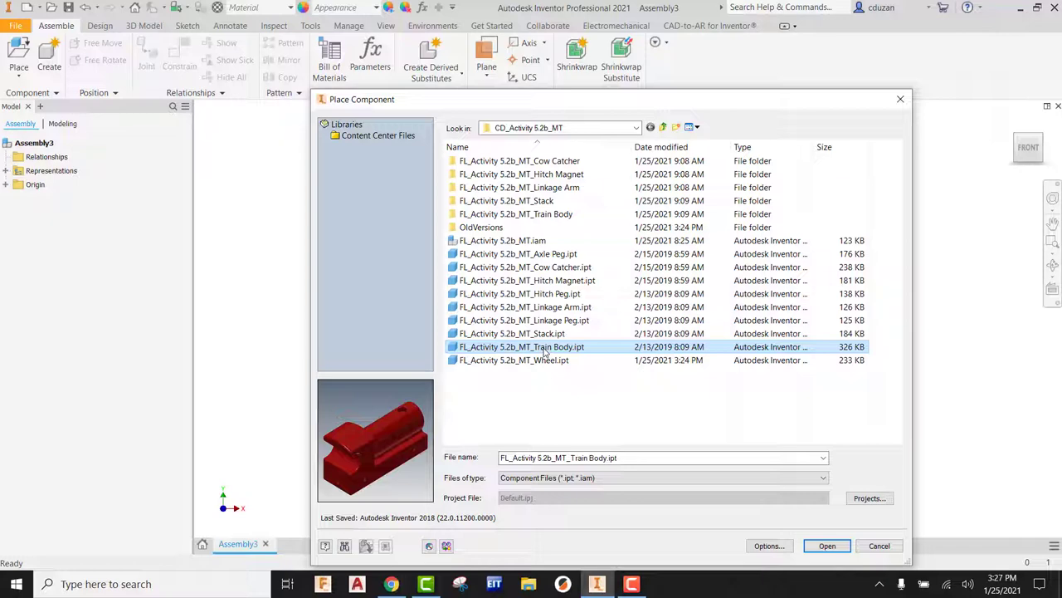
pyautogui.click(827, 546)
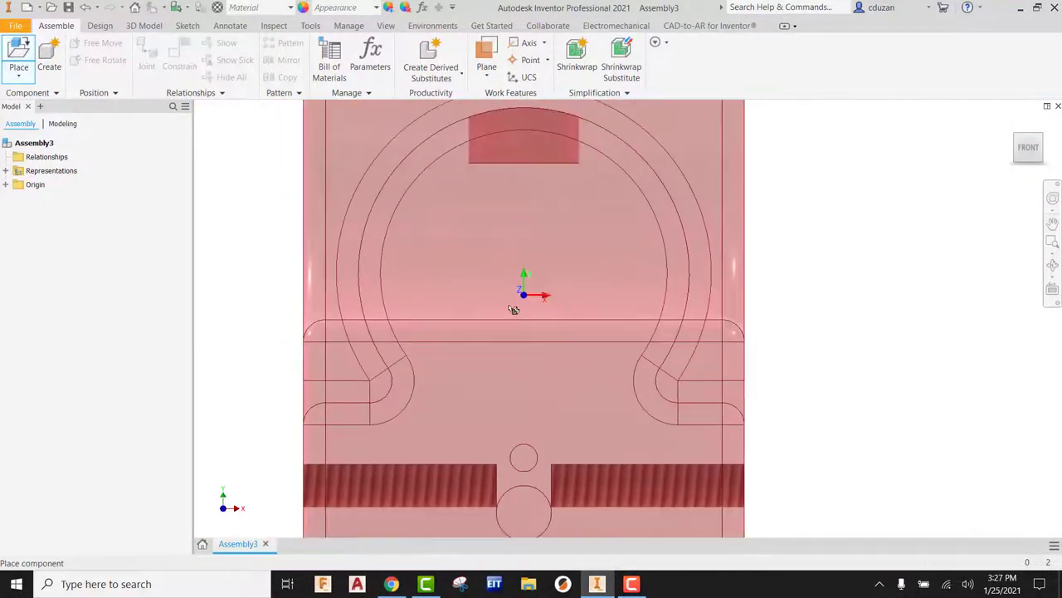
pyautogui.click(543, 301)
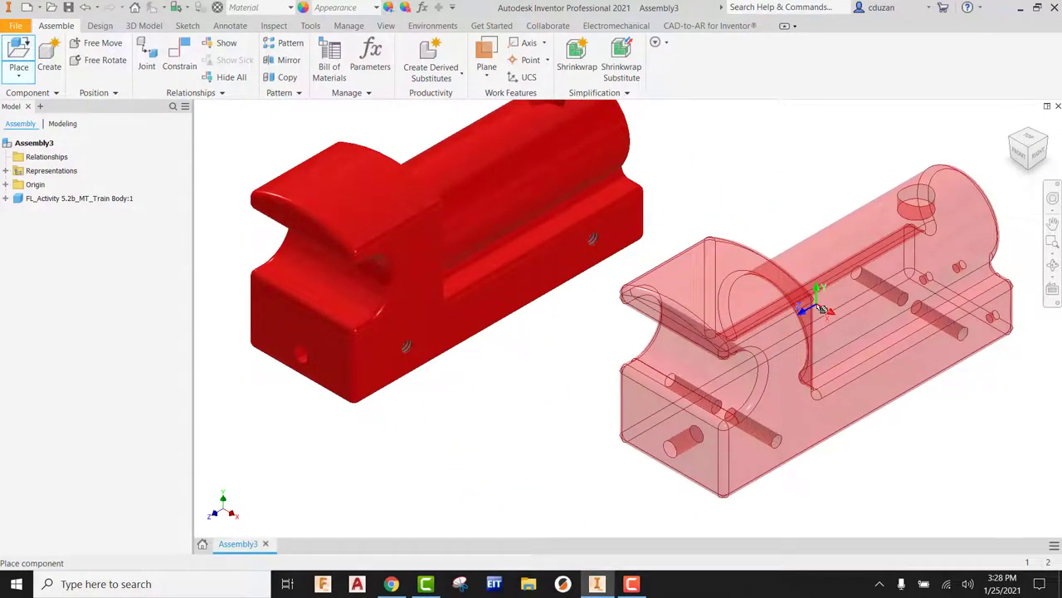
pyautogui.press('Escape')
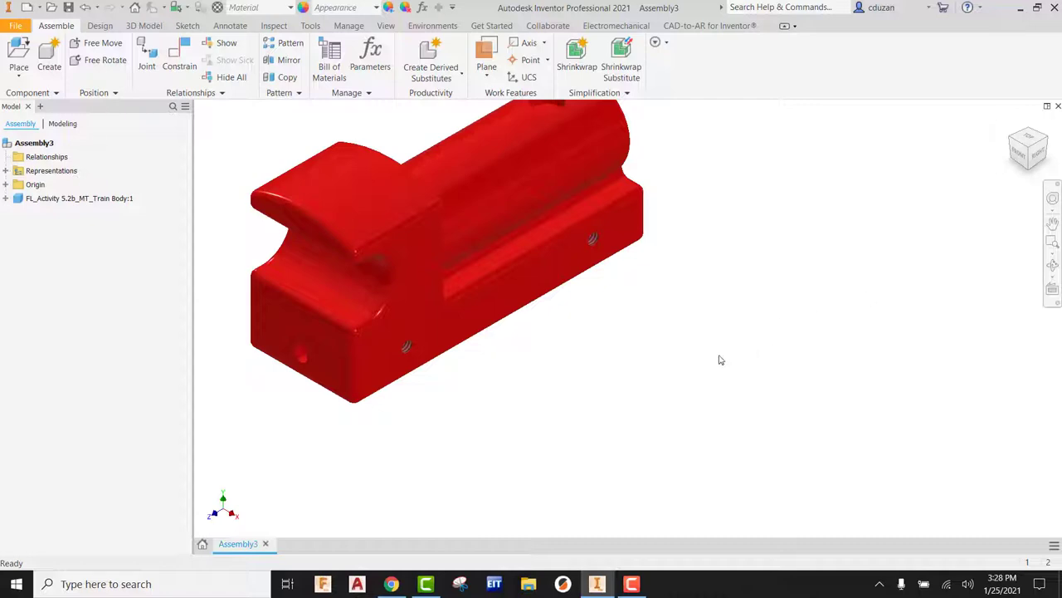
# Step: Move the train body to the middle of the workspace and ground it
pyautogui.moveTo(489, 243); pyautogui.dragTo(621, 286)
pyautogui.click(811, 427)
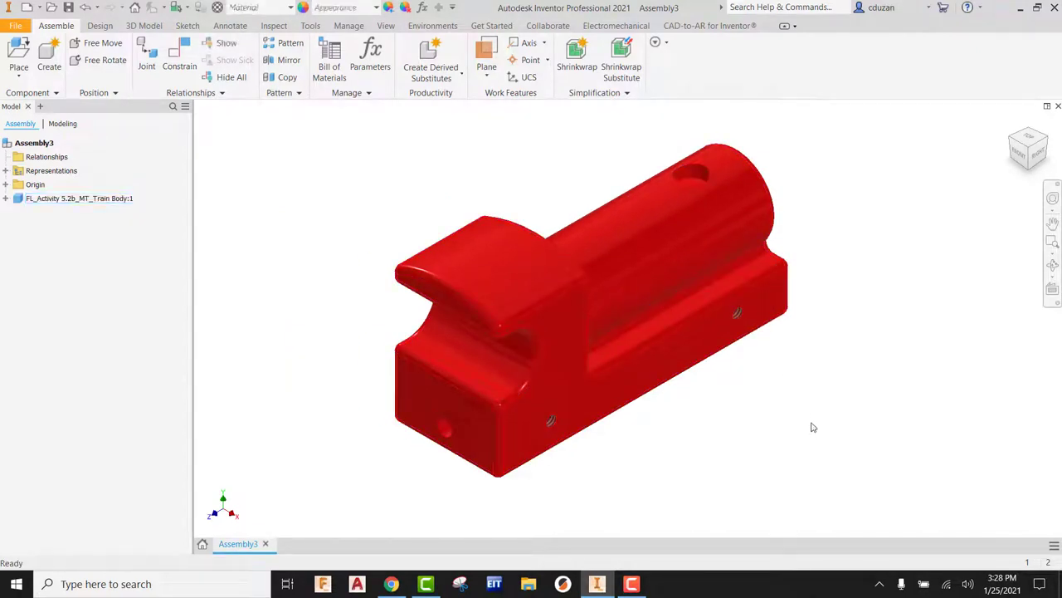
pyautogui.rightClick(652, 272)
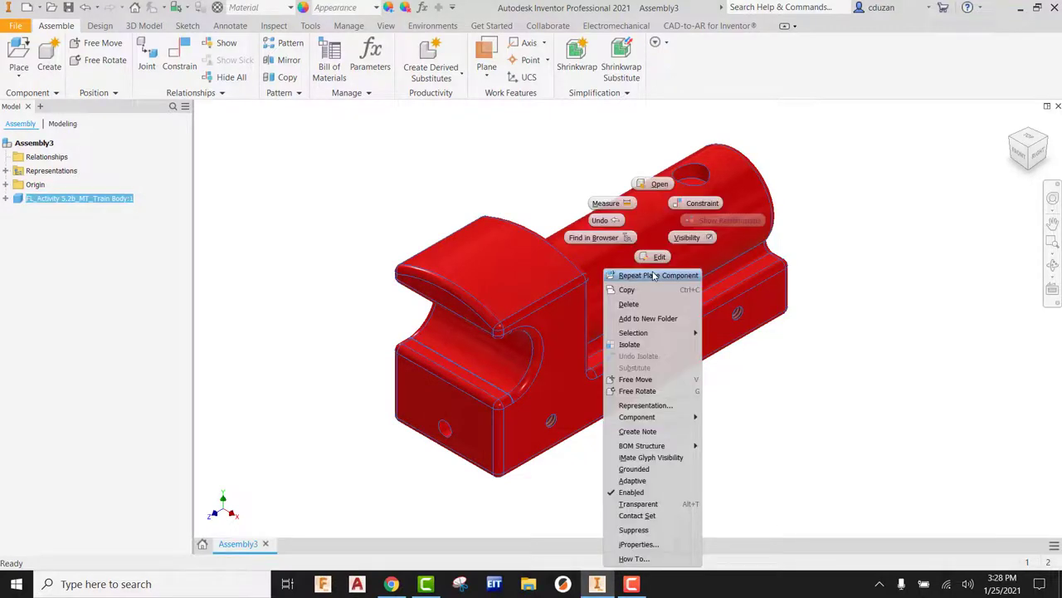
pyautogui.click(639, 470)
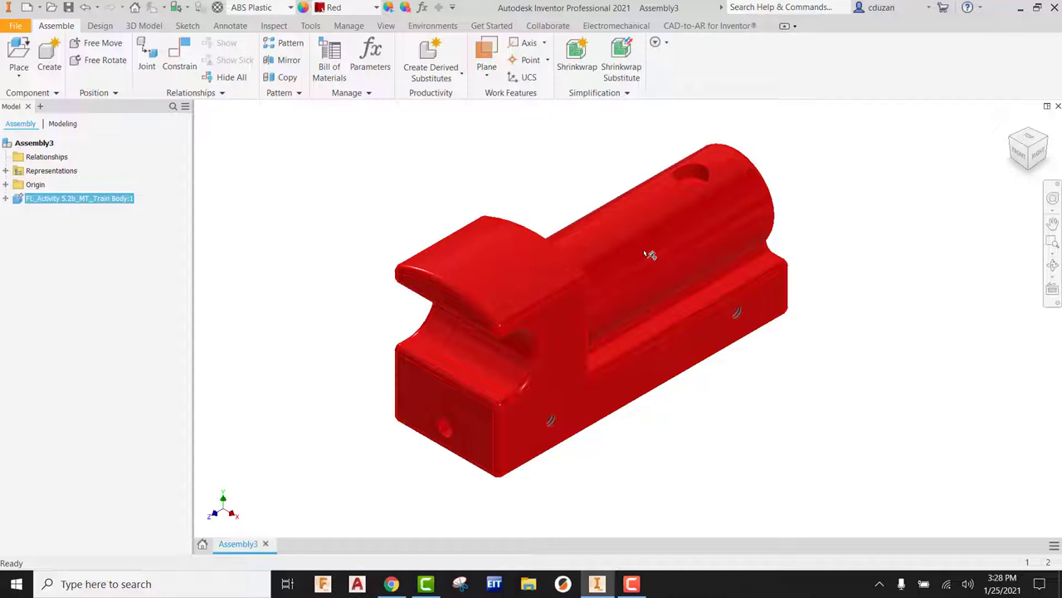
pyautogui.click(327, 264)
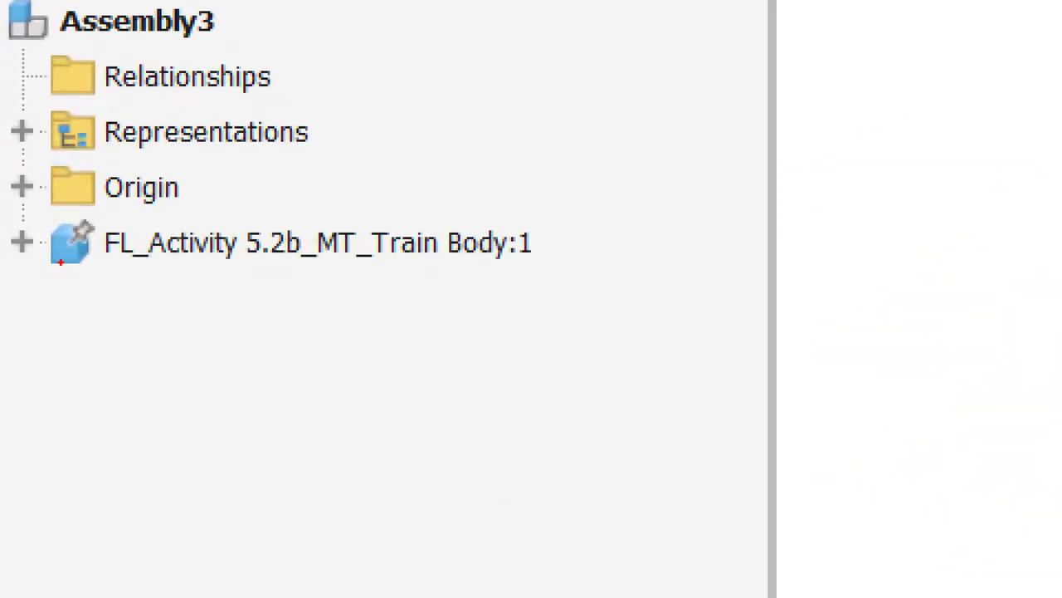
pyautogui.moveTo(60, 263)
pyautogui.mouseDown()
pyautogui.moveTo(108, 208)
pyautogui.moveTo(54, 292)
pyautogui.mouseUp()
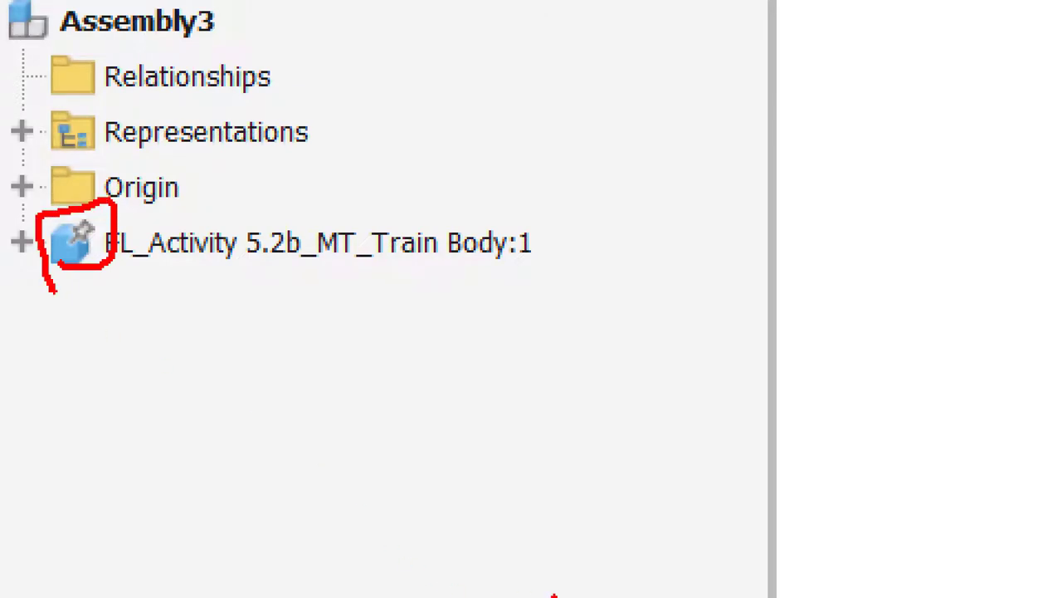
pyautogui.moveTo(99, 282); pyautogui.dragTo(264, 474)
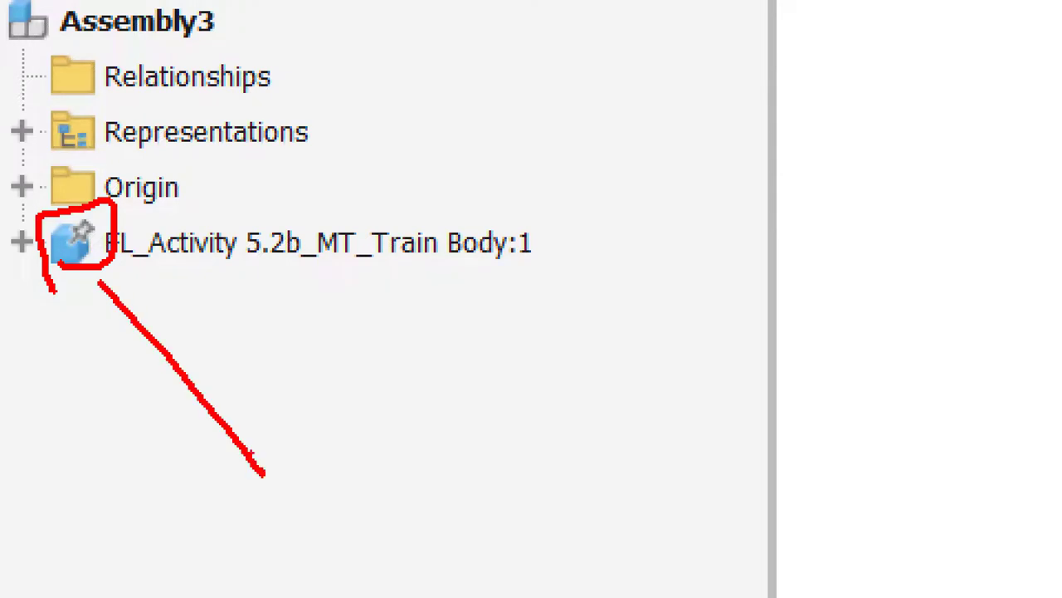
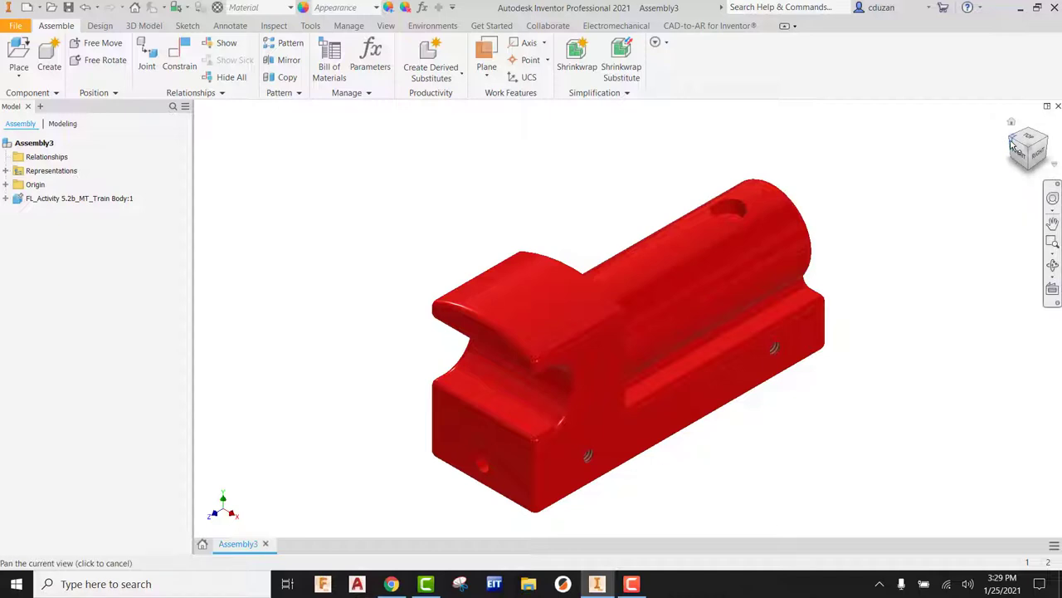
# Step: Set the isometric view of the train body's back, left and top faces as the home view, using Fit to View
pyautogui.click(1014, 149)
pyautogui.click(1014, 143)
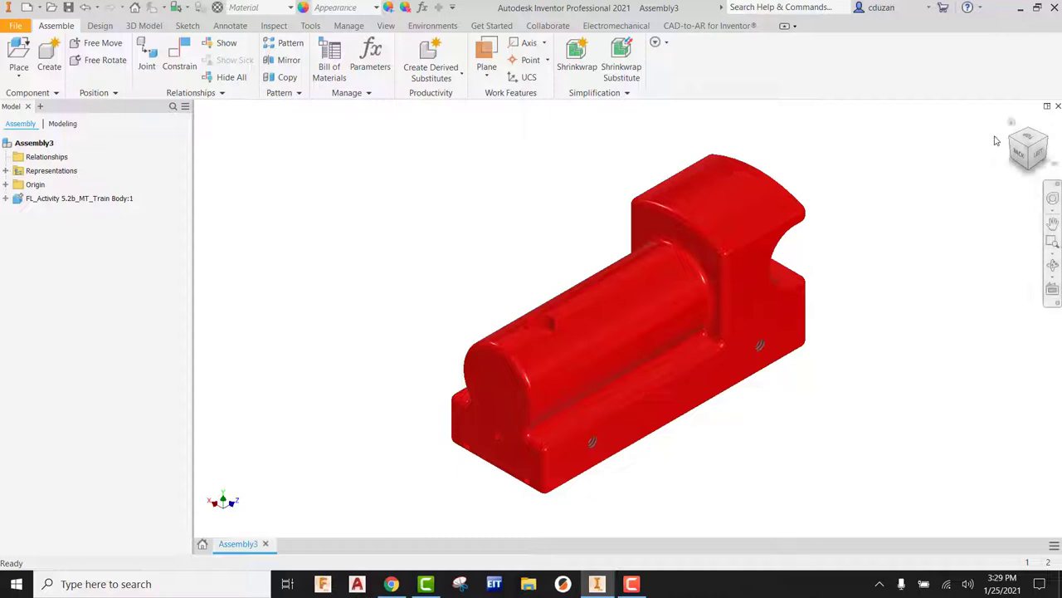
pyautogui.rightClick(1013, 126)
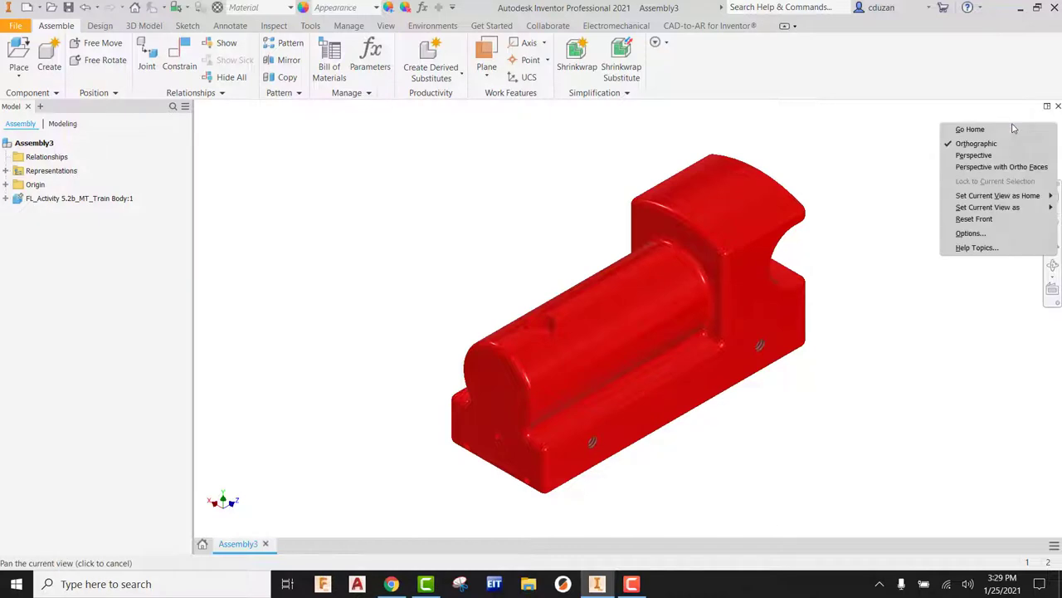
pyautogui.moveTo(967, 199)
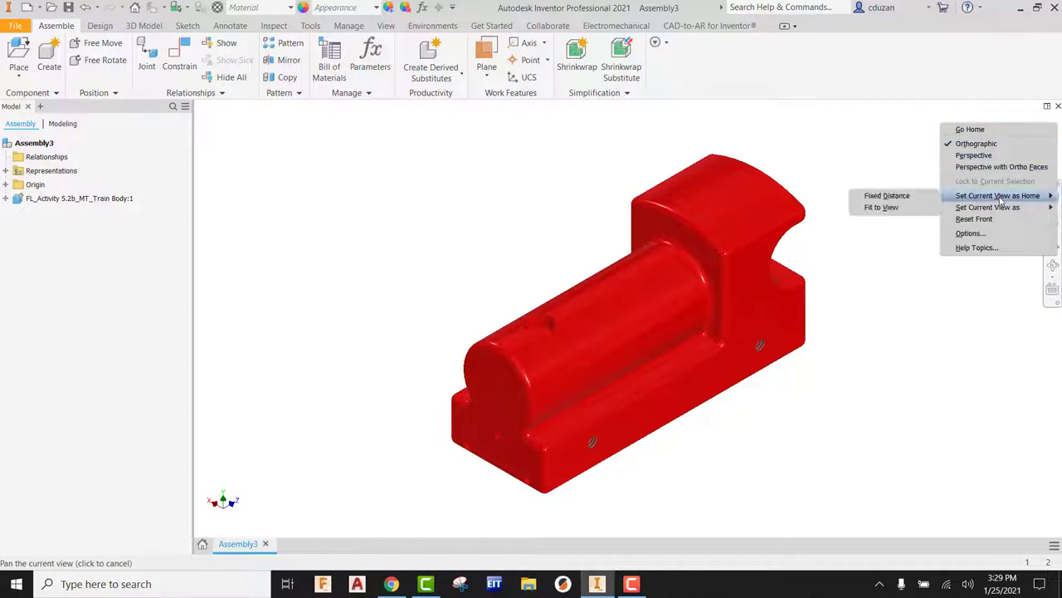
pyautogui.click(881, 207)
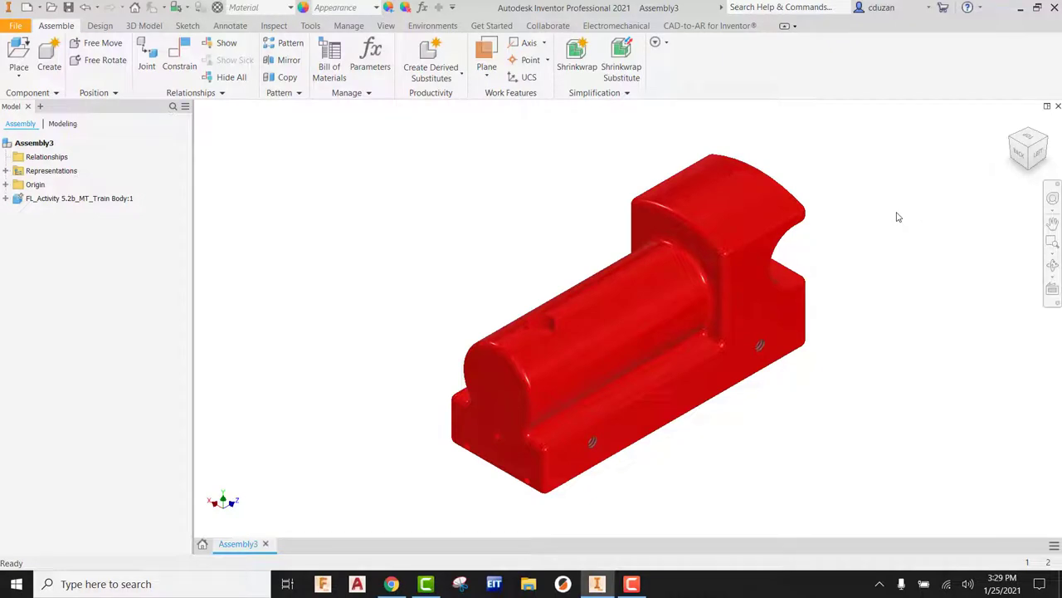
# Step: Redefine the train body's back view as the Front view and return to the home view
pyautogui.click(1023, 160)
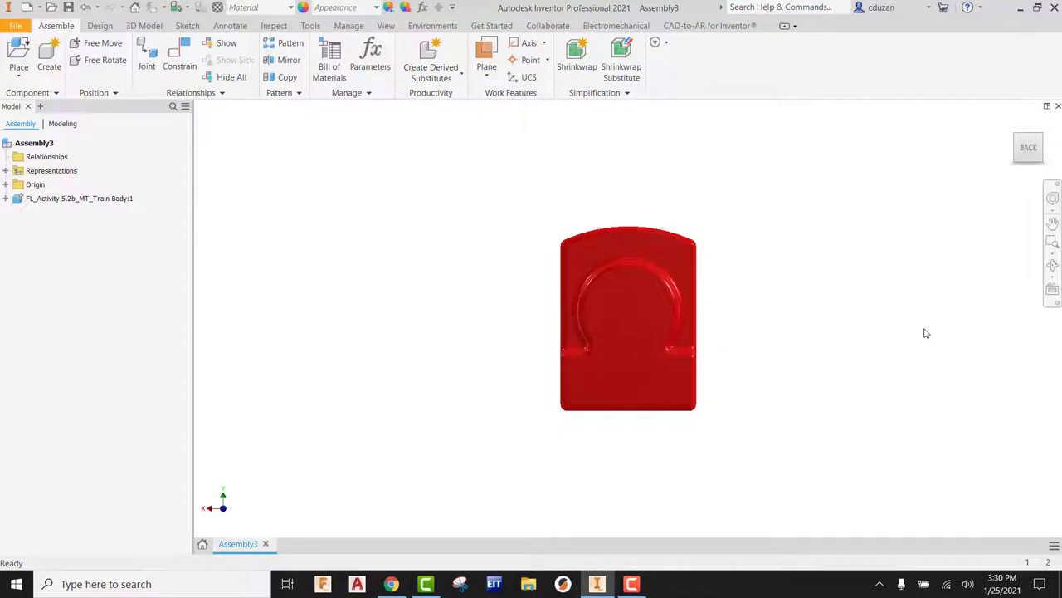
pyautogui.moveTo(1027, 149)
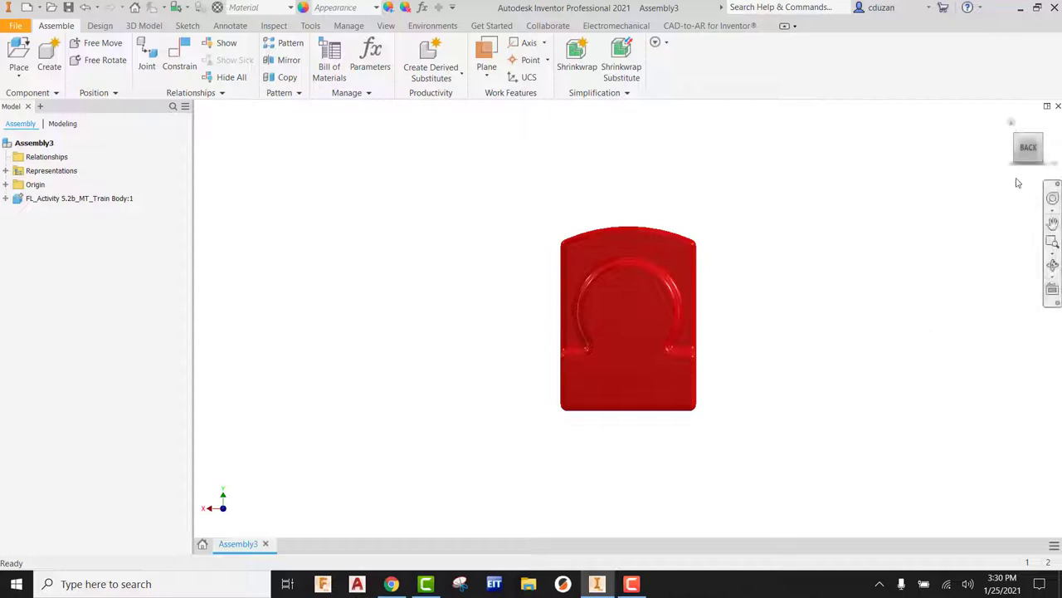
pyautogui.rightClick(1012, 126)
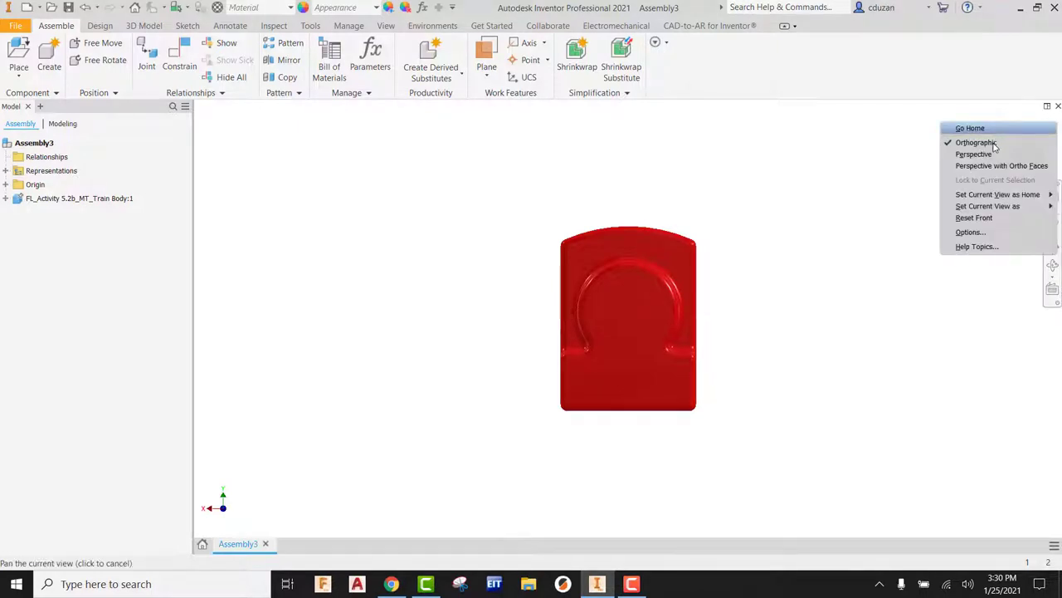
pyautogui.moveTo(977, 211)
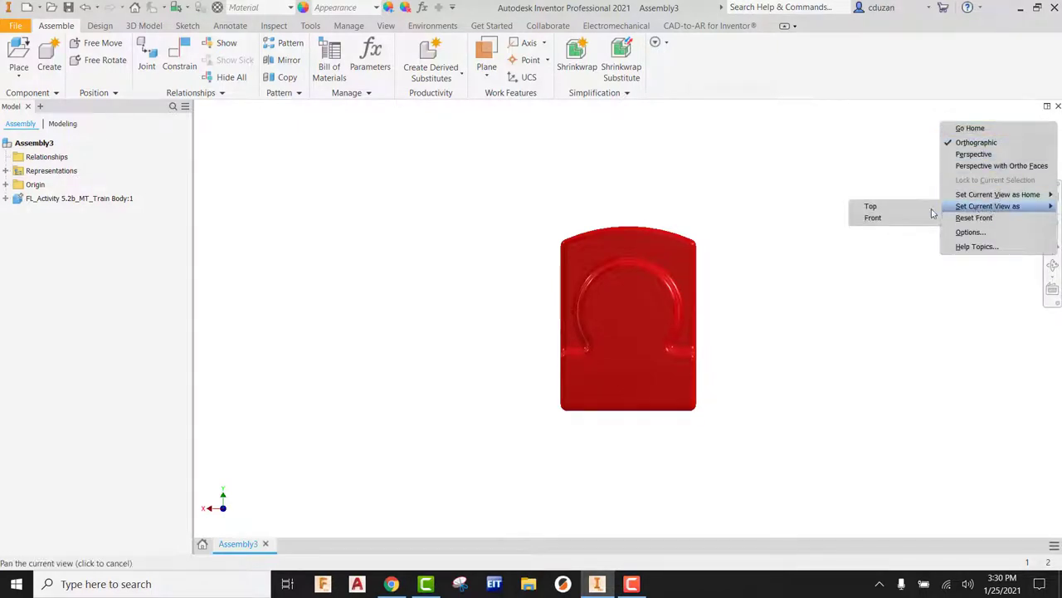
pyautogui.click(873, 219)
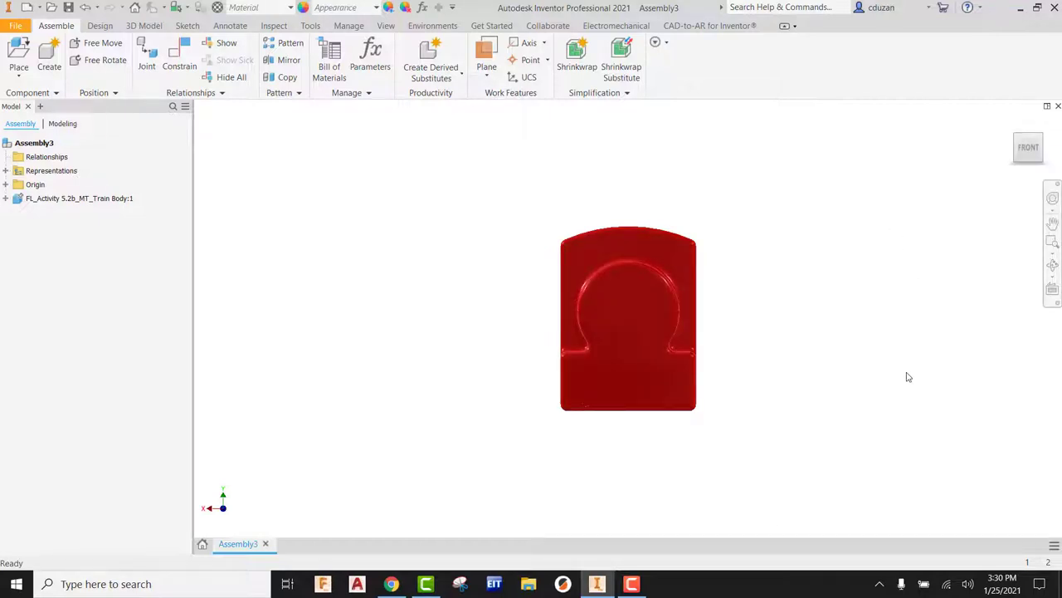
pyautogui.click(1010, 120)
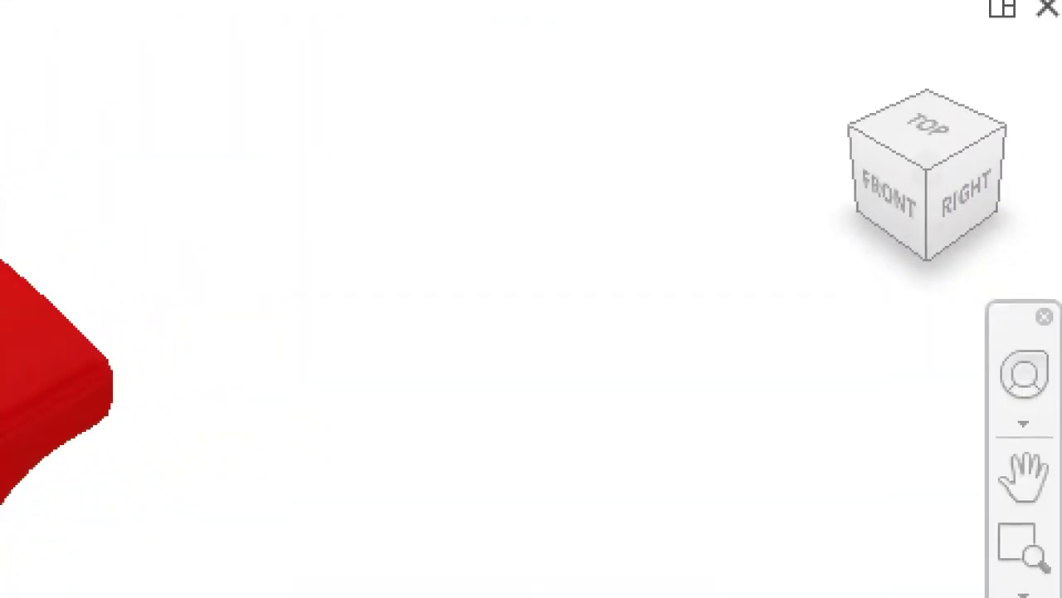
pyautogui.moveTo(864, 210)
pyautogui.mouseDown()
pyautogui.moveTo(910, 222)
pyautogui.moveTo(884, 173)
pyautogui.moveTo(863, 214)
pyautogui.mouseUp()
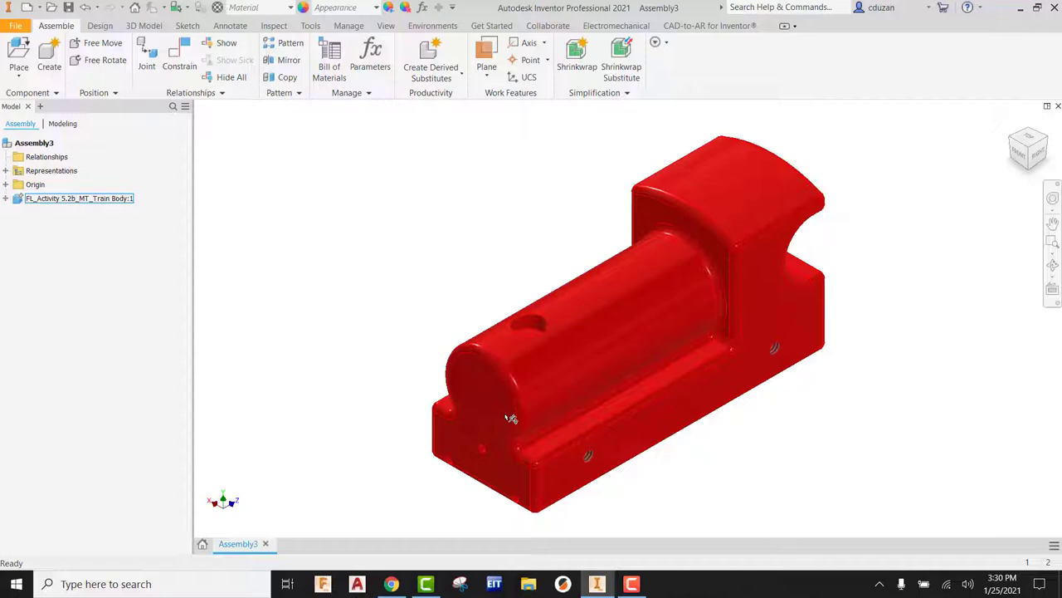
# Step: Place four instances of FL_Activity 5.2b_MT_Wheel.ipt around the train body, two on each side
pyautogui.click(337, 316)
pyautogui.click(18, 50)
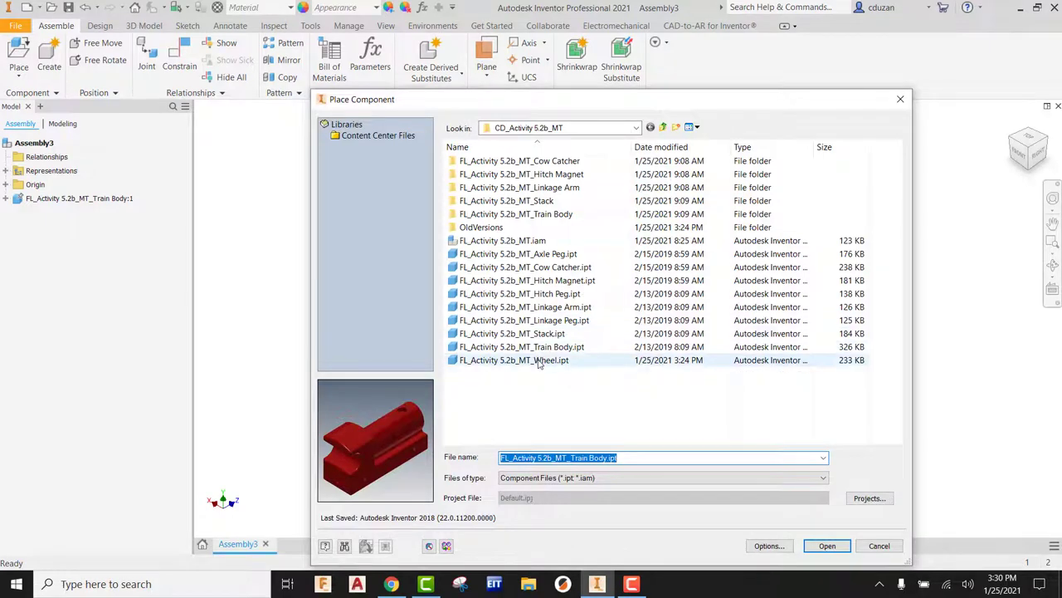
pyautogui.click(538, 360)
pyautogui.click(827, 545)
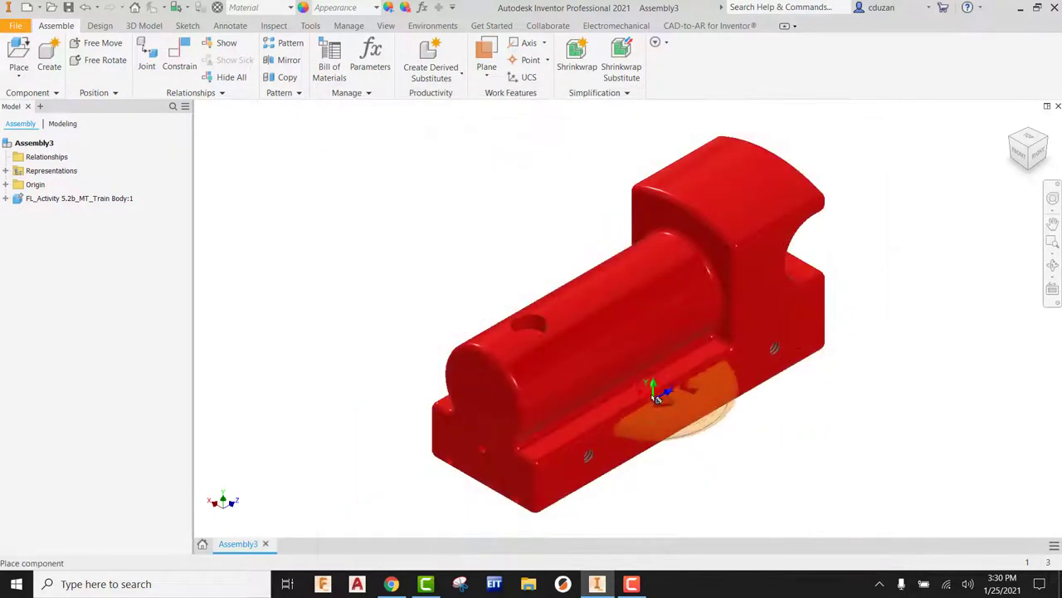
pyautogui.scroll(3, 656, 398)
pyautogui.click(661, 480)
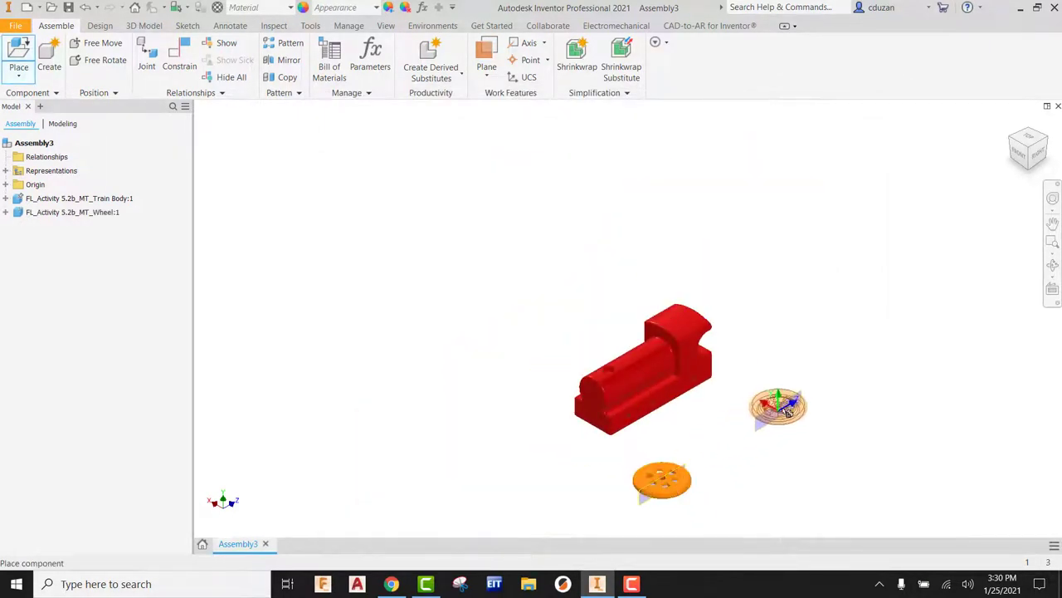
pyautogui.click(791, 409)
pyautogui.click(610, 288)
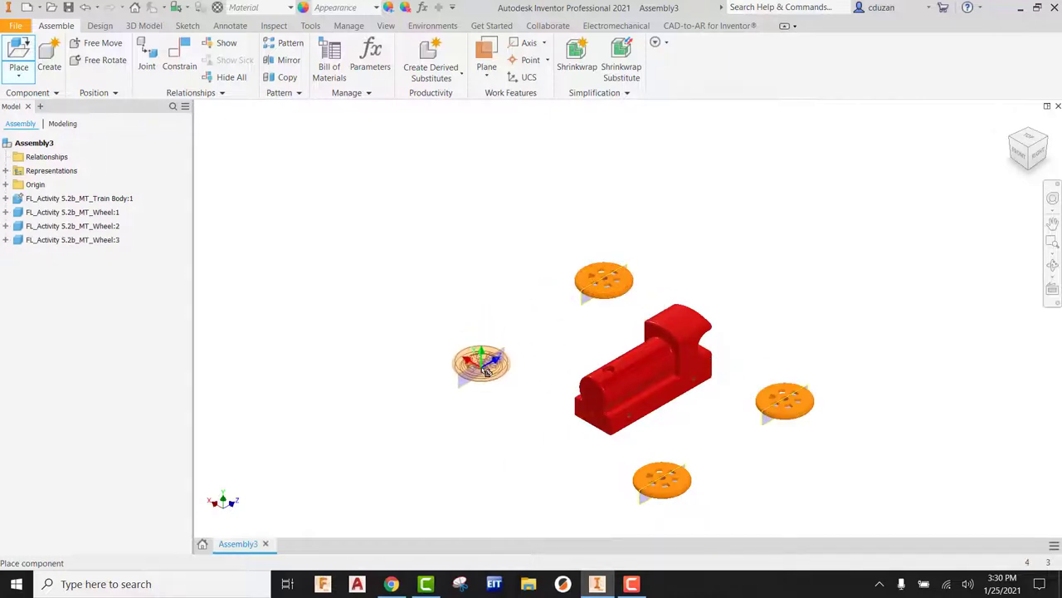
pyautogui.click(482, 365)
pyautogui.rightClick(403, 274)
pyautogui.click(398, 287)
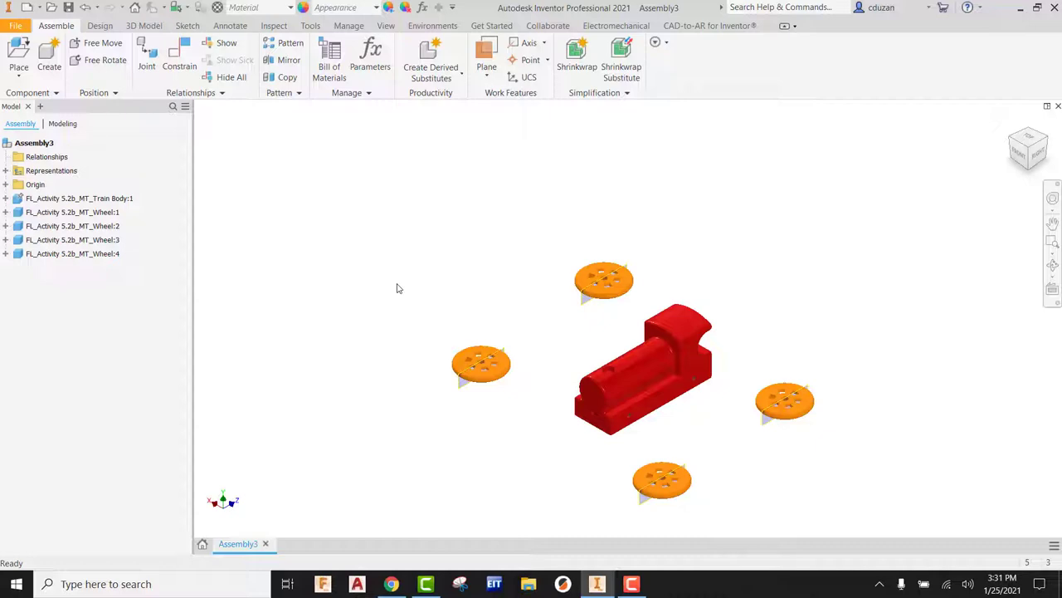
# Step: Place one instance of FL_Activity 5.2b_MT_Stack.ipt beside the front of the train body
pyautogui.click(20, 53)
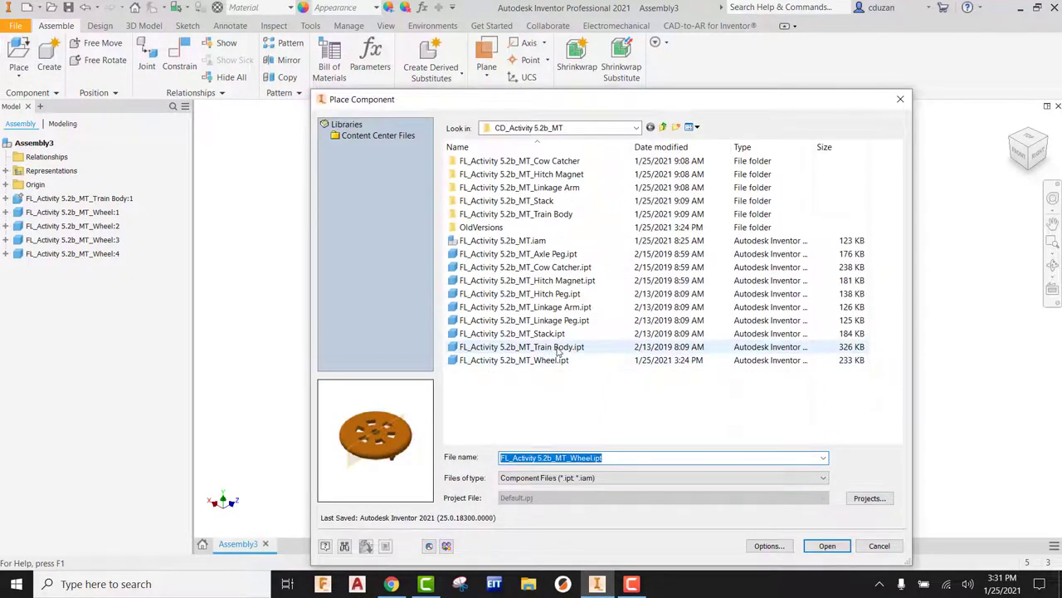
pyautogui.click(519, 333)
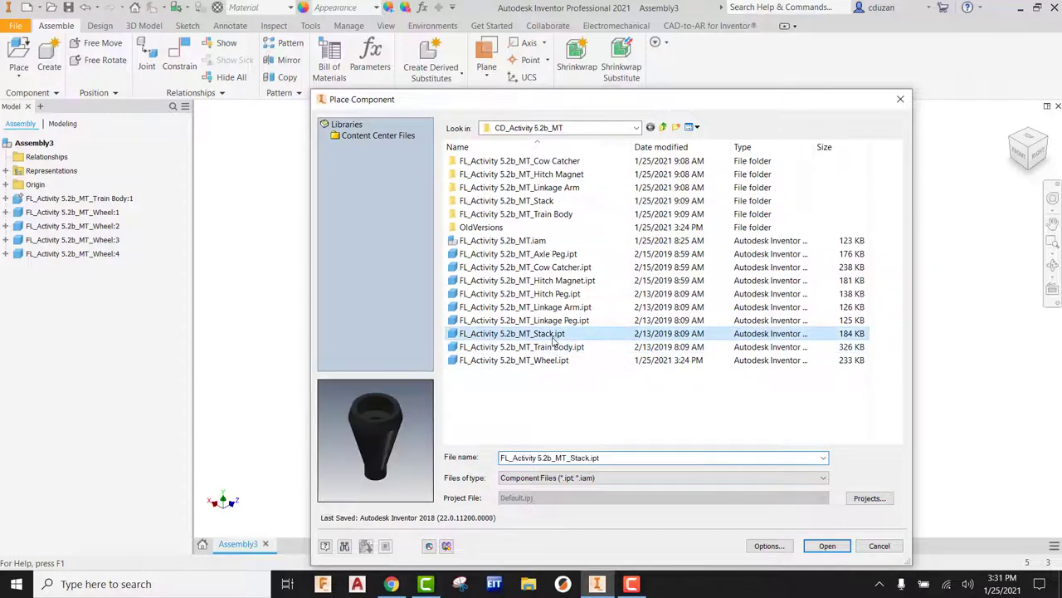
pyautogui.click(828, 545)
pyautogui.click(556, 320)
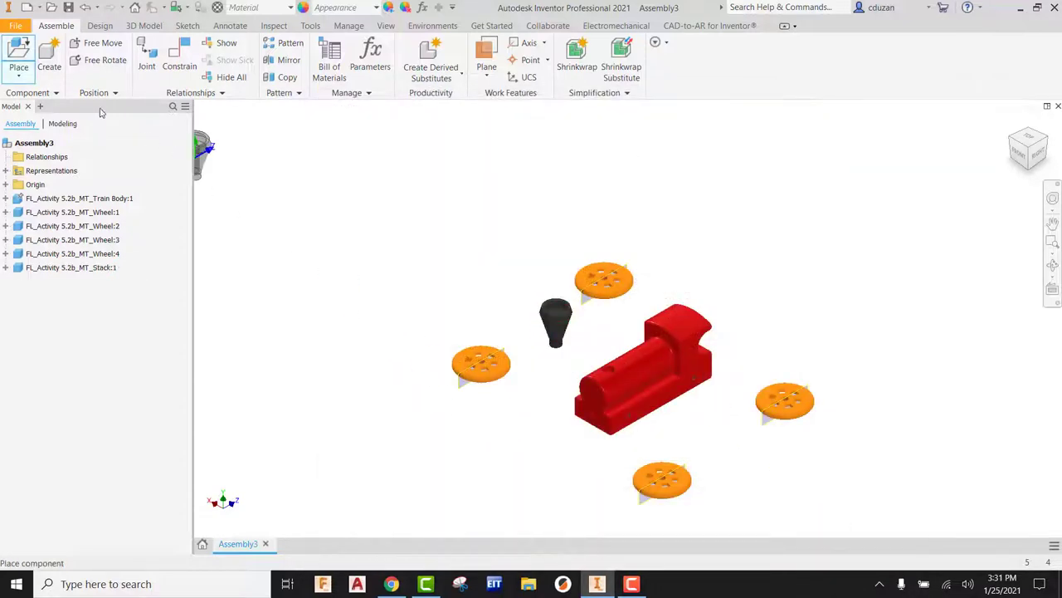
# Step: Place four instances of FL_Activity 5.2b_MT_Linkage Peg.ipt, one beside each wheel
pyautogui.click(19, 57)
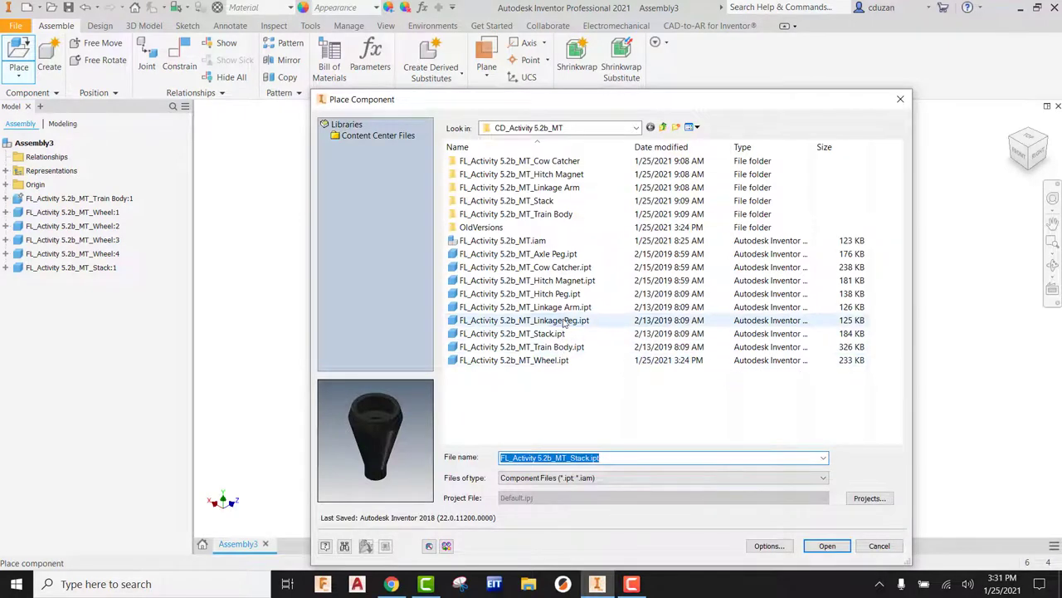
pyautogui.click(564, 320)
pyautogui.click(827, 545)
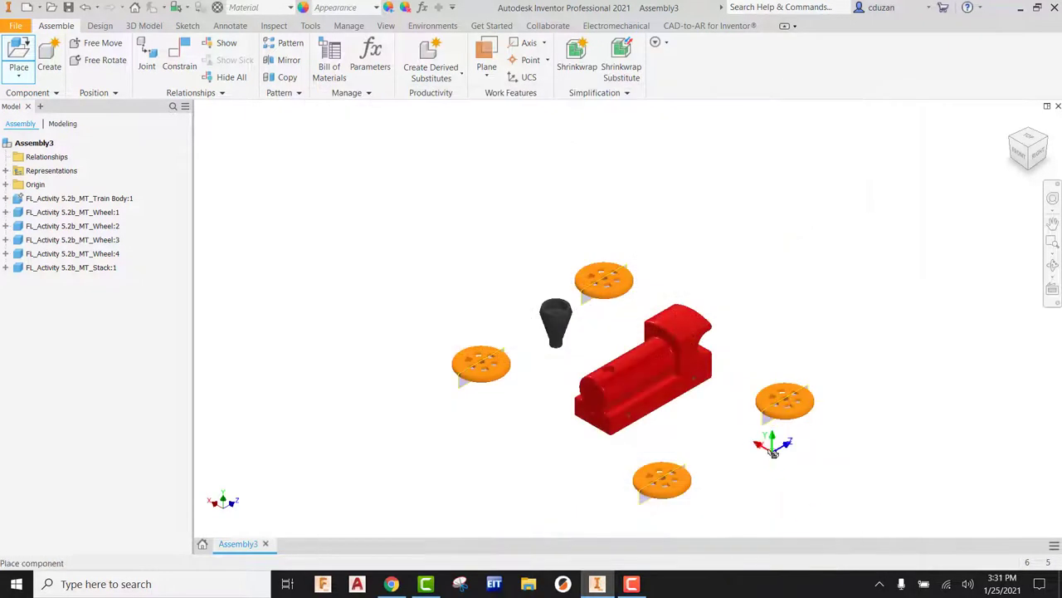
pyautogui.click(734, 498)
pyautogui.click(834, 441)
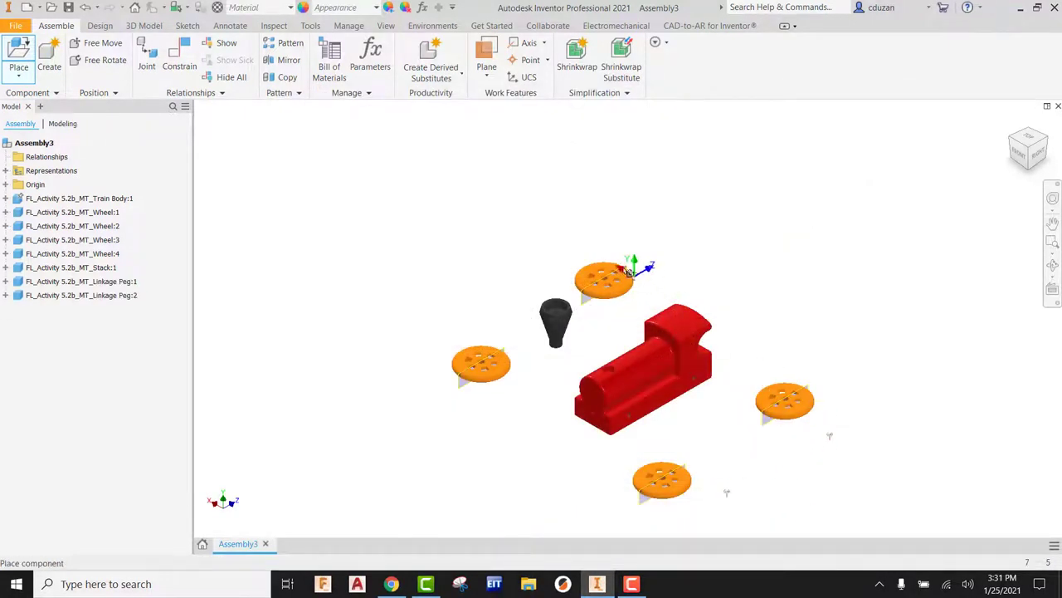
pyautogui.click(591, 256)
pyautogui.click(472, 329)
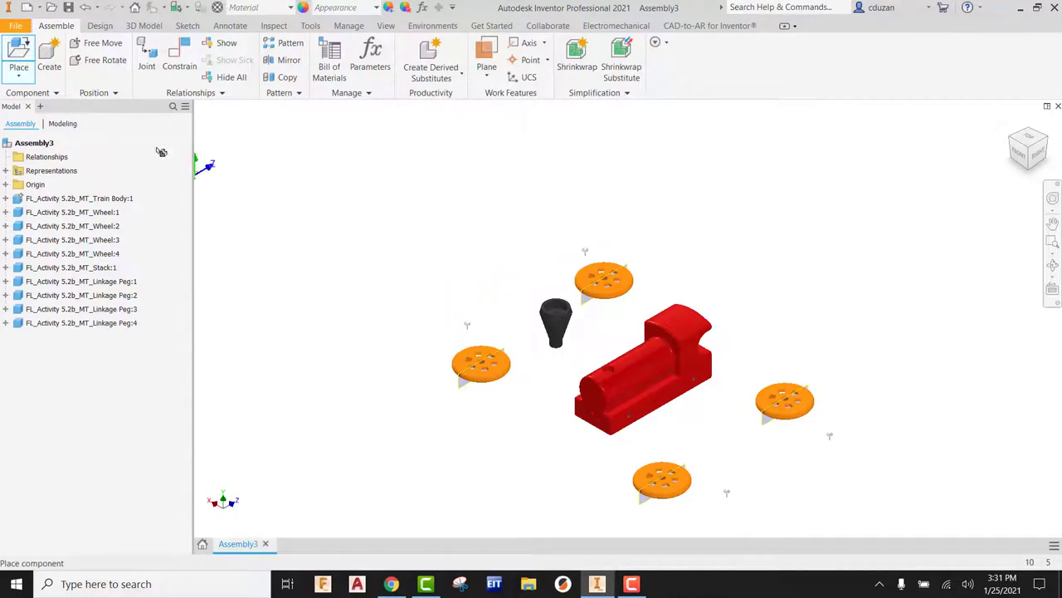
# Step: Place two instances of FL_Activity 5.2b_MT_Linkage Arm.ipt, one on each side of the train body
pyautogui.click(20, 58)
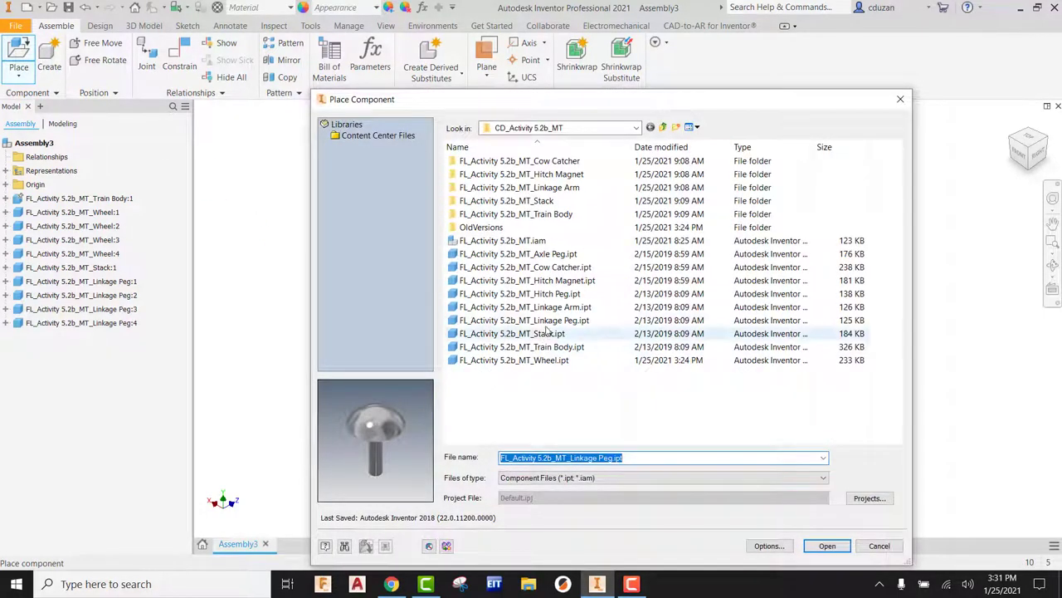
pyautogui.click(553, 307)
pyautogui.click(827, 546)
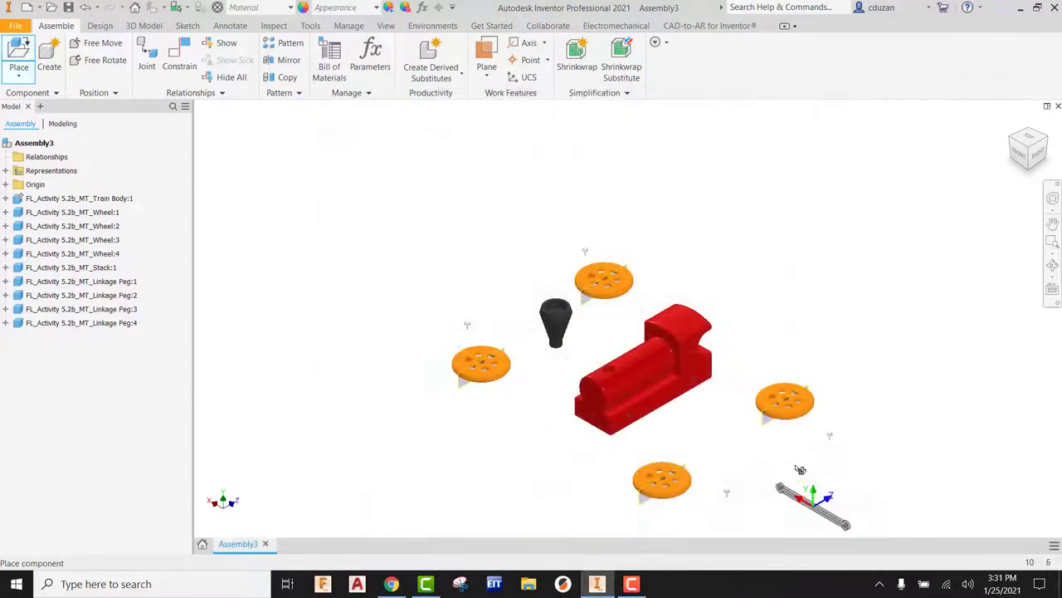
pyautogui.click(727, 448)
pyautogui.click(492, 264)
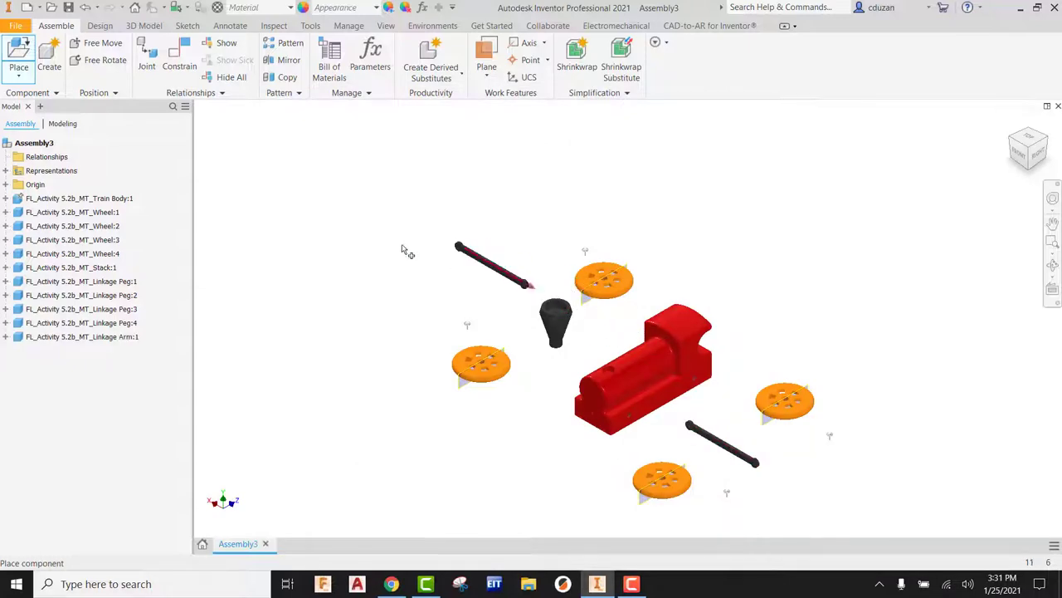
# Step: Place one instance of FL_Activity 5.2b_MT_Hitch Peg.ipt behind the rear of the train body
pyautogui.click(19, 58)
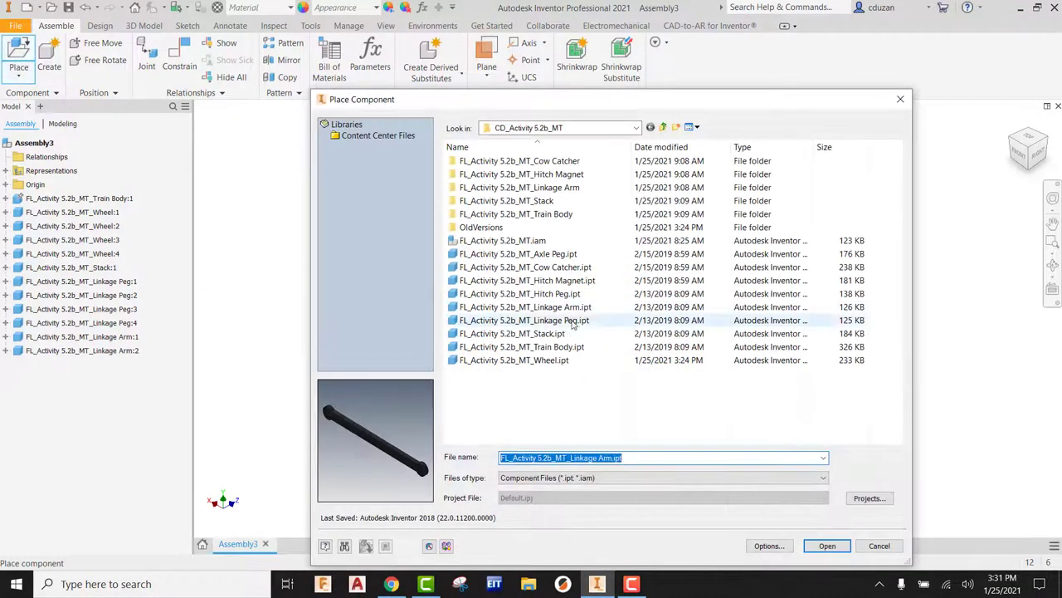
pyautogui.click(545, 295)
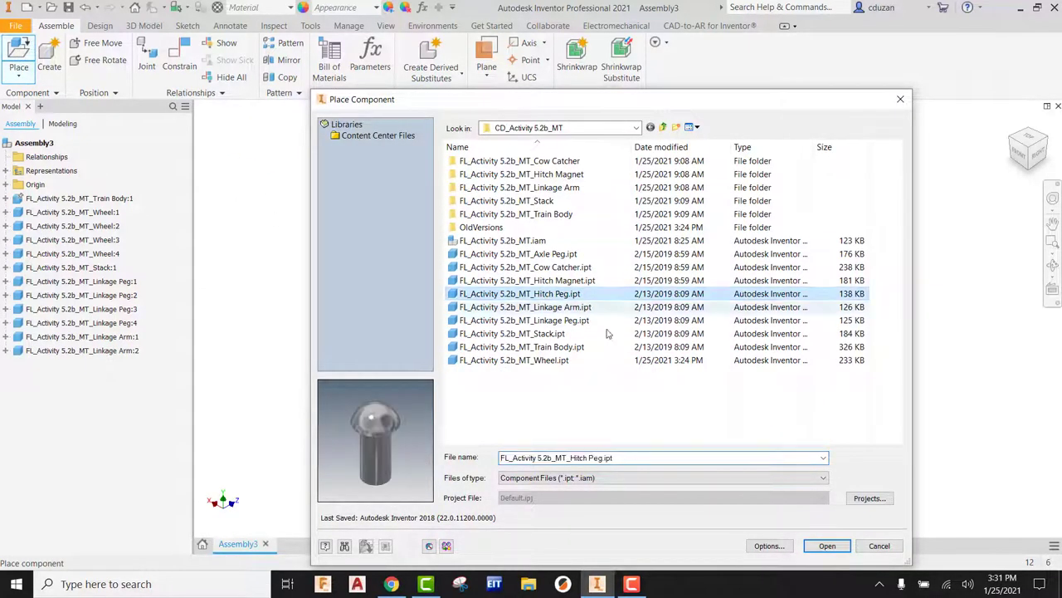
pyautogui.click(827, 546)
pyautogui.click(750, 322)
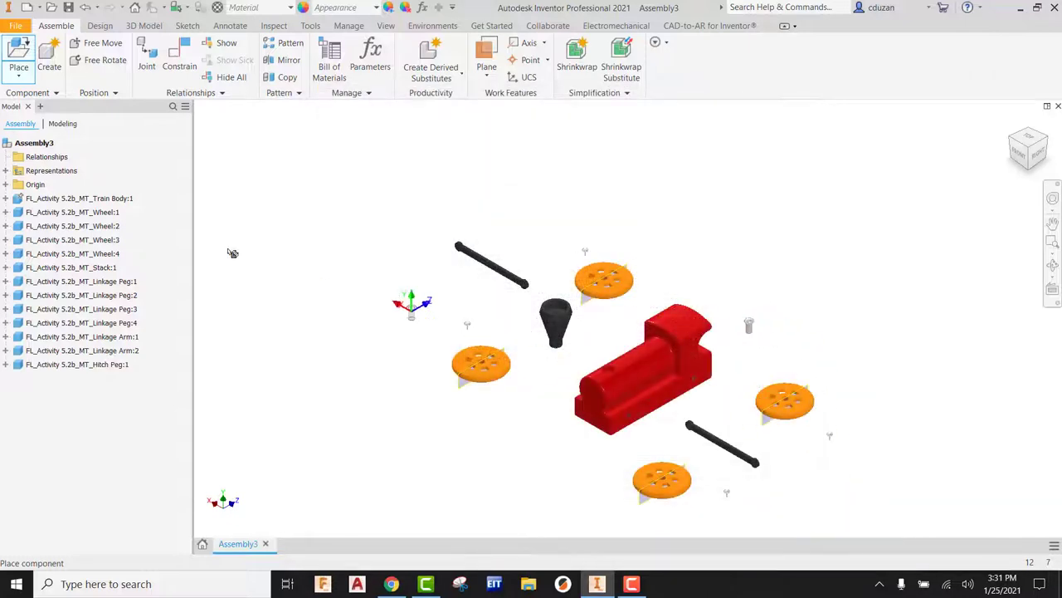
# Step: Place one instance of FL_Activity 5.2b_MT_Hitch Magnet.ipt between the train body's rear and the hitch peg
pyautogui.click(17, 69)
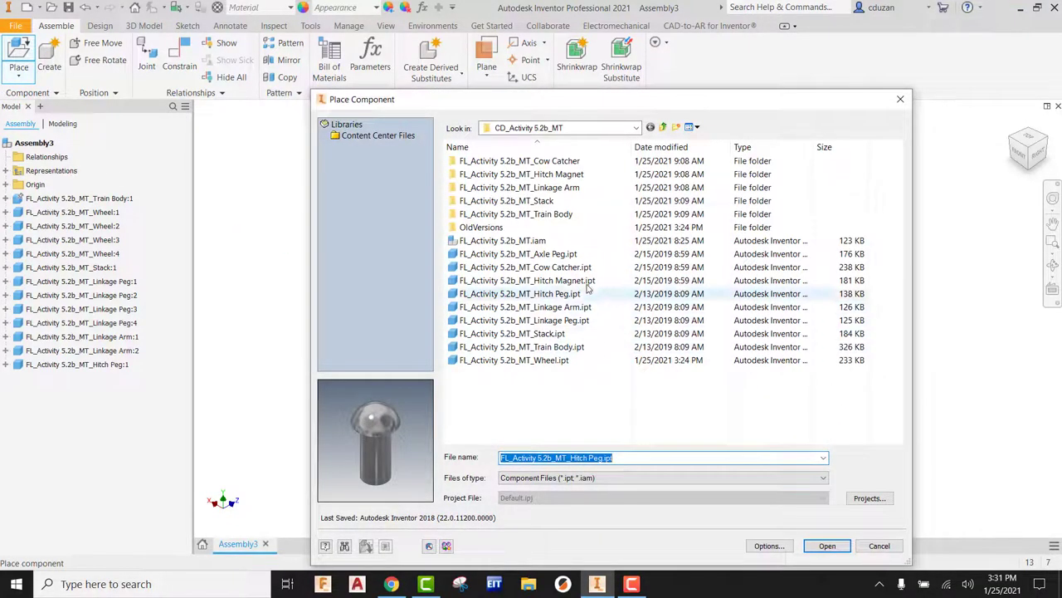
pyautogui.click(547, 281)
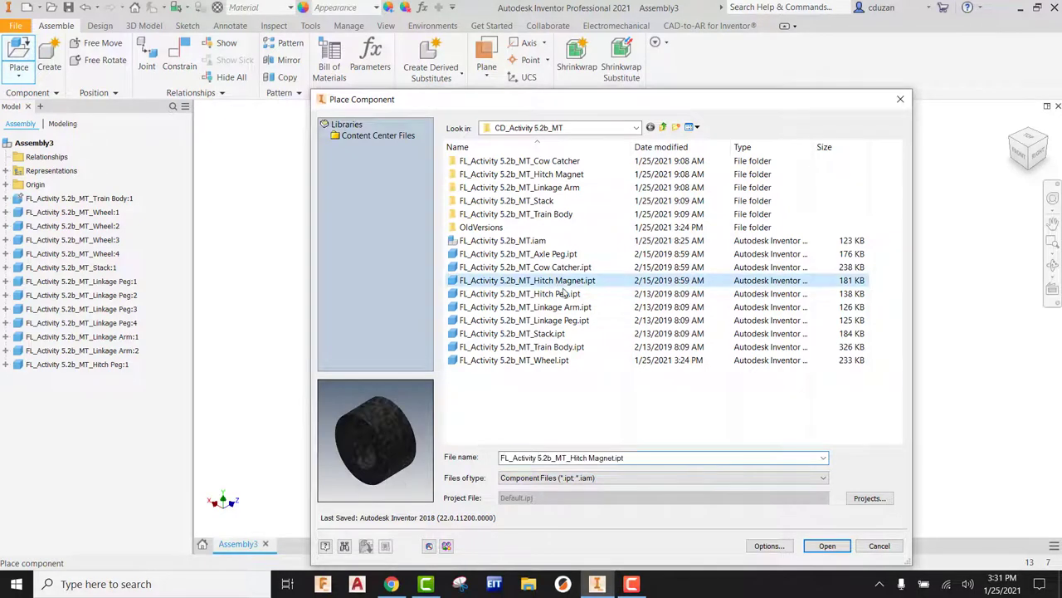
pyautogui.click(828, 546)
pyautogui.click(735, 345)
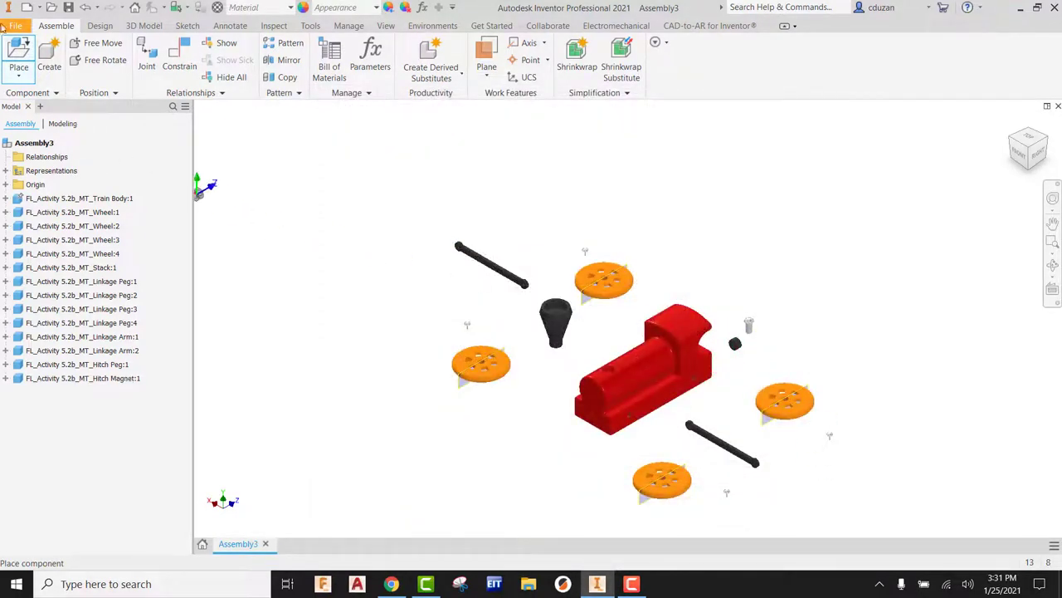
# Step: Place one instance of FL_Activity 5.2b_MT_Cow Catcher.ipt in front of the train body
pyautogui.click(25, 52)
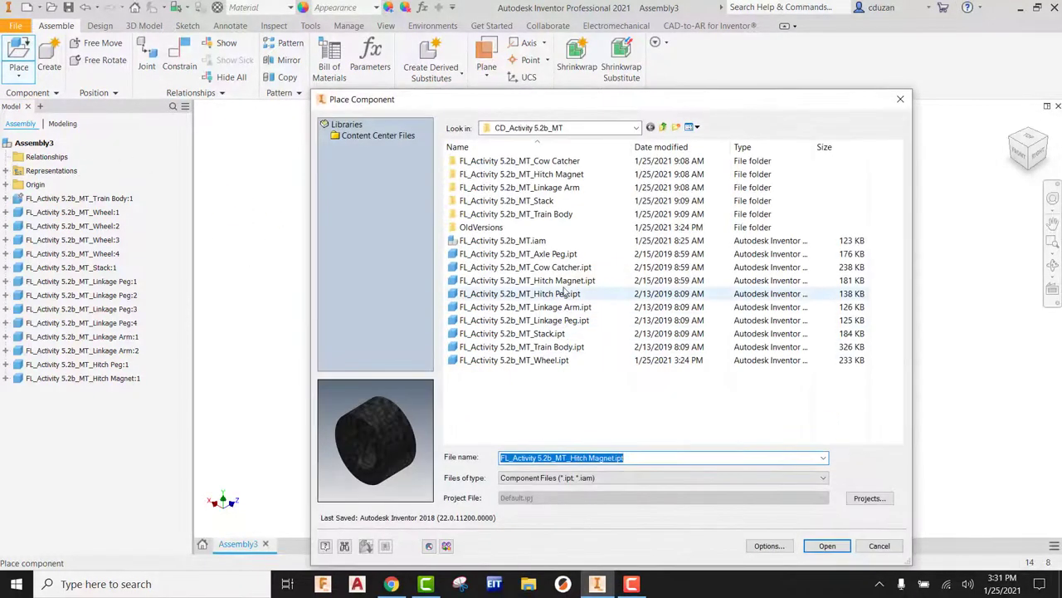
pyautogui.click(561, 267)
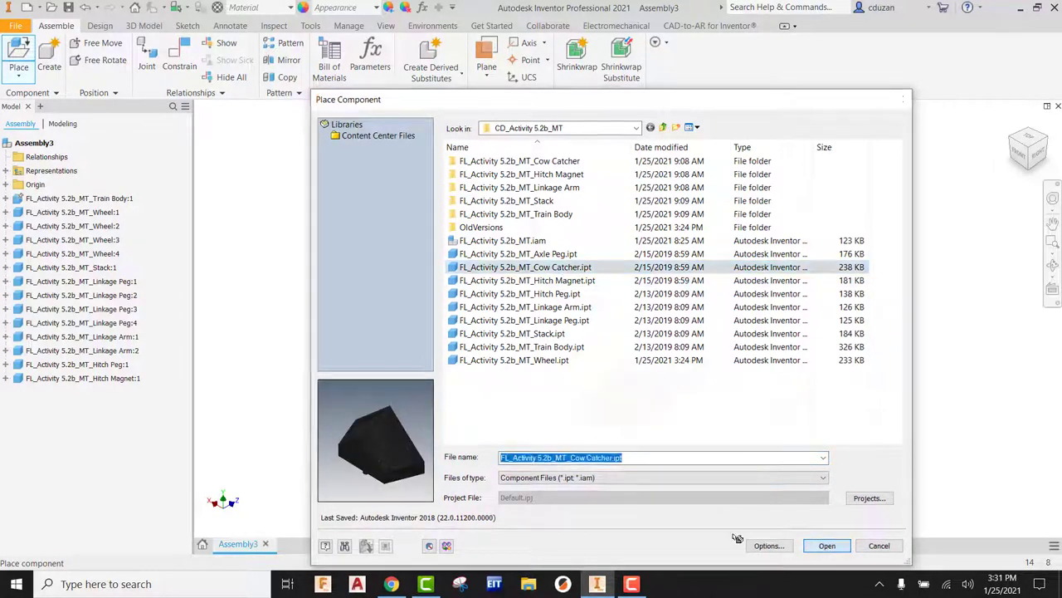
pyautogui.click(827, 546)
pyautogui.click(531, 452)
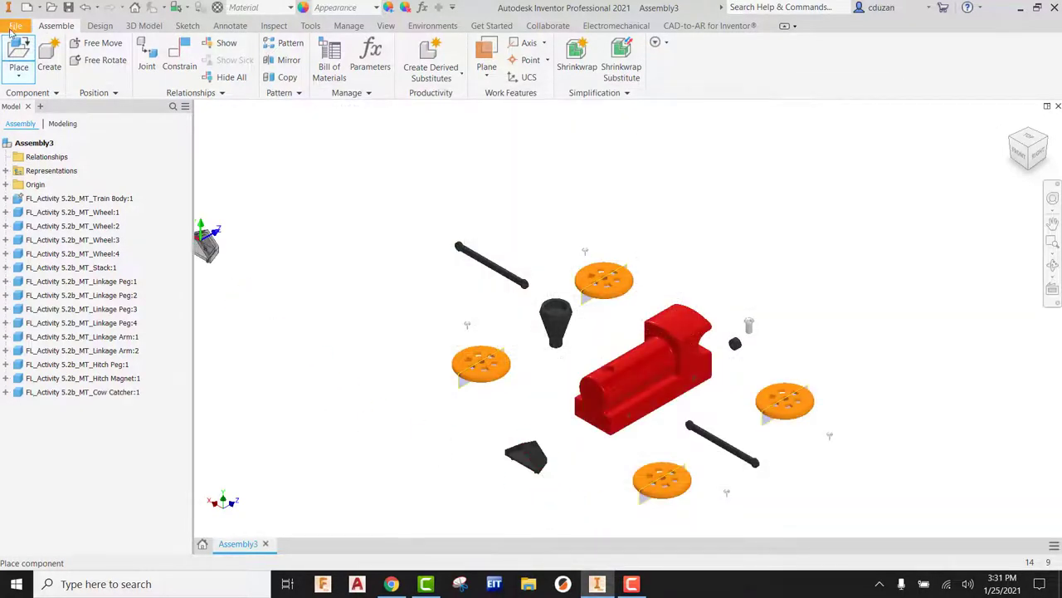
# Step: Place four instances of FL_Activity 5.2b_MT_Axle Peg.ipt, one beside each wheel, and finish placing components
pyautogui.click(27, 52)
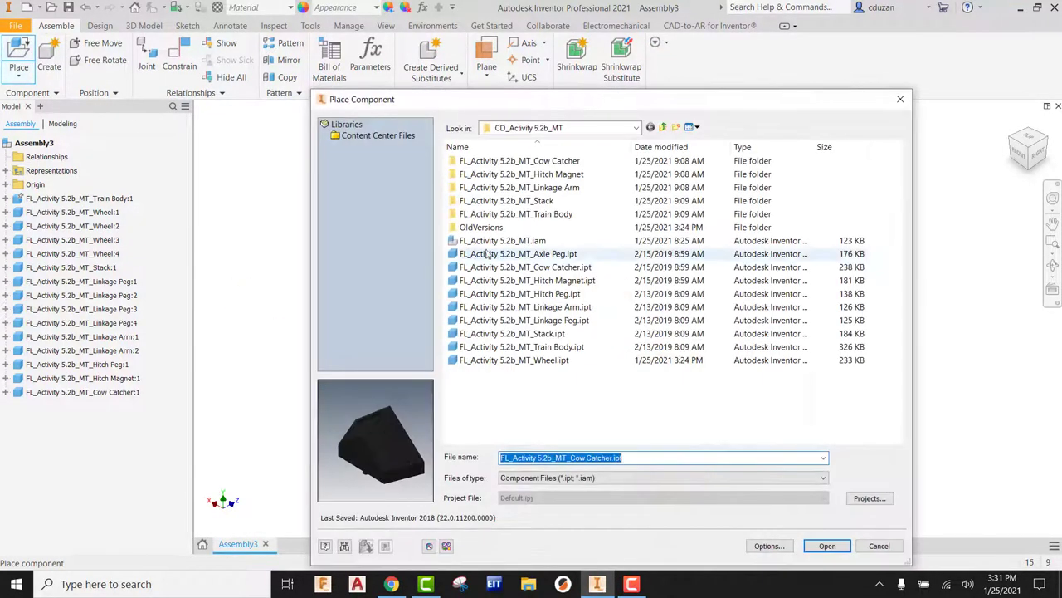
pyautogui.click(535, 254)
pyautogui.click(827, 546)
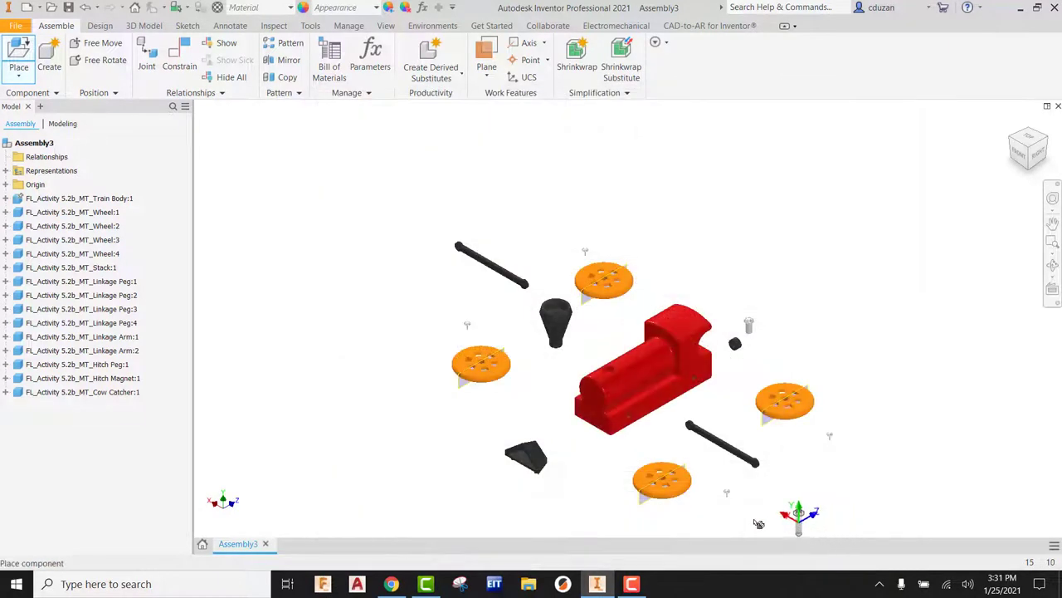
pyautogui.click(710, 508)
pyautogui.click(855, 415)
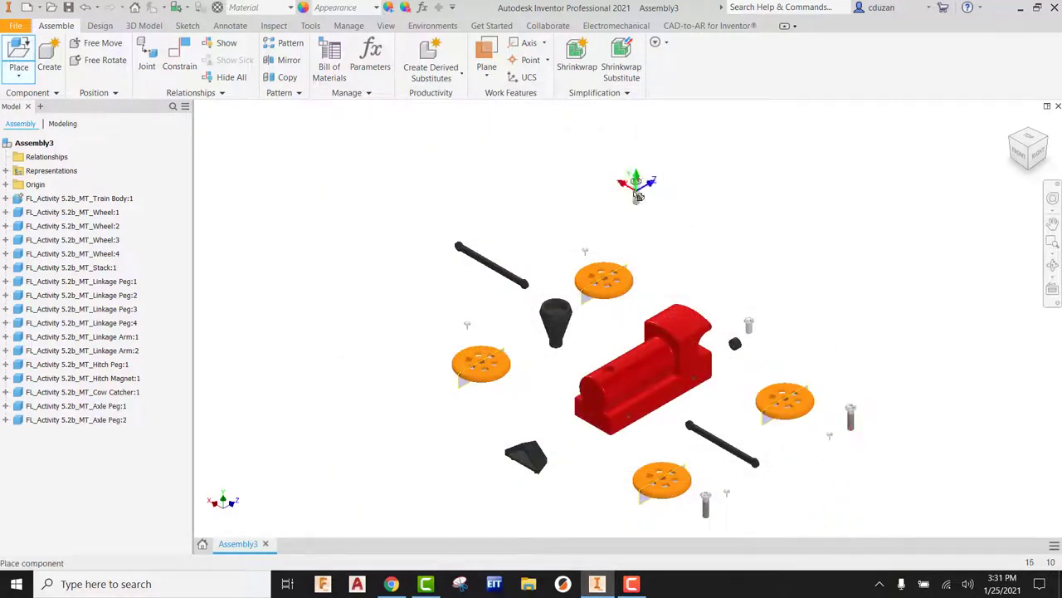
pyautogui.click(620, 246)
pyautogui.click(448, 314)
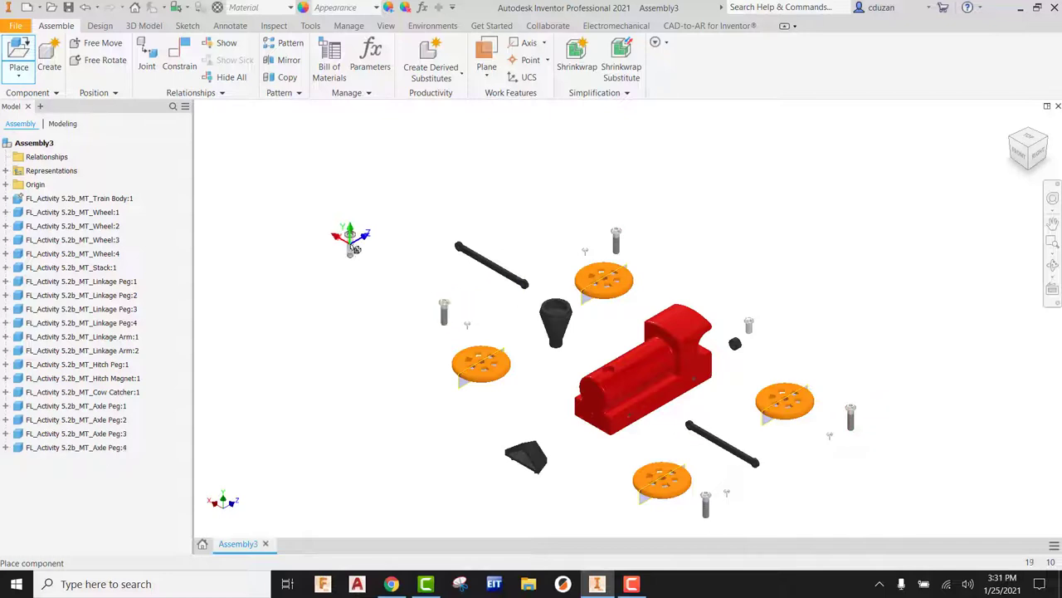
pyautogui.rightClick(350, 243)
pyautogui.click(383, 244)
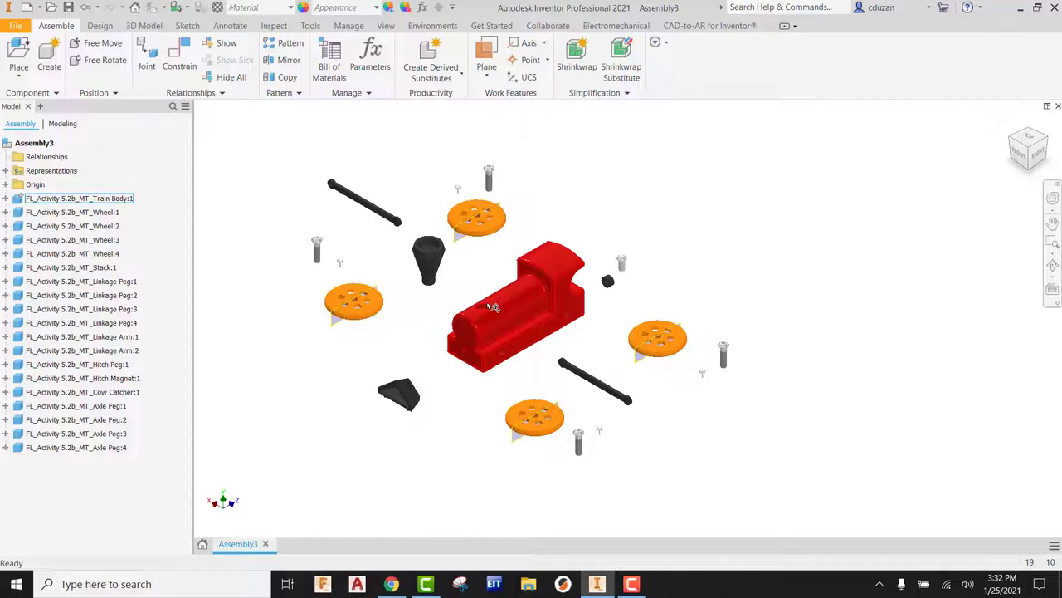
# Step: Free-rotate the near-side front wheel (Wheel:1) upright, roughly parallel to the train body's side, with its hub and peg facing outward
pyautogui.scroll(-5, 540, 436)
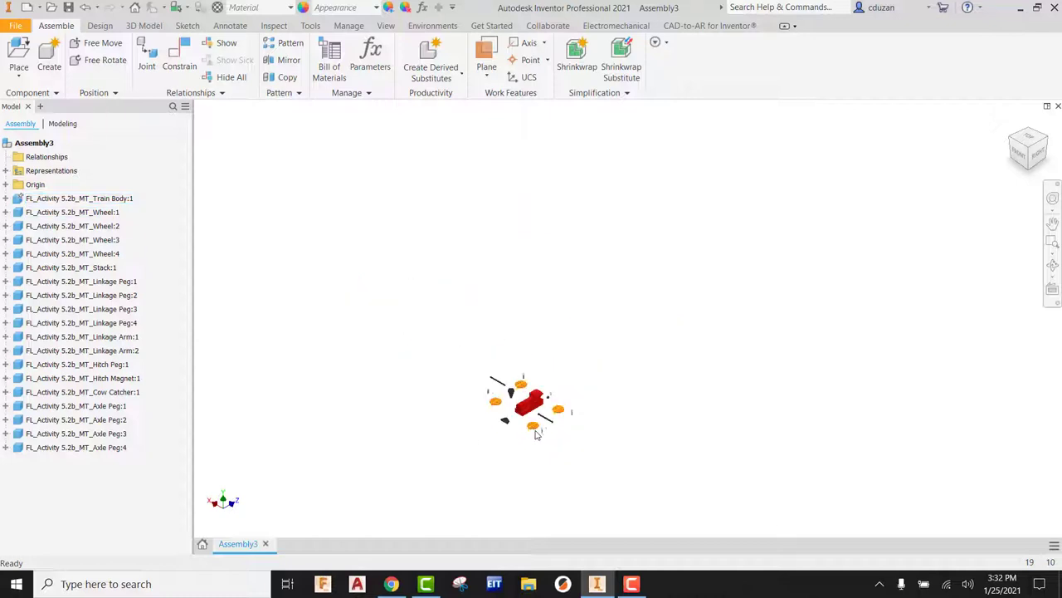
pyautogui.scroll(10, 584, 436)
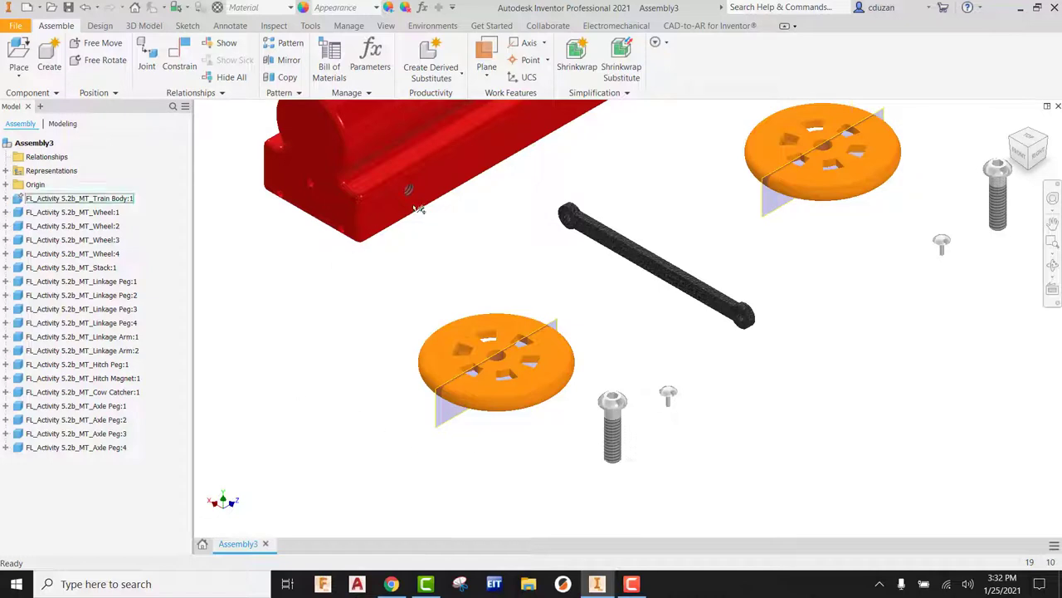
pyautogui.click(448, 187)
pyautogui.click(212, 152)
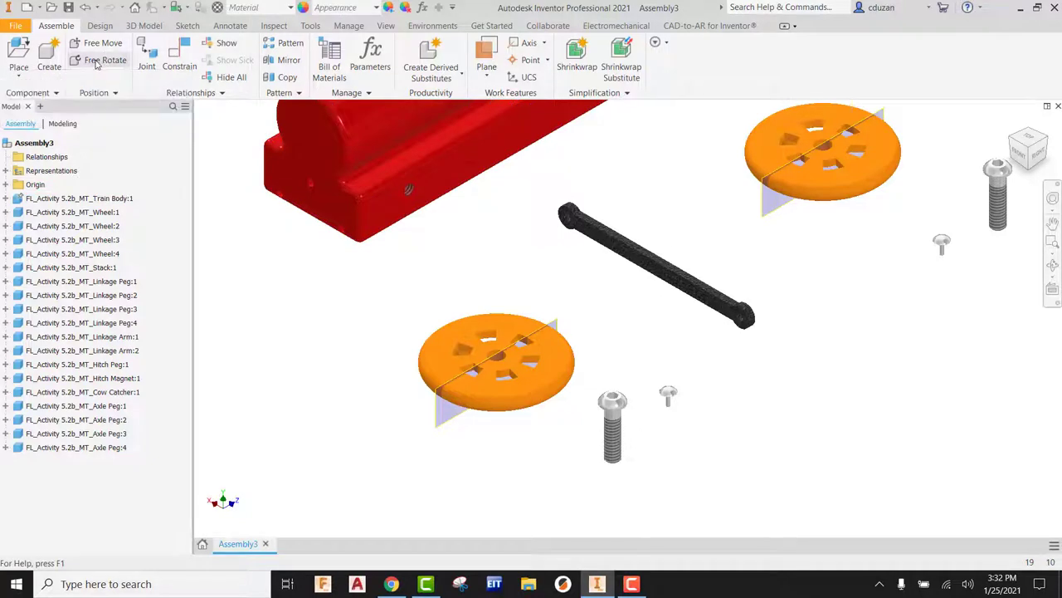
pyautogui.click(91, 63)
pyautogui.click(489, 359)
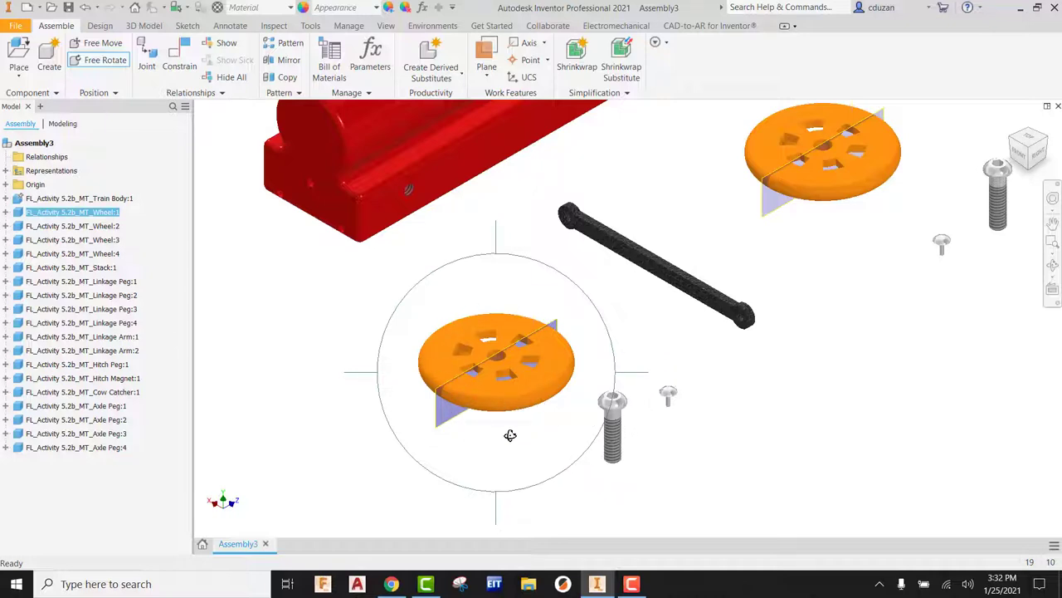
pyautogui.moveTo(510, 434); pyautogui.dragTo(526, 470)
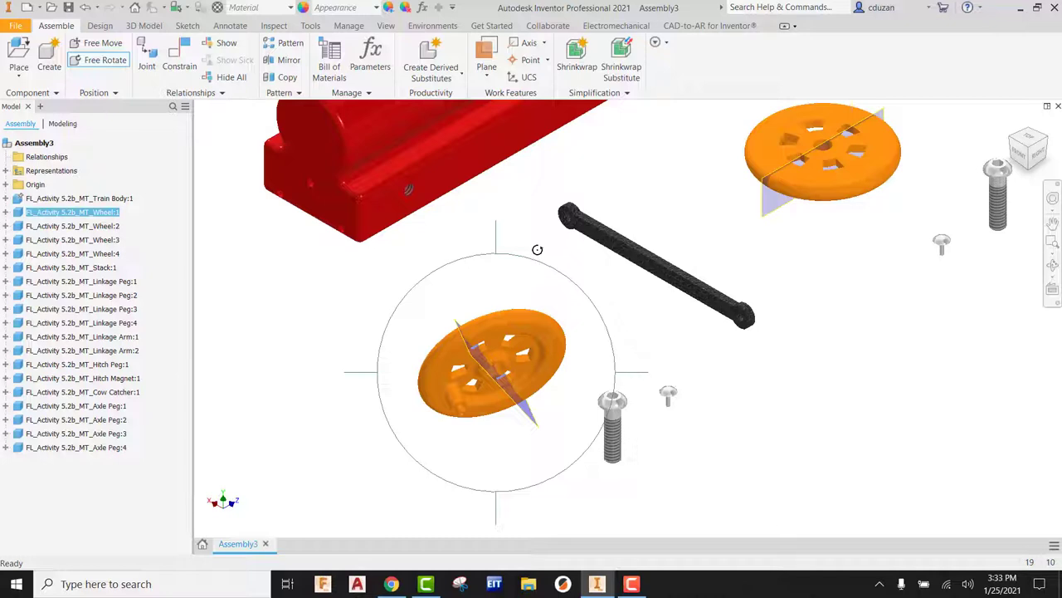
pyautogui.moveTo(537, 249); pyautogui.dragTo(612, 441)
pyautogui.moveTo(471, 477); pyautogui.dragTo(629, 429)
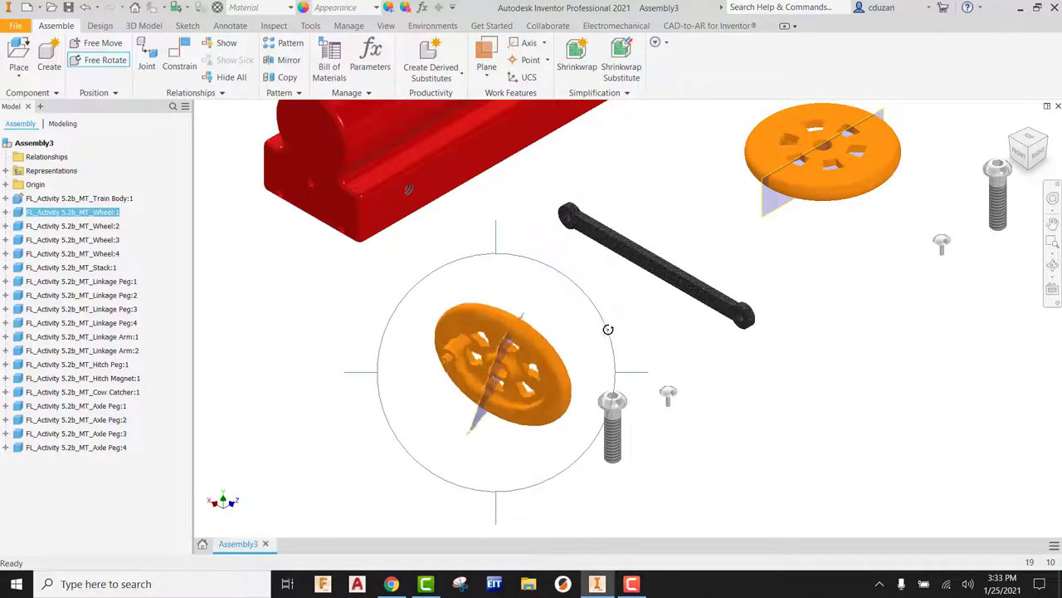
pyautogui.moveTo(607, 330); pyautogui.dragTo(609, 342)
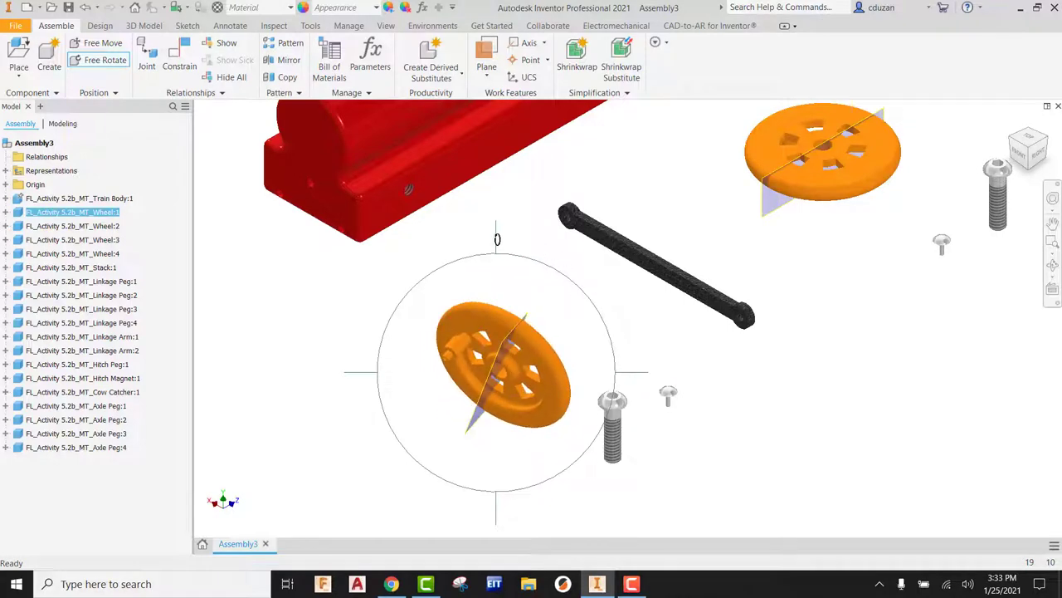
pyautogui.moveTo(498, 197); pyautogui.dragTo(495, 141)
pyautogui.moveTo(495, 182); pyautogui.dragTo(494, 210)
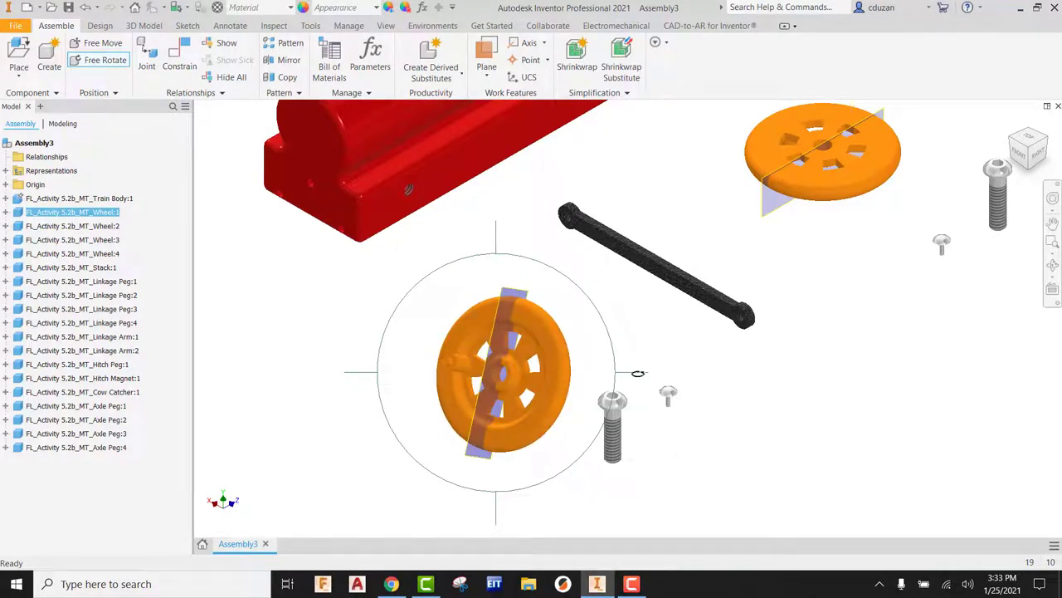
pyautogui.moveTo(641, 373)
pyautogui.mouseDown()
pyautogui.moveTo(514, 375)
pyautogui.moveTo(634, 389)
pyautogui.mouseUp()
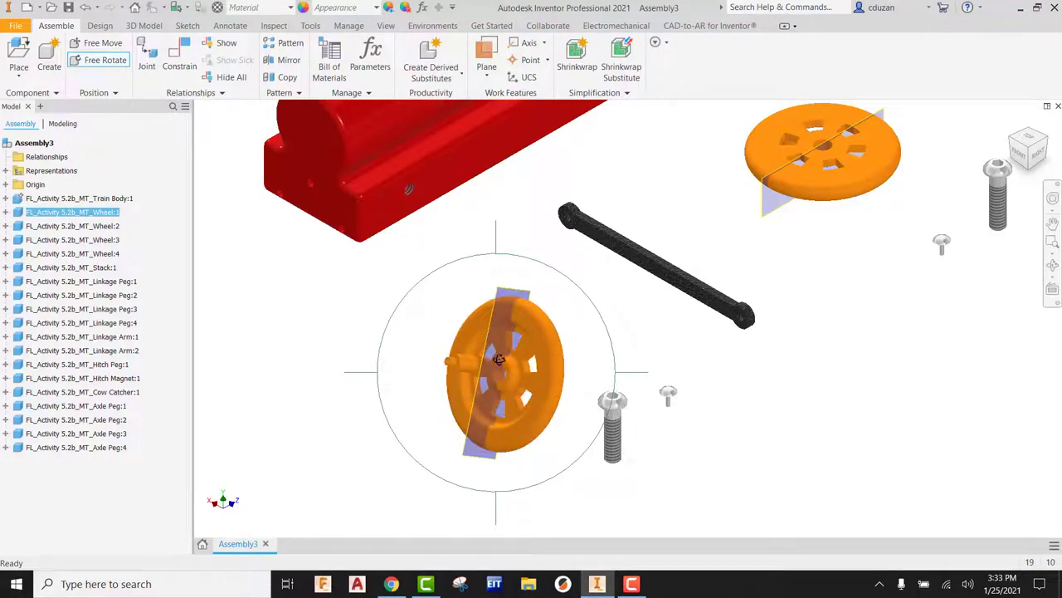
pyautogui.moveTo(452, 347); pyautogui.dragTo(540, 346)
pyautogui.rightClick(639, 294)
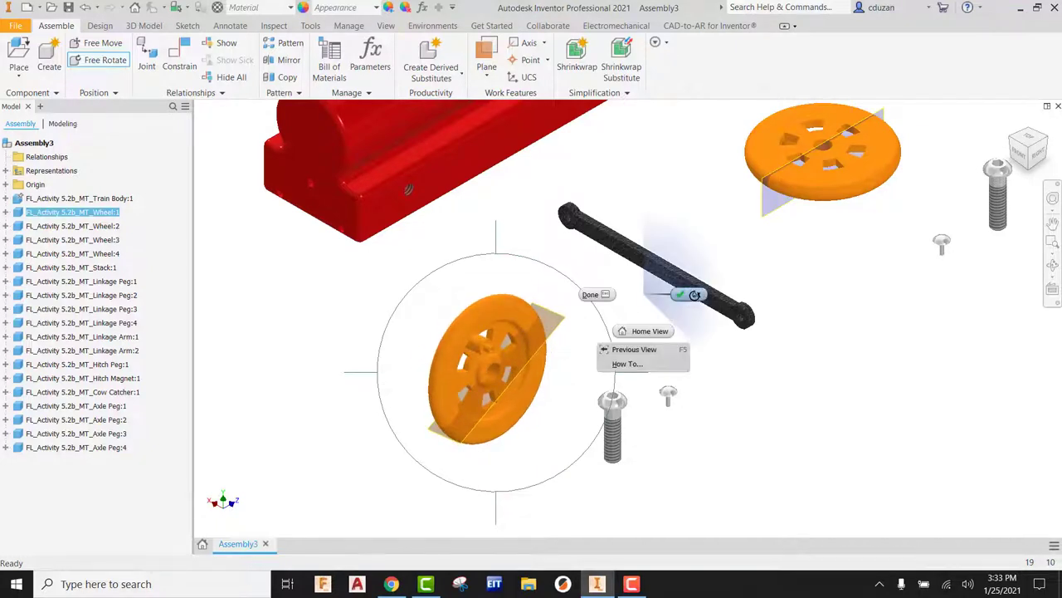
pyautogui.click(688, 293)
# Step: Free-rotate the near-side rear wheel (Wheel:2) upright, roughly parallel to the train body's side, with its hub and peg facing outward
pyautogui.moveTo(873, 296); pyautogui.dragTo(760, 368)
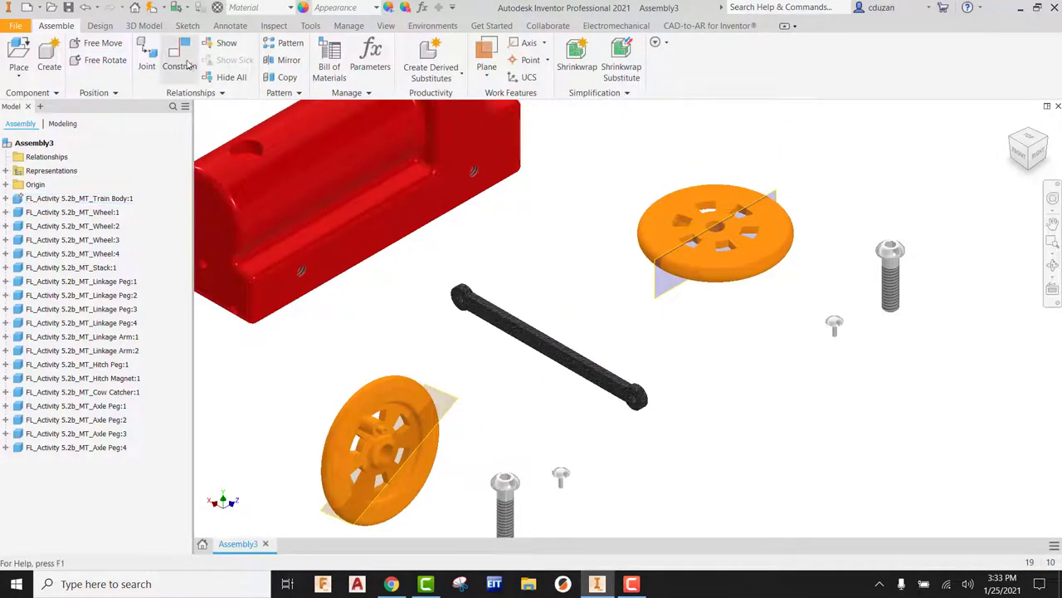
pyautogui.click(174, 63)
pyautogui.press('Escape')
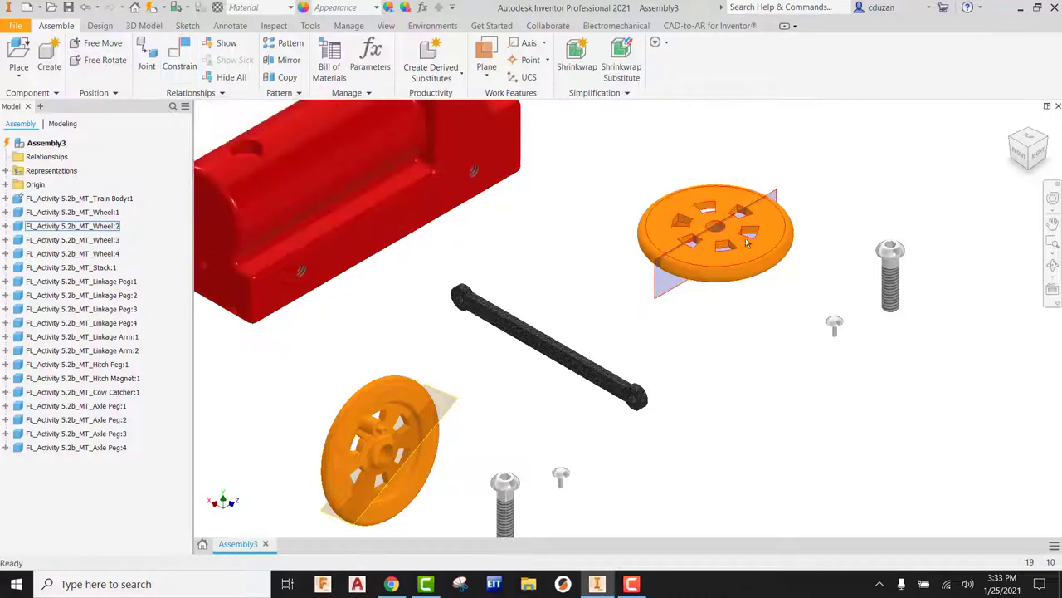
pyautogui.click(99, 60)
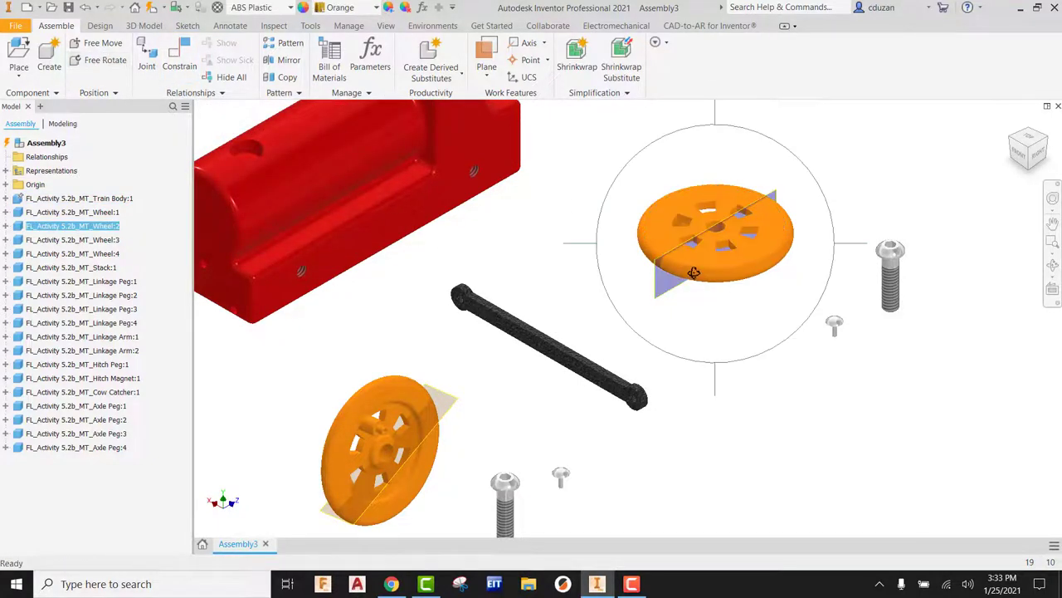
pyautogui.moveTo(752, 266); pyautogui.dragTo(833, 216)
pyautogui.rightClick(787, 273)
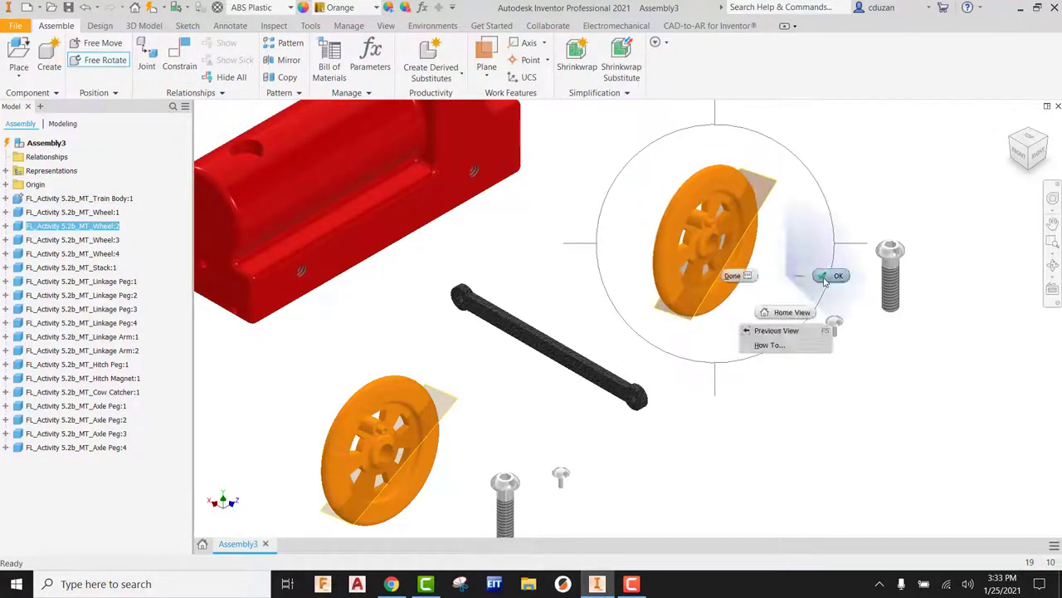
pyautogui.click(789, 309)
pyautogui.scroll(-5, 696, 315)
pyautogui.scroll(5, 631, 286)
pyautogui.scroll(-3, 570, 261)
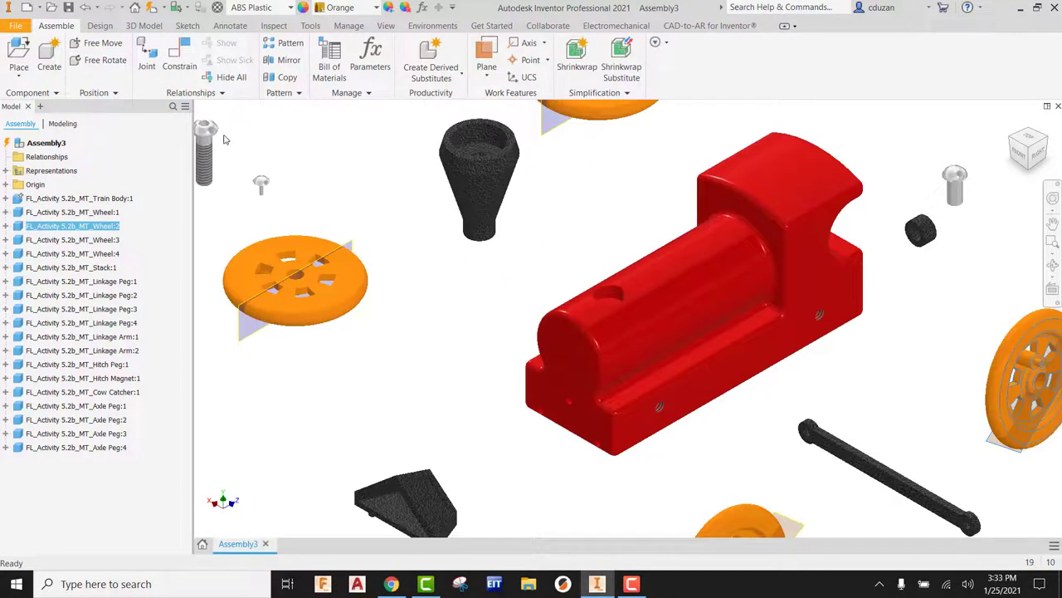
# Step: Free-rotate the far-side front wheel (Wheel:4) upright, with its hub and peg facing away from the train body
pyautogui.click(99, 60)
pyautogui.click(294, 278)
pyautogui.moveTo(294, 278); pyautogui.dragTo(239, 244)
pyautogui.rightClick(217, 249)
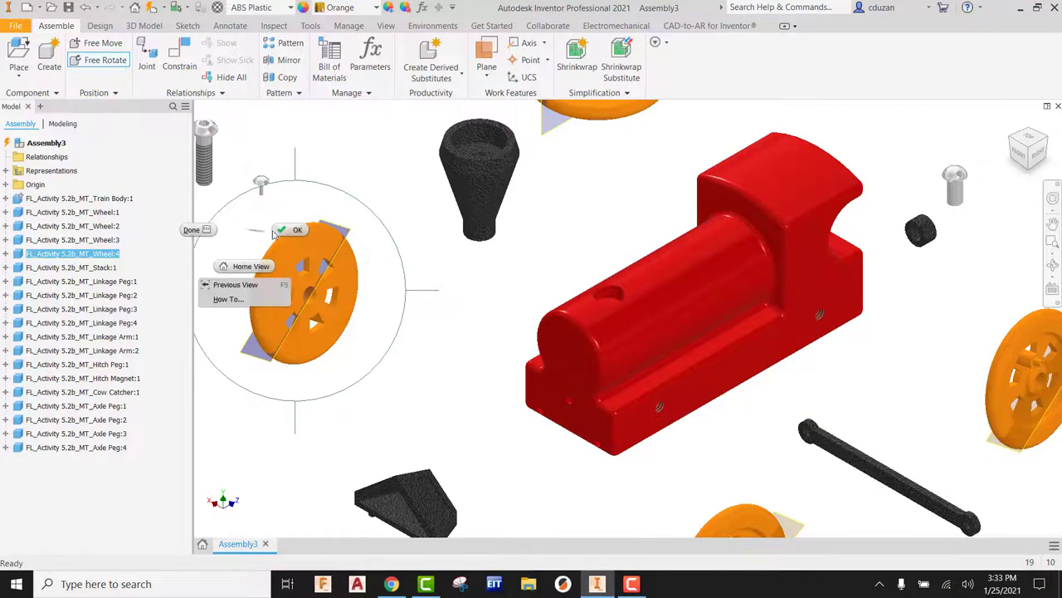
pyautogui.click(225, 268)
pyautogui.click(72, 225)
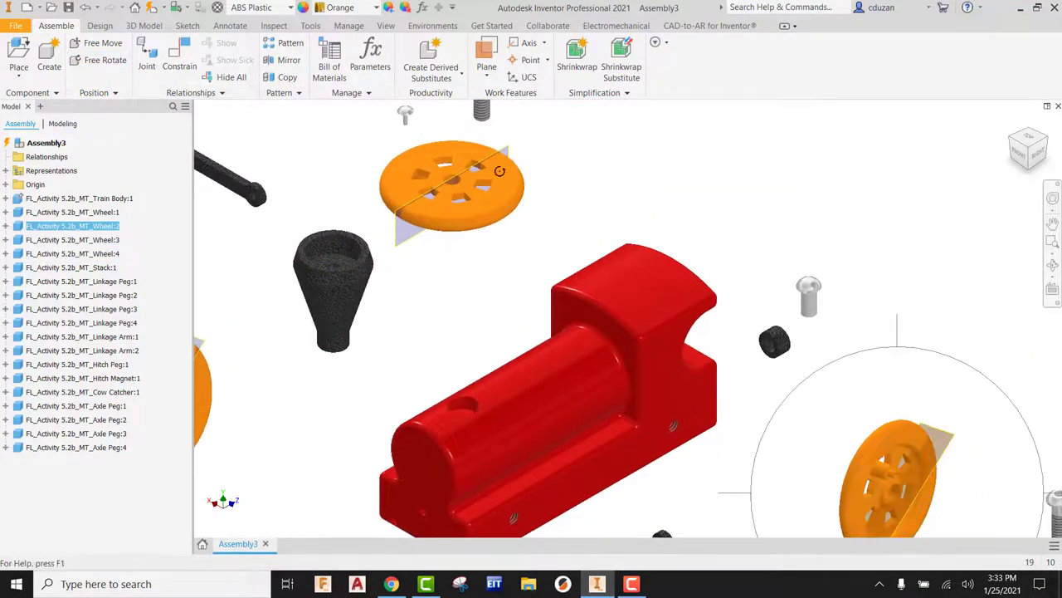
# Step: Free-rotate the far-side rear wheel (Wheel:3) upright, with its hub and peg facing away from the train body
pyautogui.click(99, 60)
pyautogui.click(456, 187)
pyautogui.moveTo(456, 187); pyautogui.dragTo(505, 166)
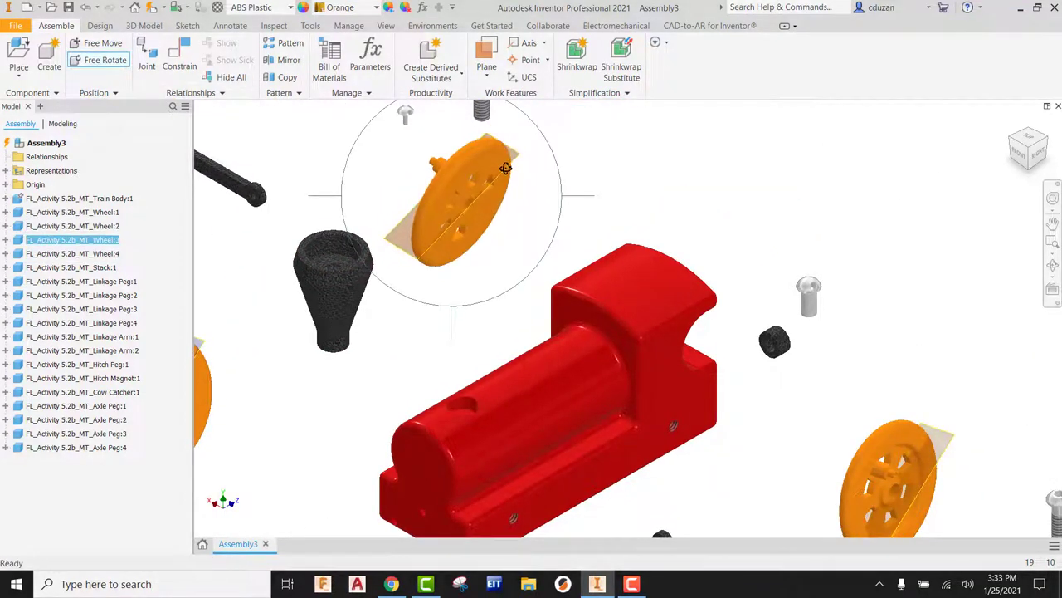
pyautogui.rightClick(498, 179)
pyautogui.click(507, 199)
pyautogui.scroll(-2, 788, 291)
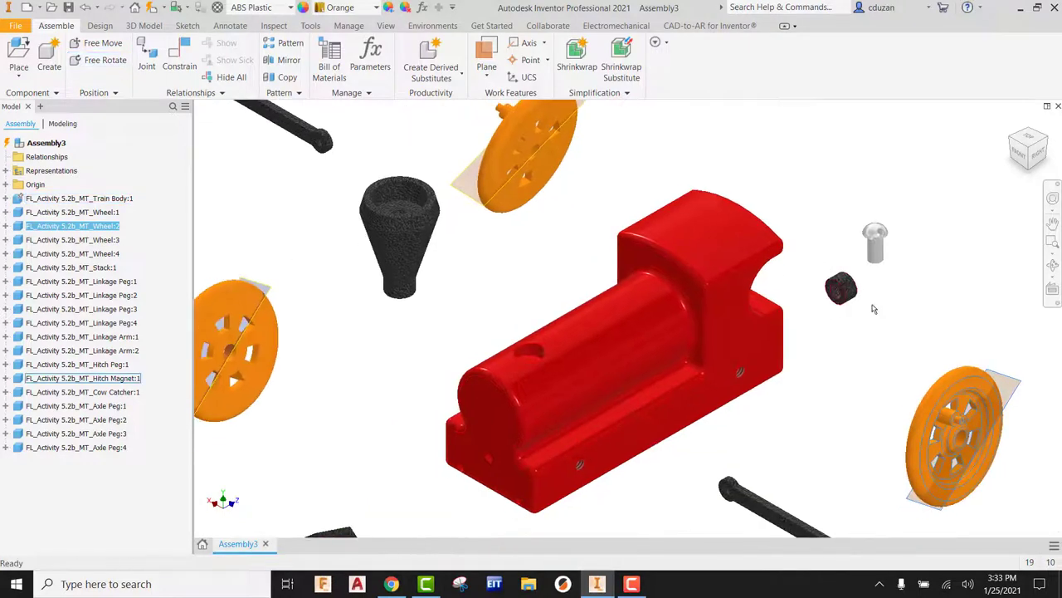
pyautogui.scroll(-2, 830, 282)
pyautogui.moveTo(845, 490); pyautogui.dragTo(765, 396, button='middle')
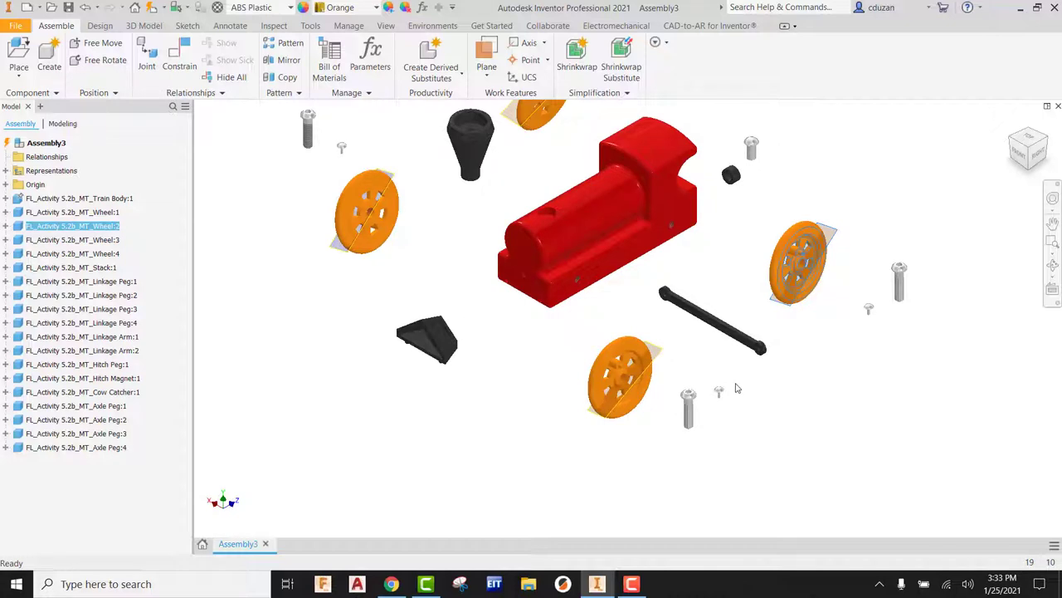
# Step: Start an Insert constraint for the near-side front wheel and its axle peg
pyautogui.scroll(5, 736, 387)
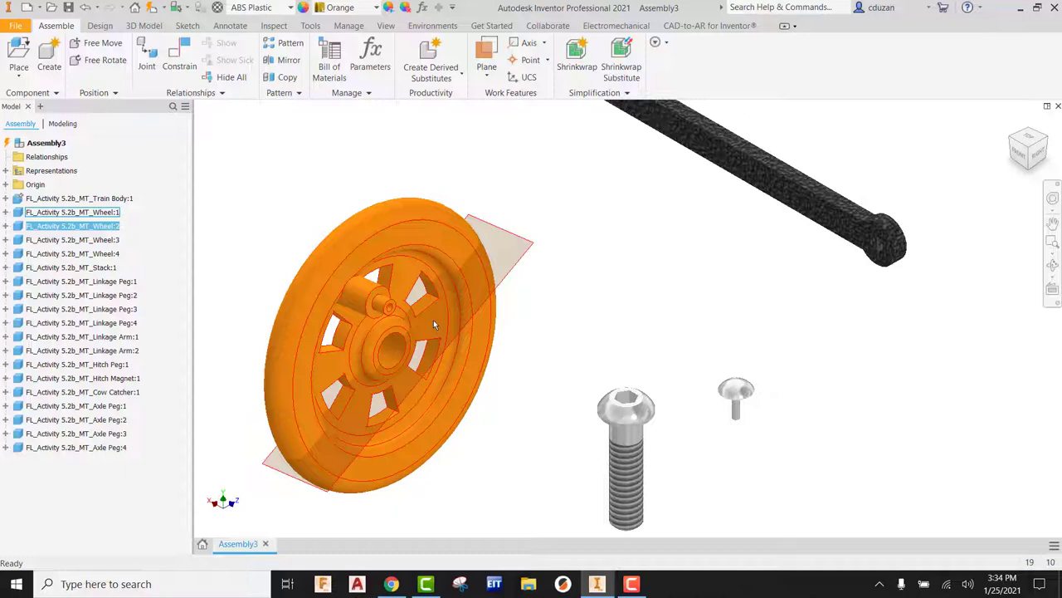
pyautogui.click(177, 62)
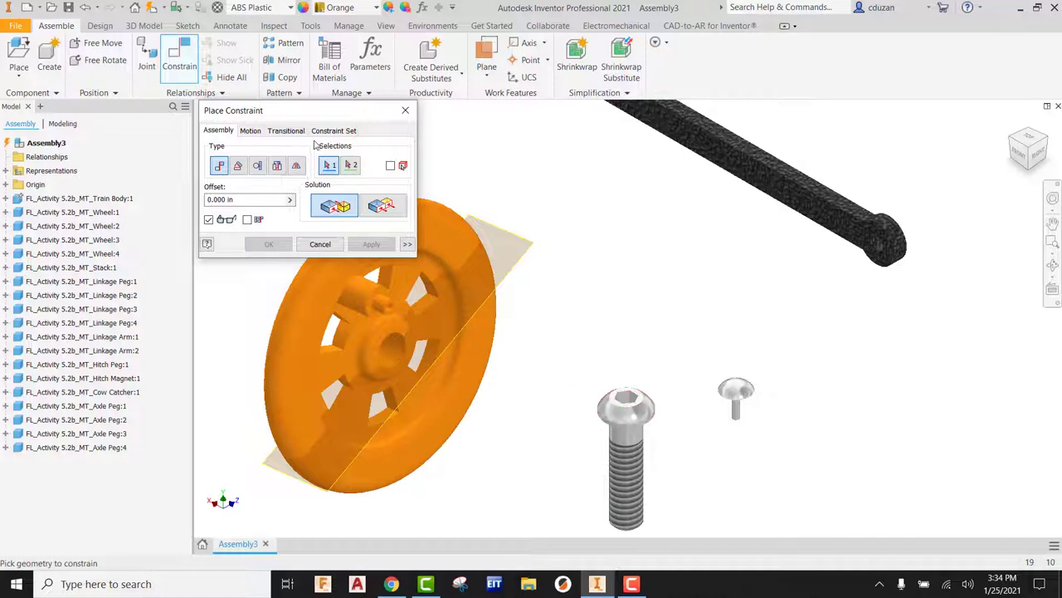
pyautogui.click(278, 166)
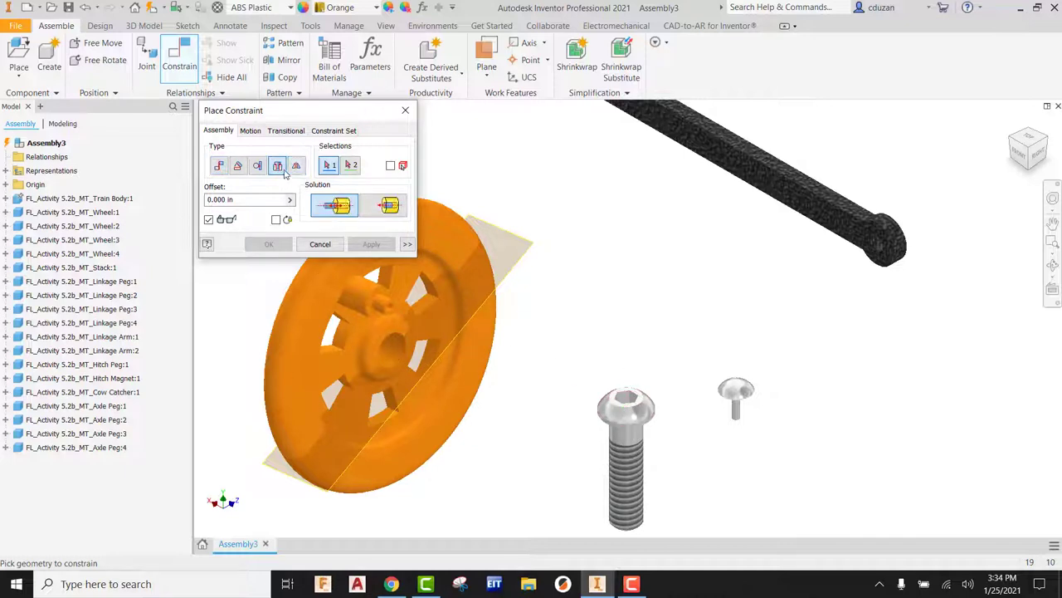
# Step: Examine the near-side front wheel and axle peg from several angles, including from below and the home view
pyautogui.moveTo(573, 315); pyautogui.dragTo(726, 290, button='middle')
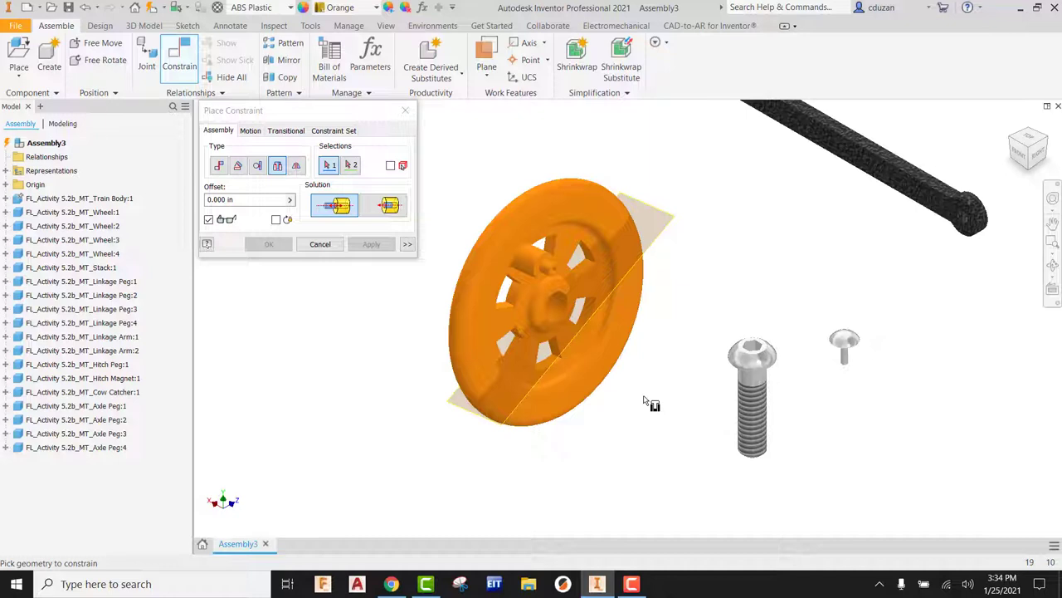
pyautogui.keyDown('shift'); pyautogui.moveTo(756, 357); pyautogui.dragTo(749, 410, button='middle'); pyautogui.keyUp('shift')
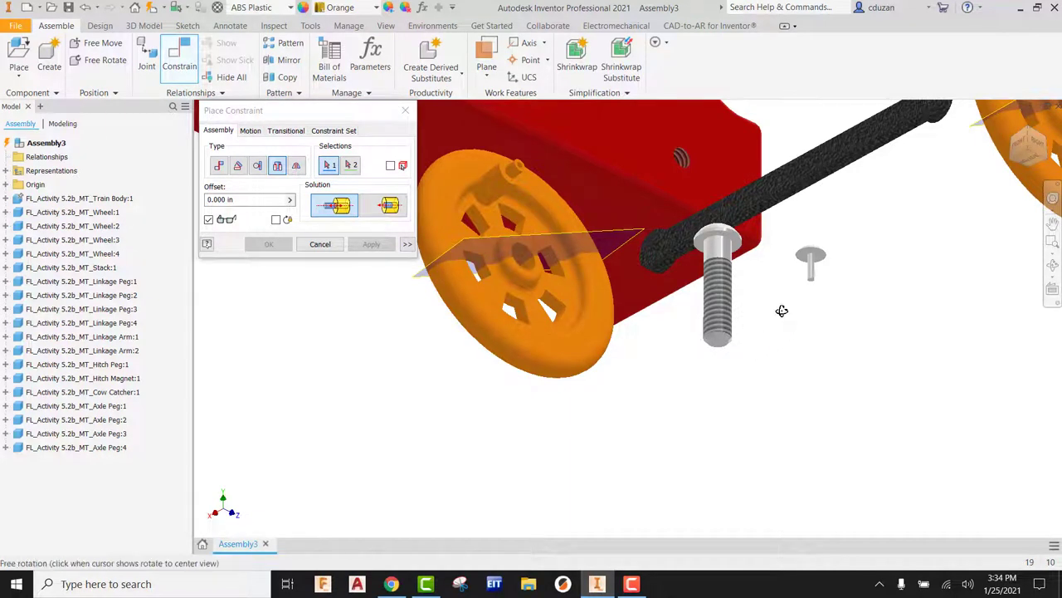
pyautogui.keyDown('shift'); pyautogui.moveTo(780, 310); pyautogui.dragTo(783, 366, button='middle'); pyautogui.keyUp('shift')
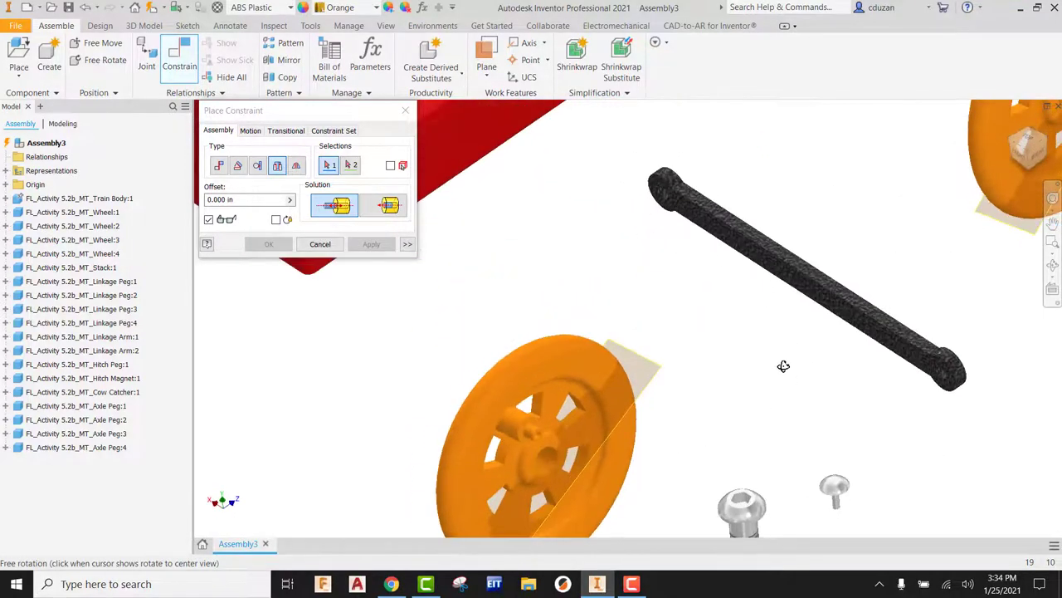
pyautogui.moveTo(1033, 148); pyautogui.dragTo(959, 166)
pyautogui.click(1028, 156)
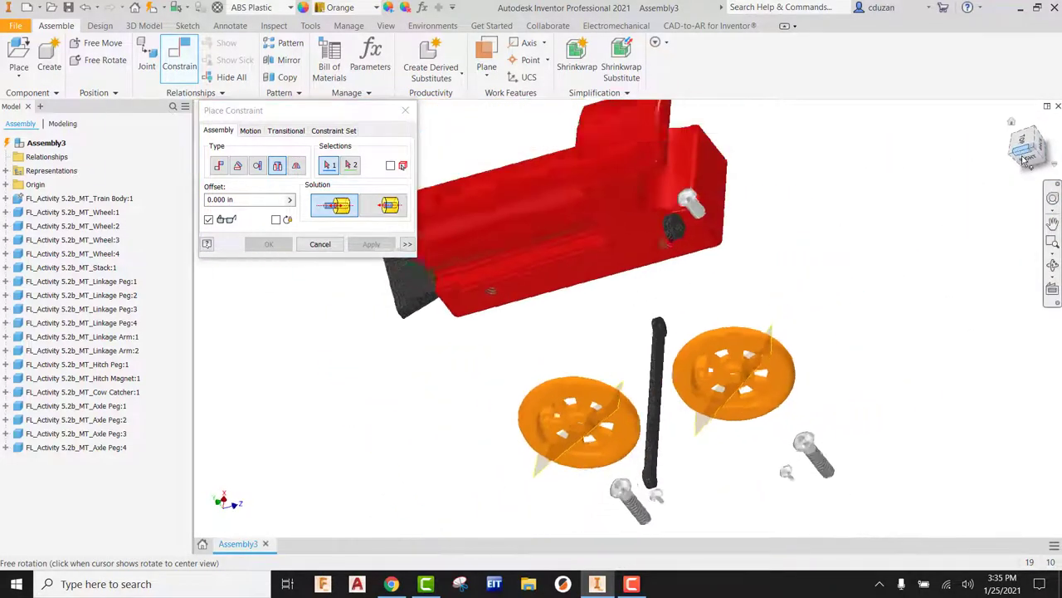
pyautogui.click(1017, 139)
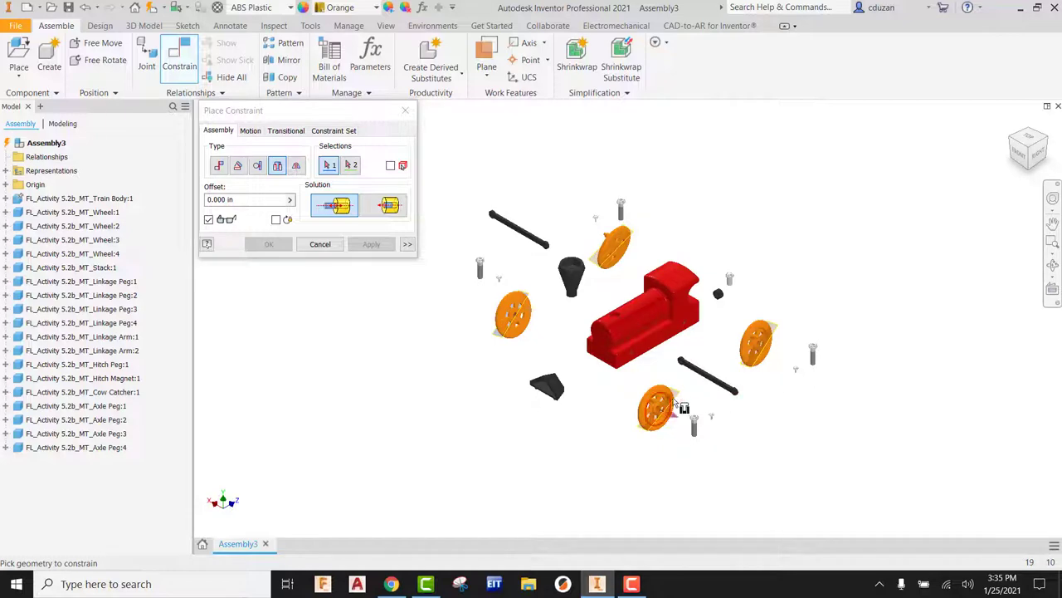
pyautogui.scroll(5, 706, 398)
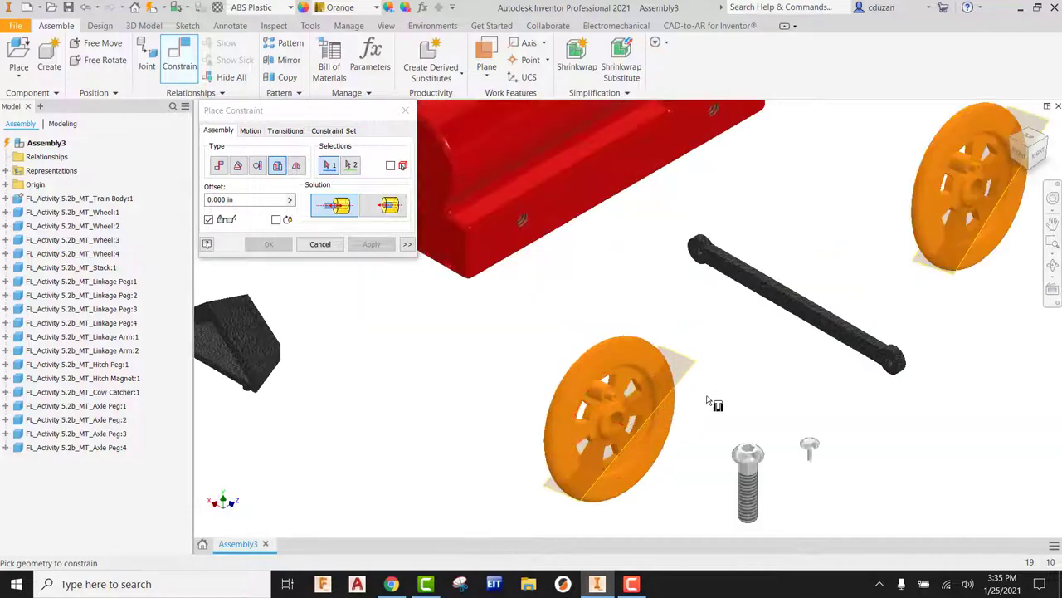
pyautogui.moveTo(721, 384)
pyautogui.keyDown('shift'); pyautogui.mouseDown(button='middle')
pyautogui.moveTo(722, 358)
pyautogui.moveTo(675, 340)
pyautogui.moveTo(740, 352)
pyautogui.moveTo(712, 397)
pyautogui.mouseUp(button='middle'); pyautogui.keyUp('shift')
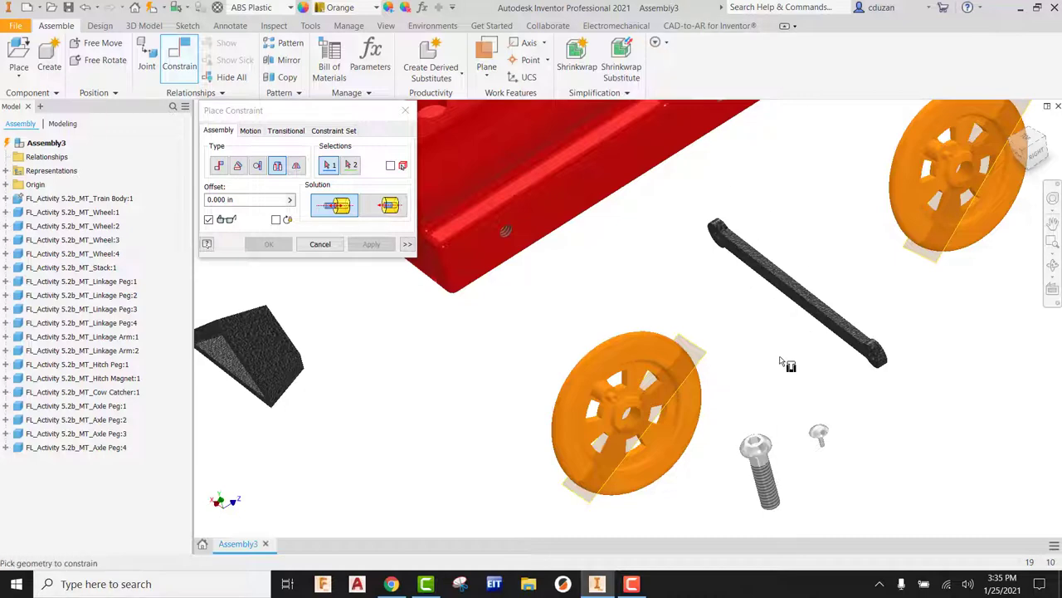
pyautogui.keyDown('shift'); pyautogui.moveTo(782, 372); pyautogui.dragTo(747, 162, button='middle'); pyautogui.keyUp('shift')
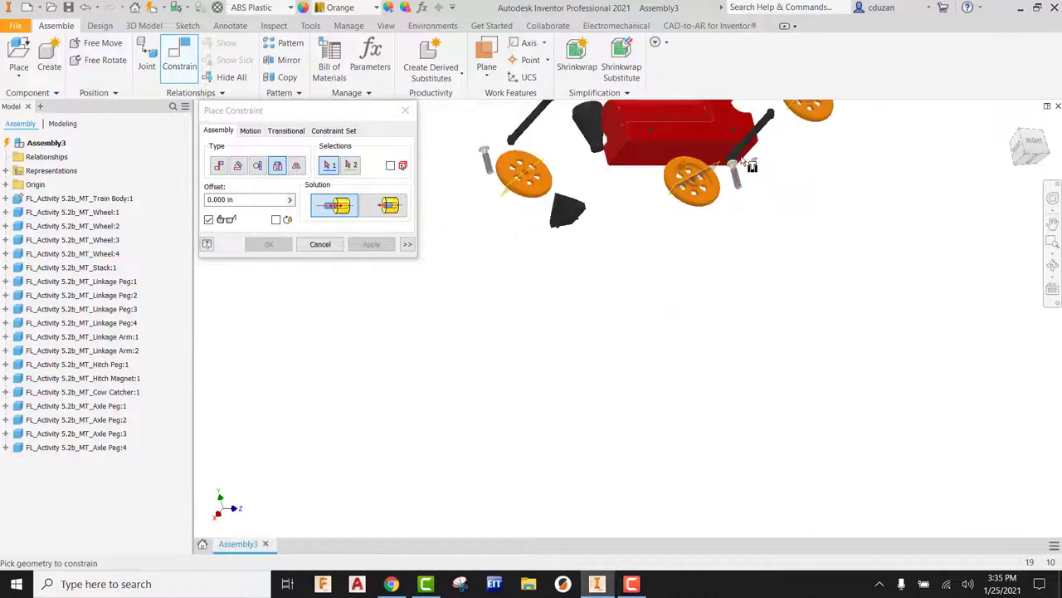
# Step: Select the circular edge under the near-side front axle peg's head and the outer edge of Wheel:1's center hole for the Insert constraint
pyautogui.scroll(-10, 752, 164)
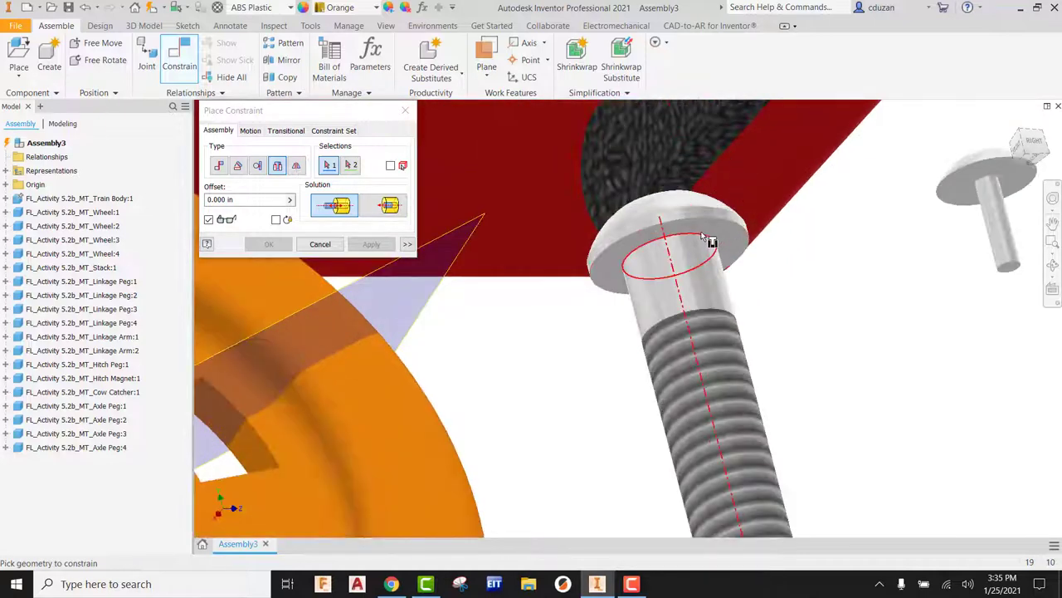
pyautogui.scroll(8, 706, 239)
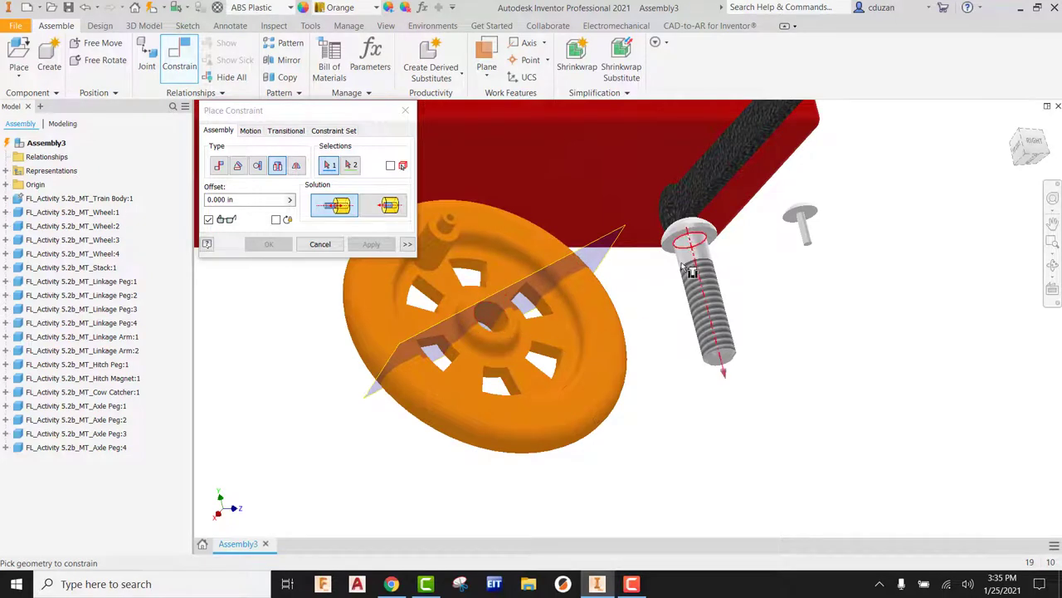
pyautogui.scroll(-4, 697, 238)
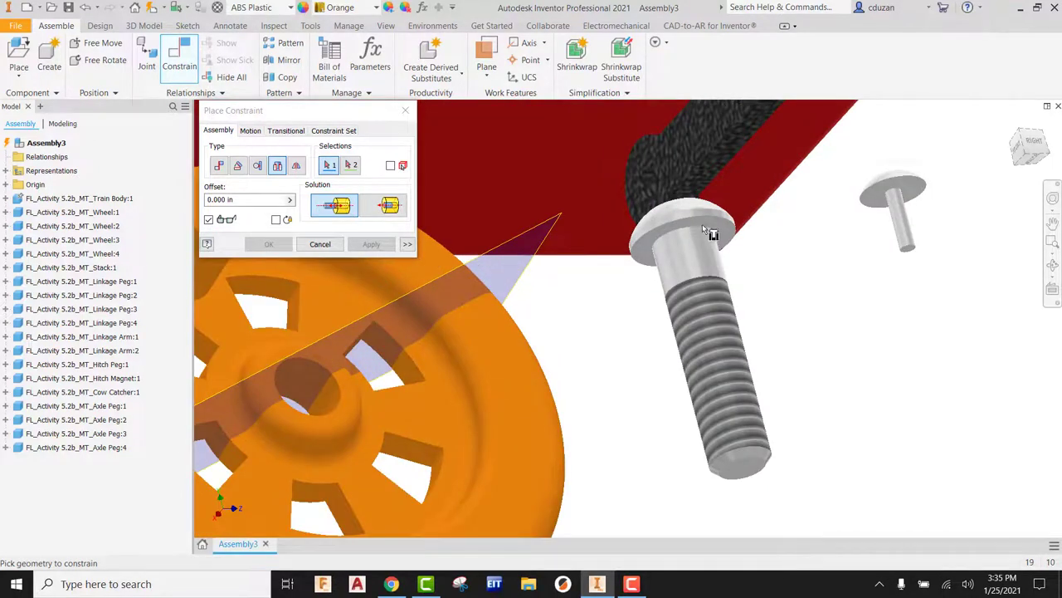
pyautogui.click(701, 235)
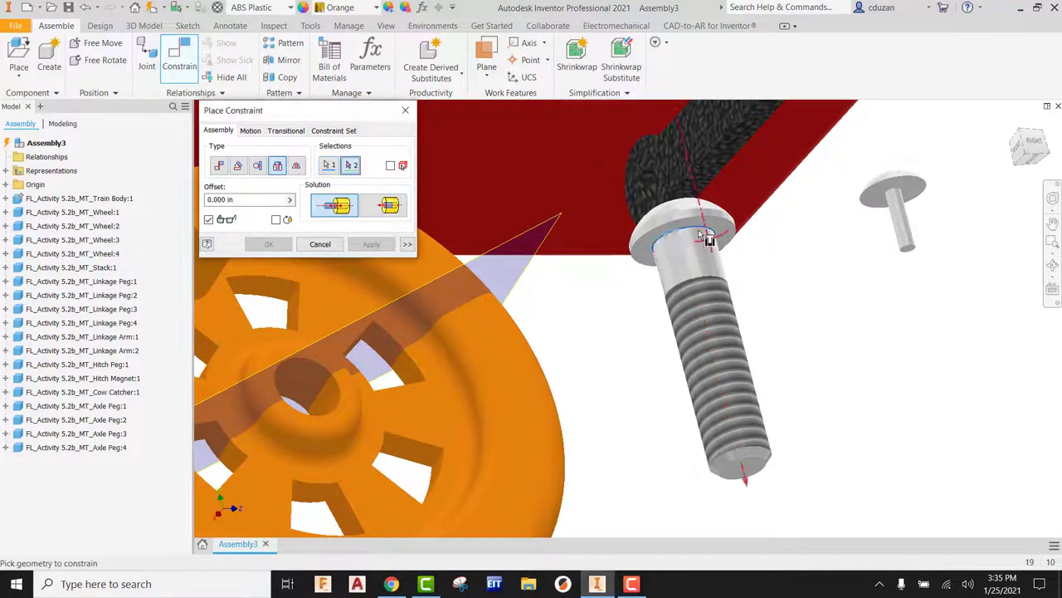
pyautogui.scroll(4, 892, 379)
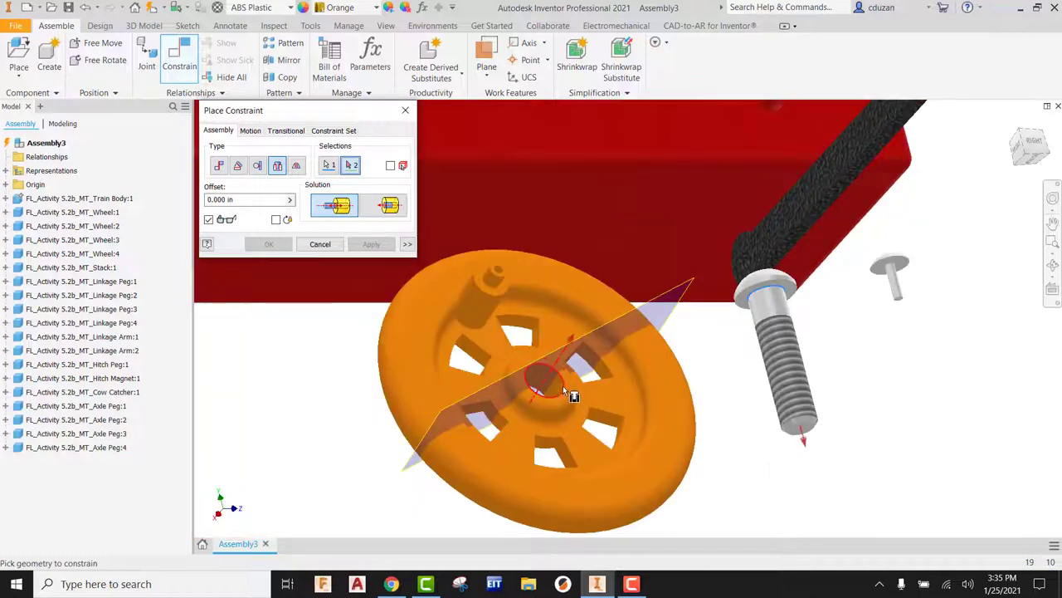
pyautogui.click(561, 384)
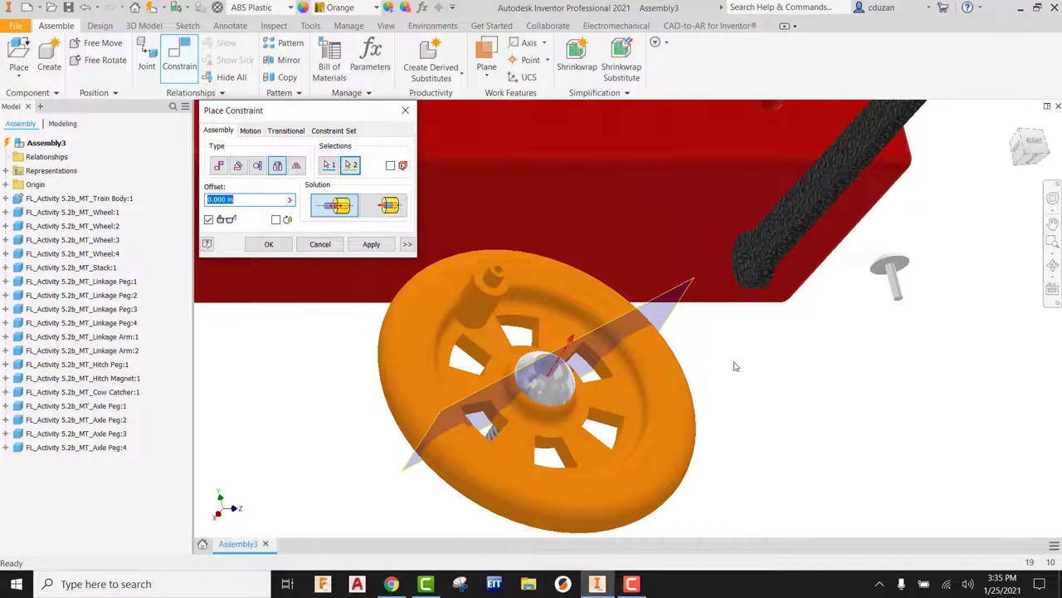
pyautogui.keyDown('shift'); pyautogui.moveTo(659, 291); pyautogui.dragTo(768, 251, button='middle'); pyautogui.keyUp('shift')
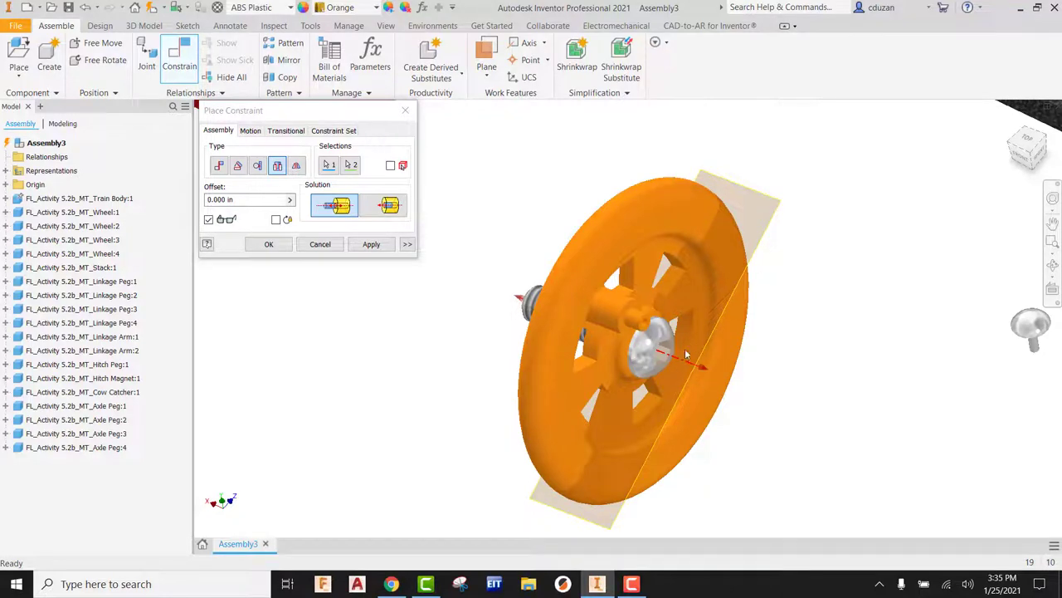
# Step: Compare the Aligned and Opposed solutions of the Insert constraint, ending on Opposed
pyautogui.click(390, 205)
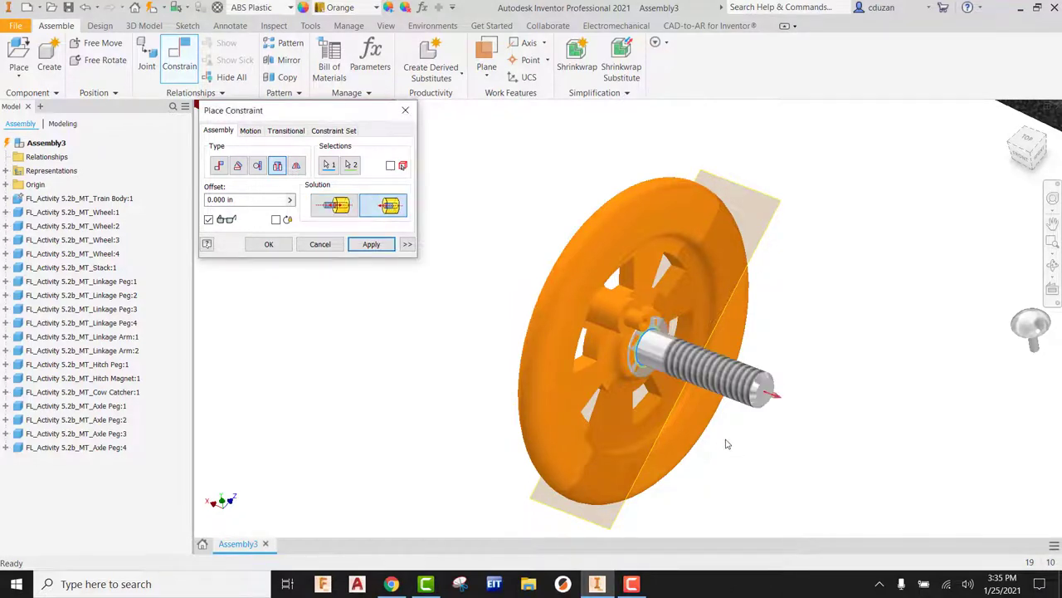
pyautogui.scroll(-4, 704, 405)
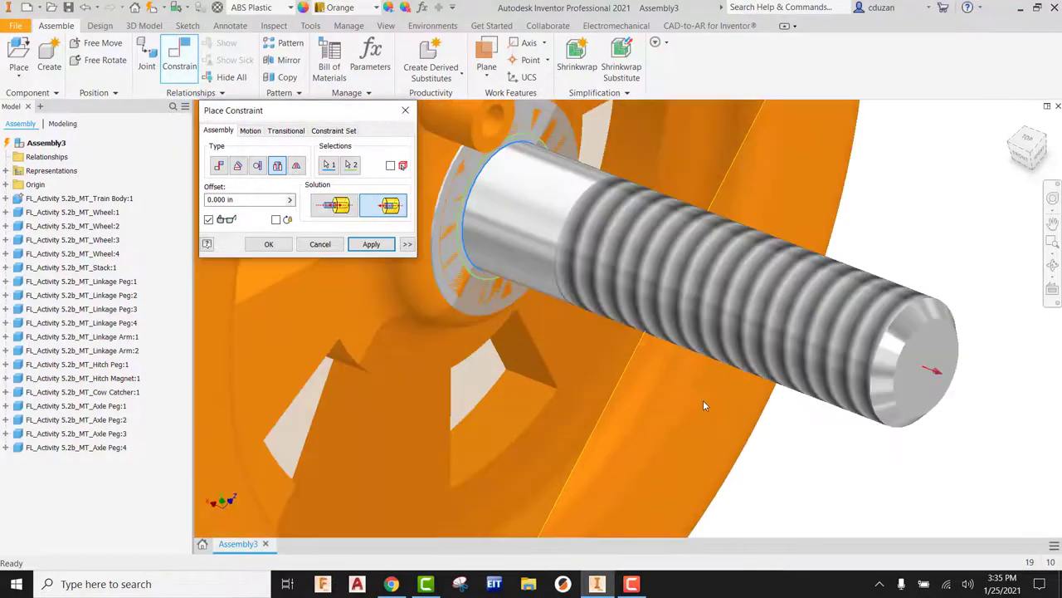
pyautogui.click(335, 207)
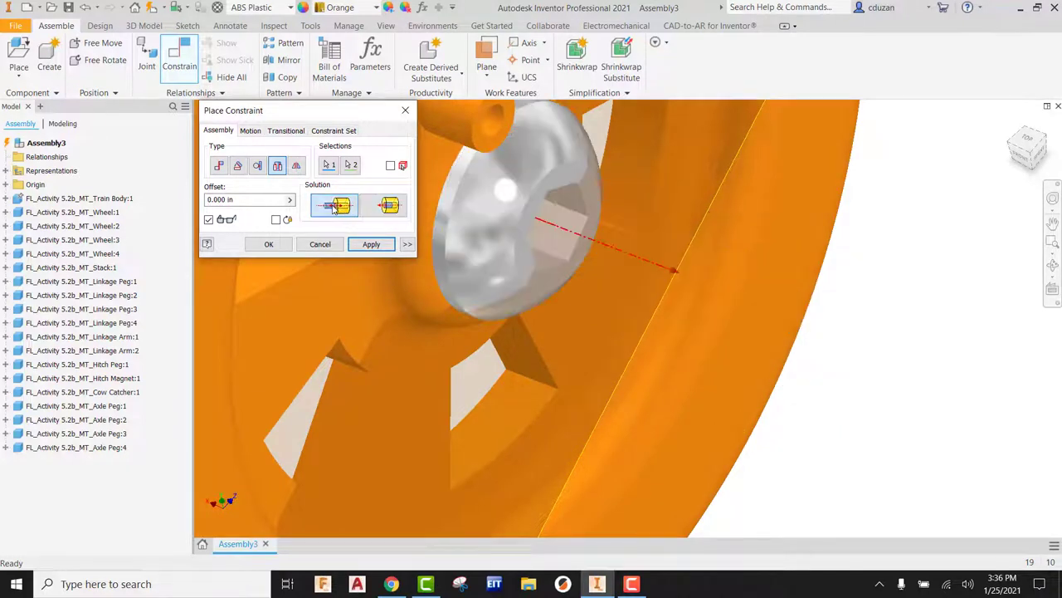
pyautogui.click(390, 206)
pyautogui.click(335, 207)
pyautogui.click(386, 206)
pyautogui.click(335, 207)
pyautogui.click(386, 206)
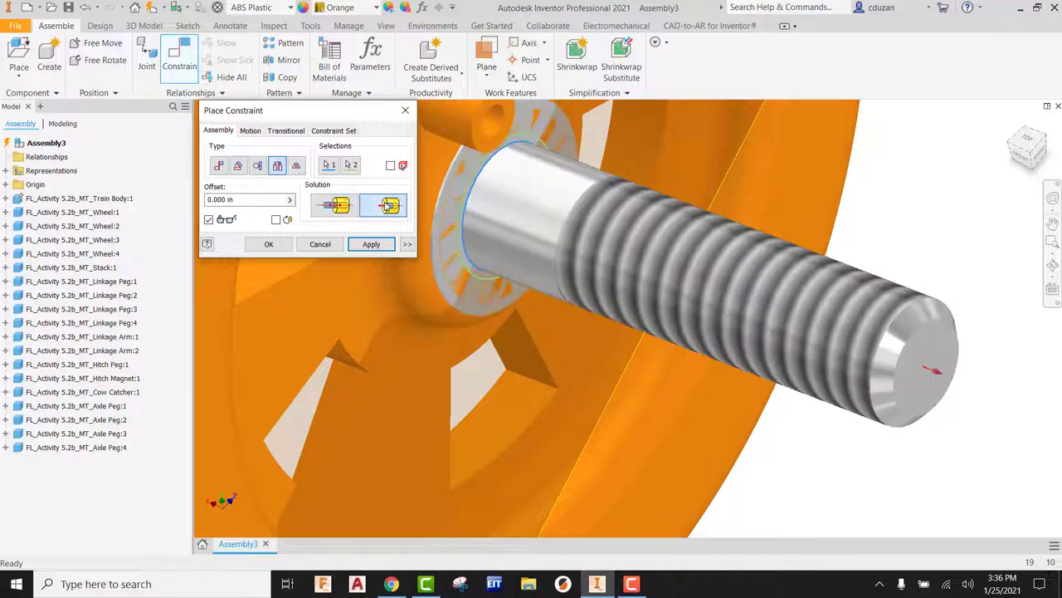
pyautogui.click(341, 209)
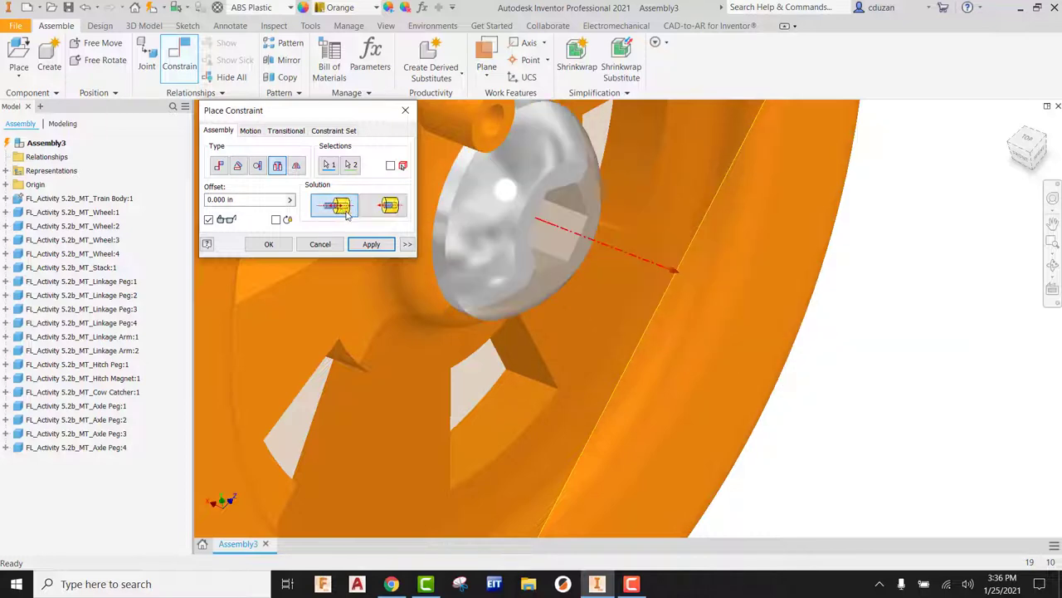
# Step: Apply the opposed Insert constraint between the axle peg and Wheel:1 with 0.000 in offset, and finish constraining
pyautogui.scroll(3, 598, 300)
pyautogui.scroll(-3, 784, 245)
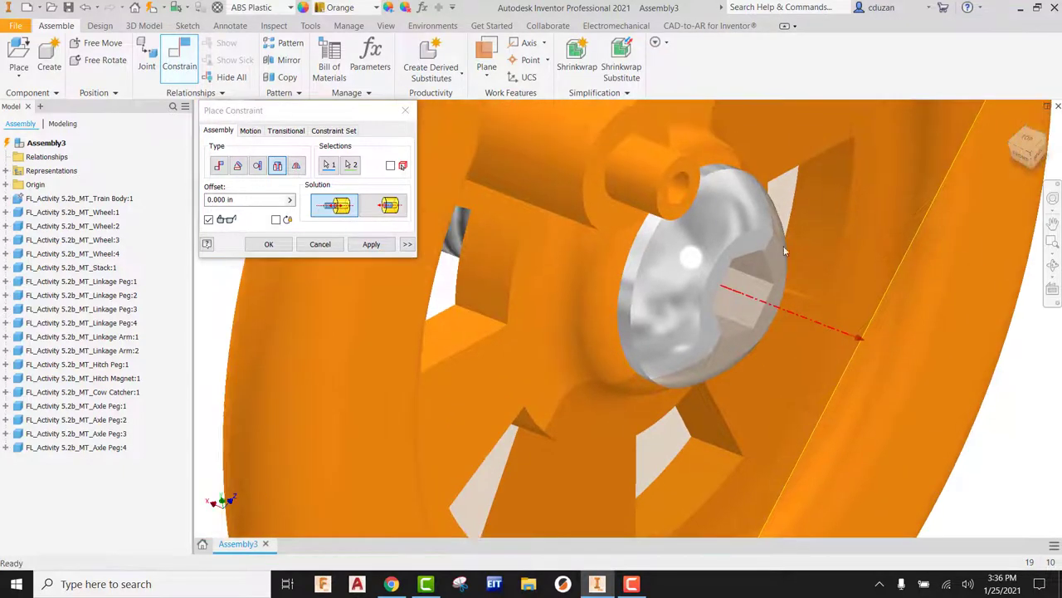
pyautogui.click(371, 243)
pyautogui.click(322, 244)
pyautogui.scroll(5, 597, 345)
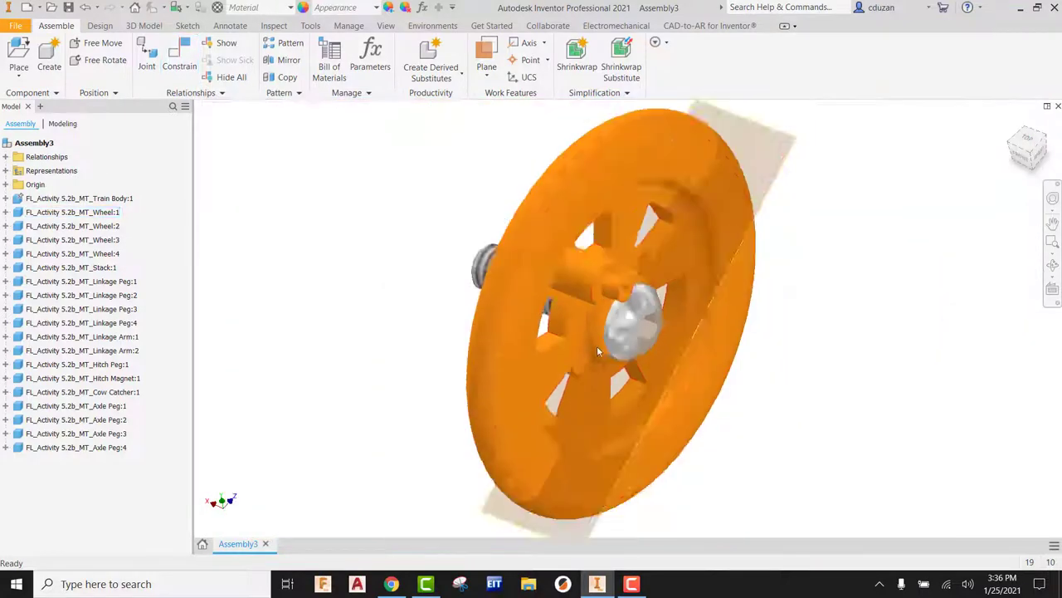
# Step: Start an Insert constraint and select the circular edge of Wheel:1's center hole on the wheel's inner face, around the axle peg
pyautogui.moveTo(601, 364); pyautogui.dragTo(606, 382, button='middle')
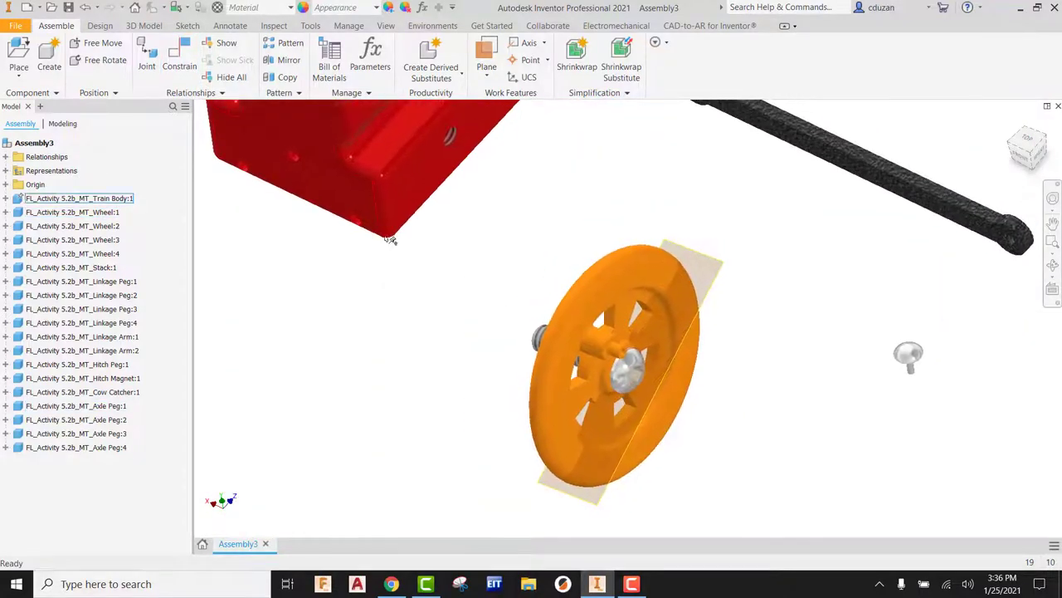
pyautogui.click(178, 65)
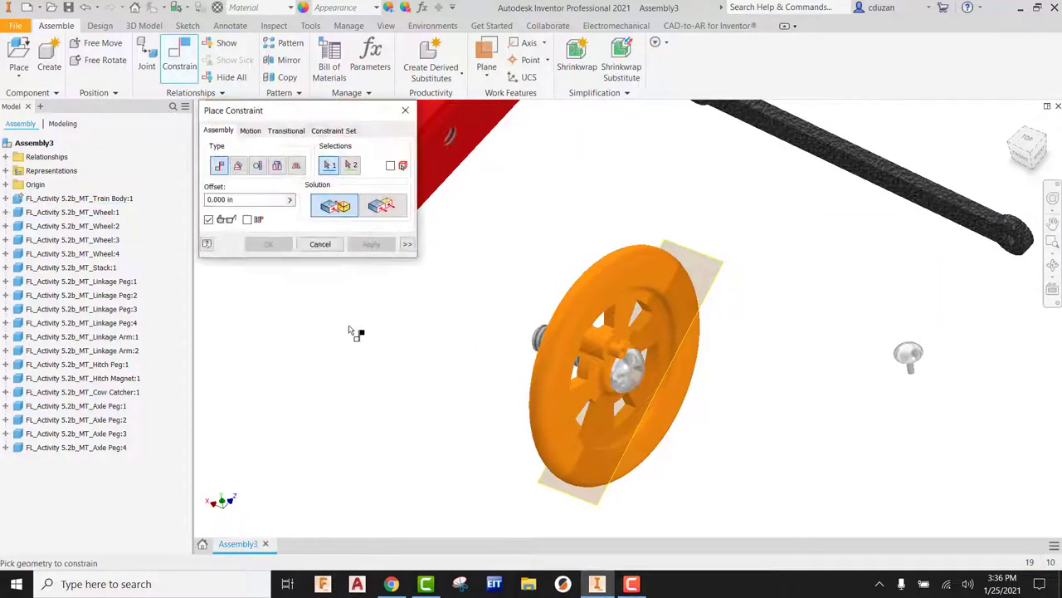
pyautogui.click(278, 165)
pyautogui.keyDown('shift'); pyautogui.moveTo(502, 359); pyautogui.dragTo(830, 382, button='middle'); pyautogui.keyUp('shift')
pyautogui.scroll(-5, 855, 386)
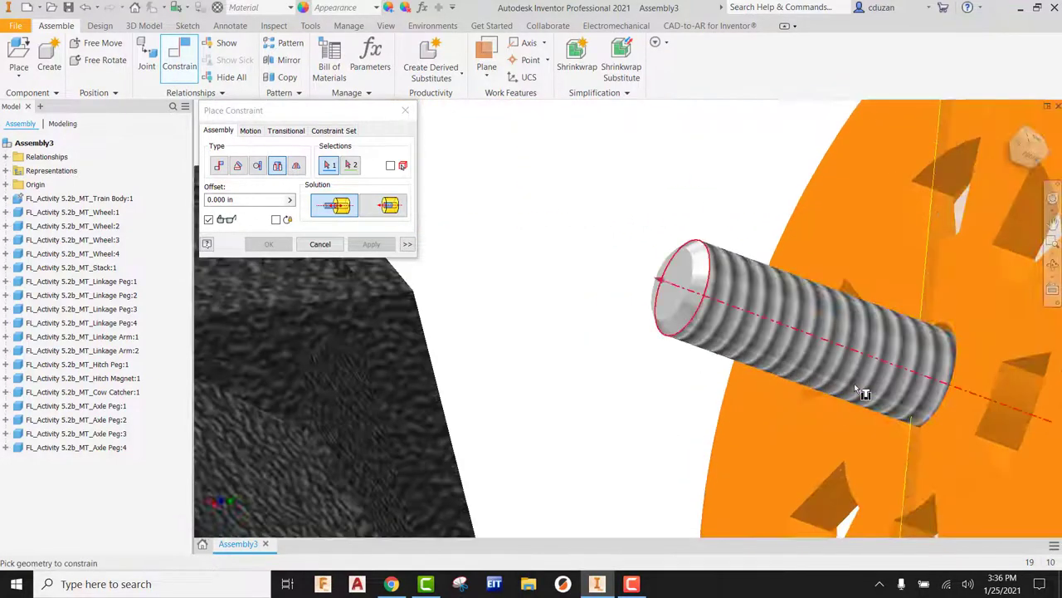
pyautogui.click(953, 332)
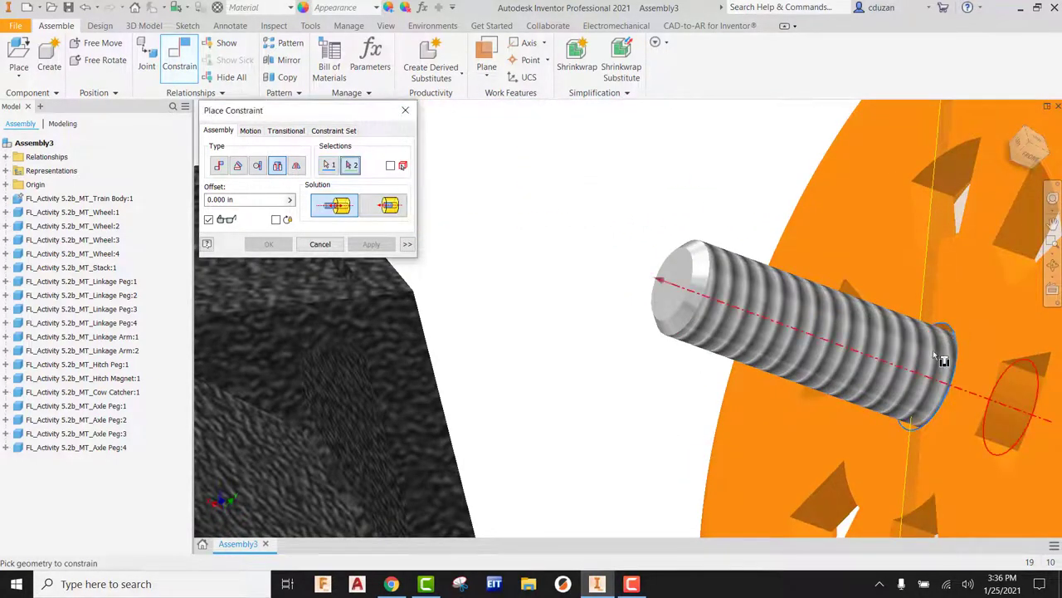
# Step: Select the near-side front axle hole in the train body and apply the opposed Insert constraint with 0.000 in offset, then finish constraining
pyautogui.scroll(5, 1025, 351)
pyautogui.scroll(-4, 958, 325)
pyautogui.moveTo(958, 324); pyautogui.dragTo(896, 488, button='middle')
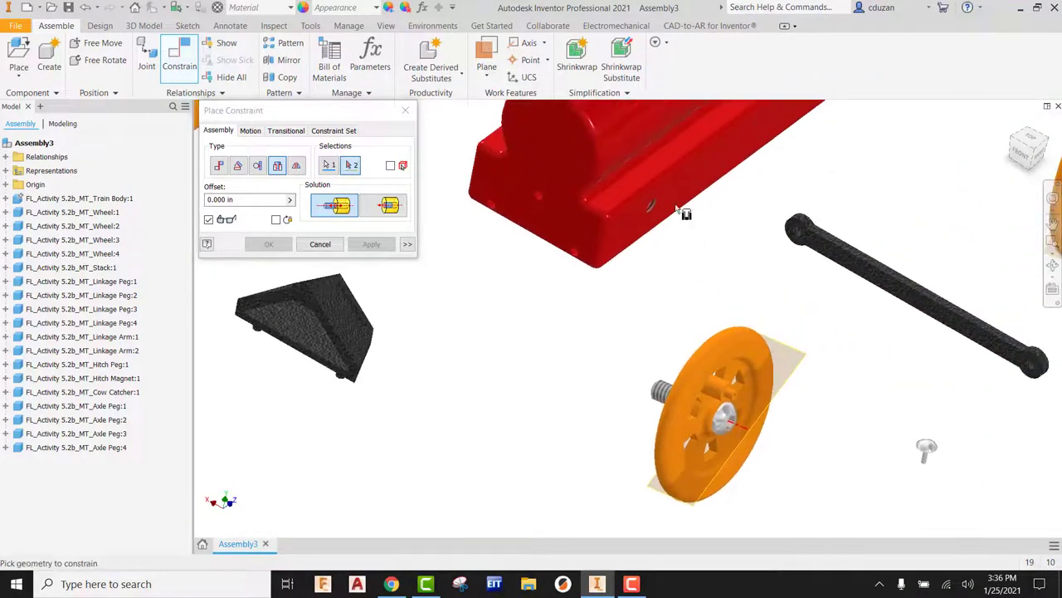
pyautogui.scroll(-5, 661, 219)
pyautogui.scroll(2, 630, 220)
pyautogui.click(629, 219)
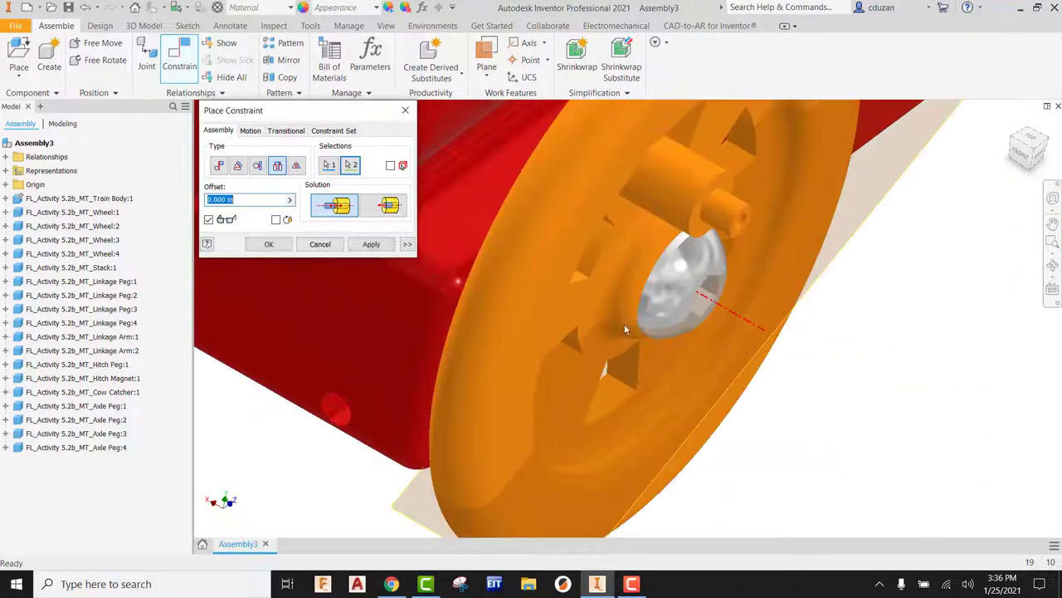
pyautogui.click(358, 246)
pyautogui.click(319, 244)
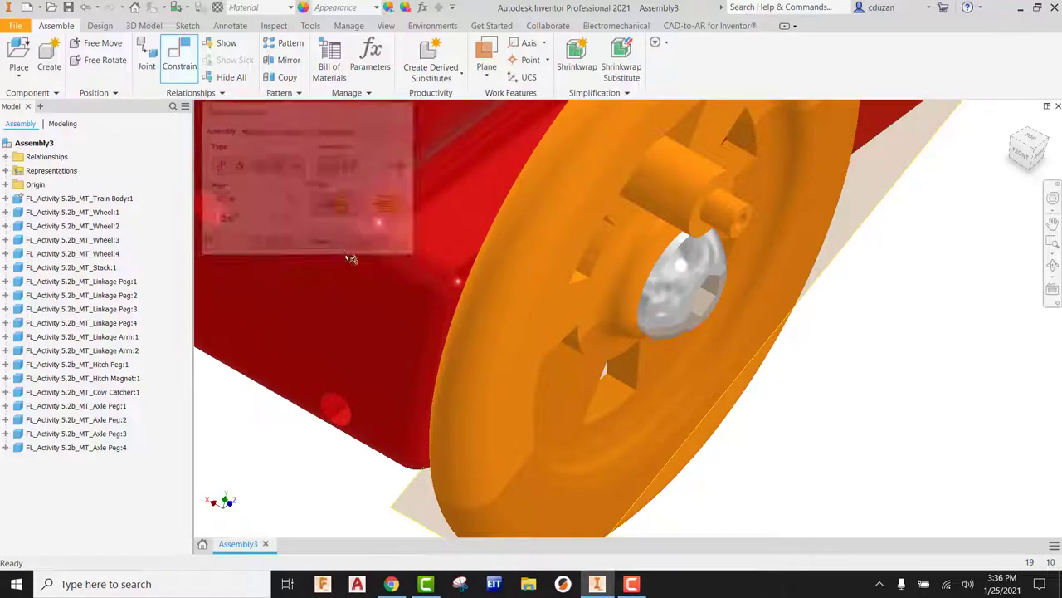
# Step: Test the motion by turning Wheel:1 about its axle and trying to rotate the axle peg
pyautogui.scroll(4, 700, 448)
pyautogui.keyDown('shift'); pyautogui.moveTo(739, 434); pyautogui.dragTo(649, 385, button='middle'); pyautogui.keyUp('shift')
pyautogui.scroll(-3, 649, 385)
pyautogui.moveTo(475, 132); pyautogui.dragTo(406, 274)
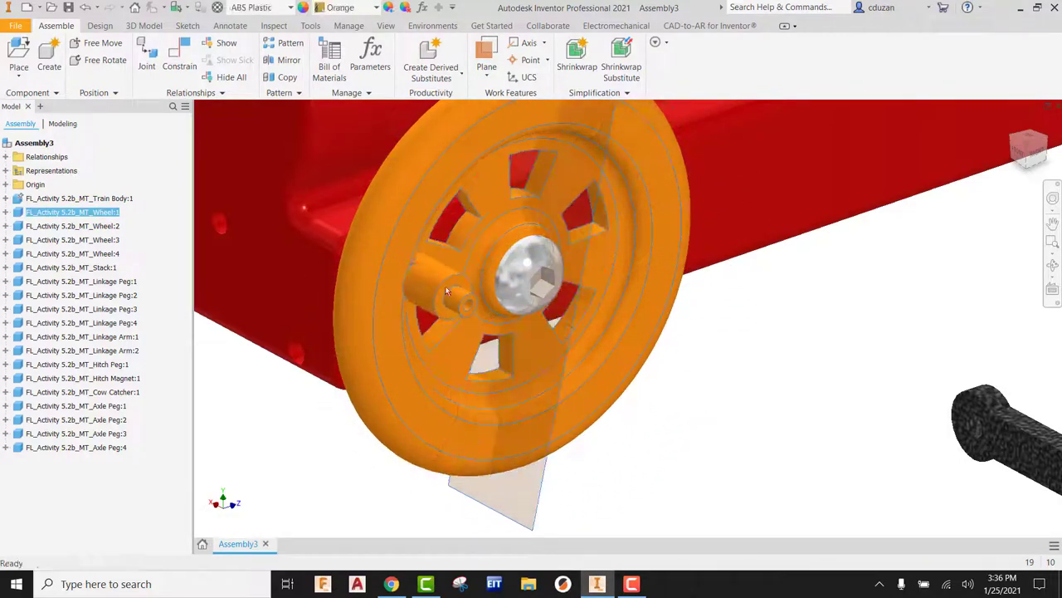
pyautogui.click(546, 302)
pyautogui.moveTo(549, 307); pyautogui.dragTo(508, 292)
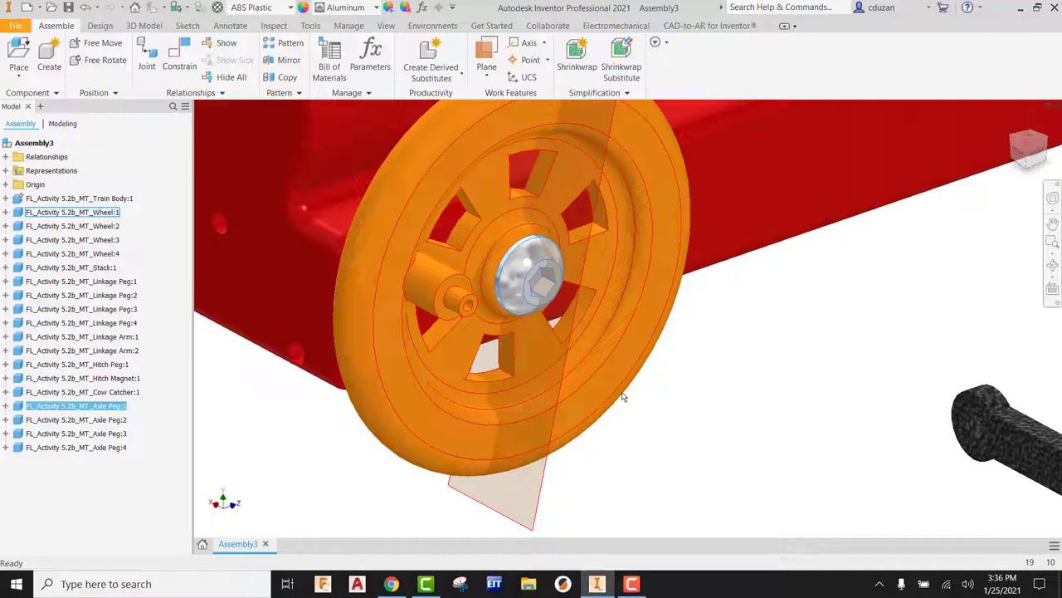
# Step: Apply a directed Angle constraint of 0.00 deg between a face of Axle Peg:1's hex socket and the underside of the train body
pyautogui.click(184, 65)
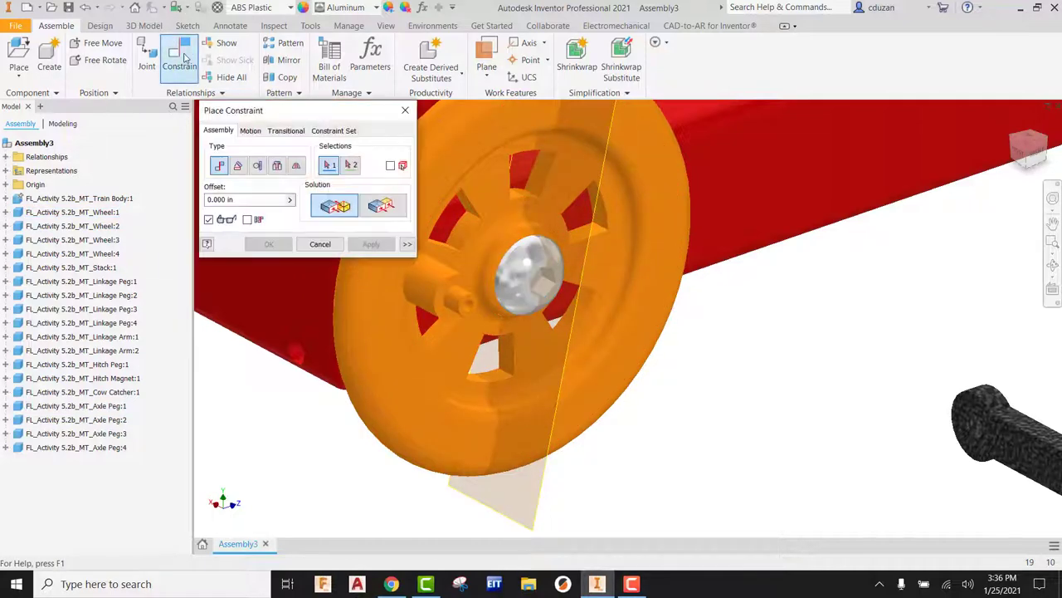
pyautogui.click(239, 166)
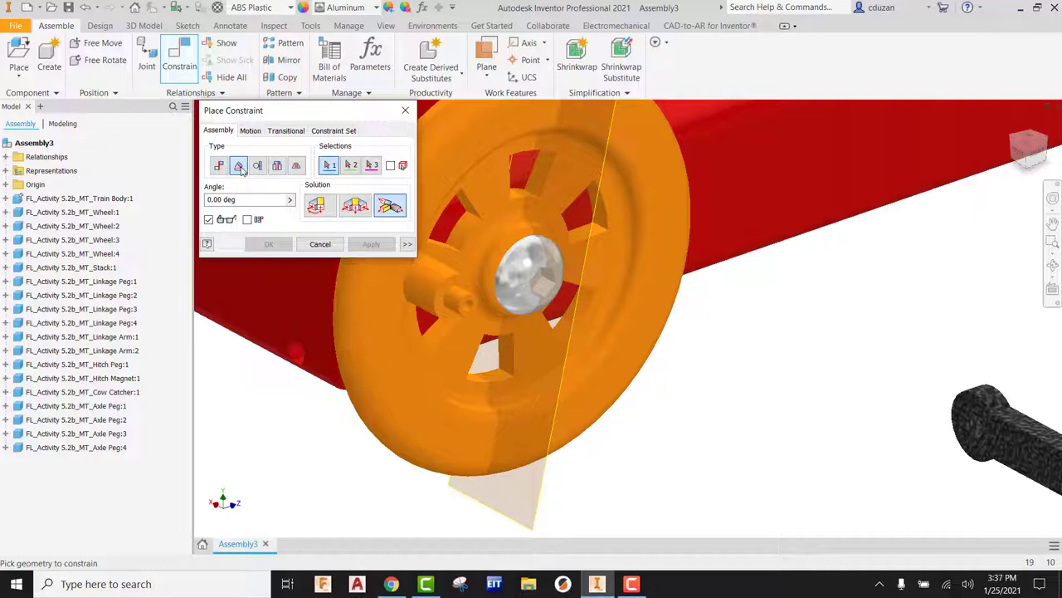
pyautogui.click(324, 214)
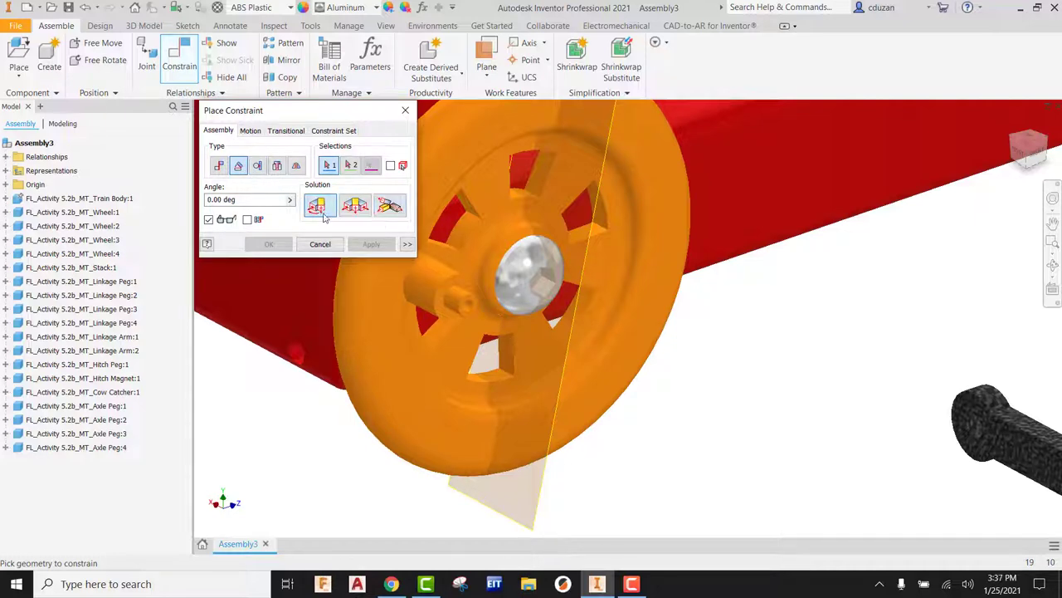
pyautogui.scroll(8, 531, 303)
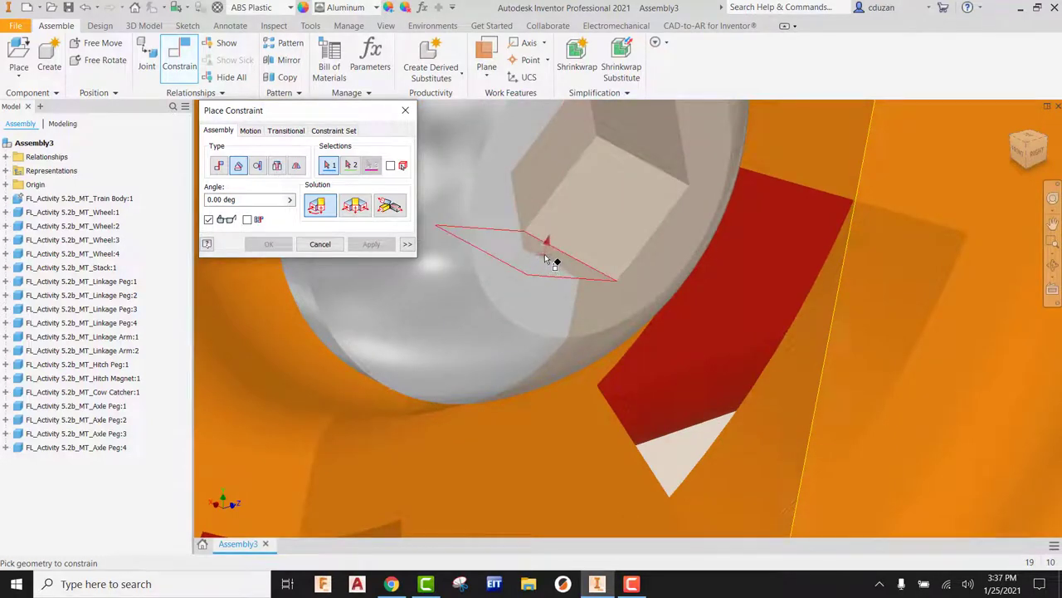
pyautogui.click(544, 240)
pyautogui.scroll(-5, 558, 283)
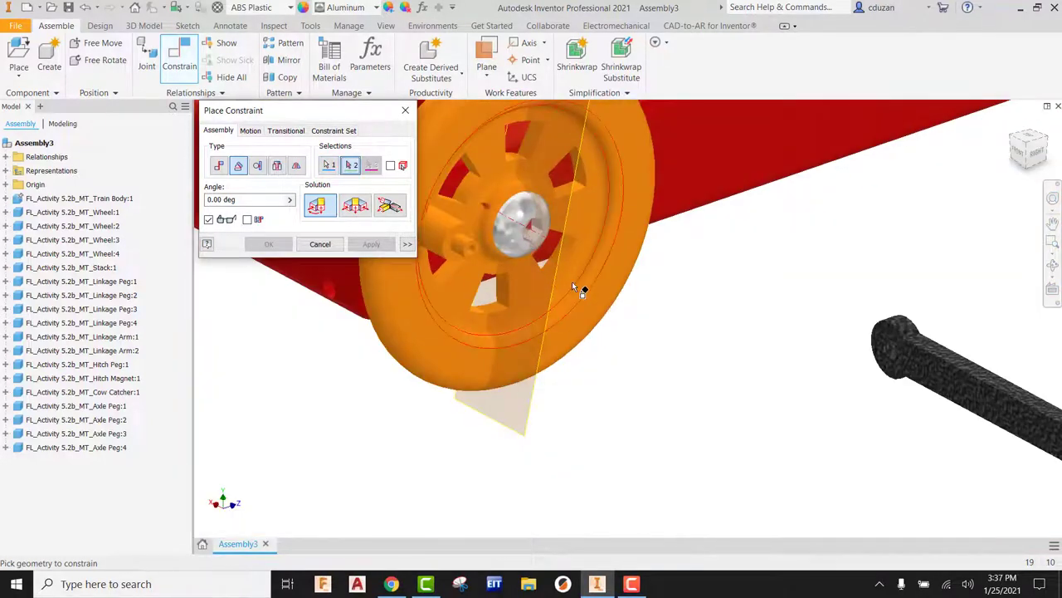
pyautogui.keyDown('shift'); pyautogui.moveTo(657, 306); pyautogui.dragTo(687, 372, button='middle'); pyautogui.keyUp('shift')
pyautogui.click(683, 372)
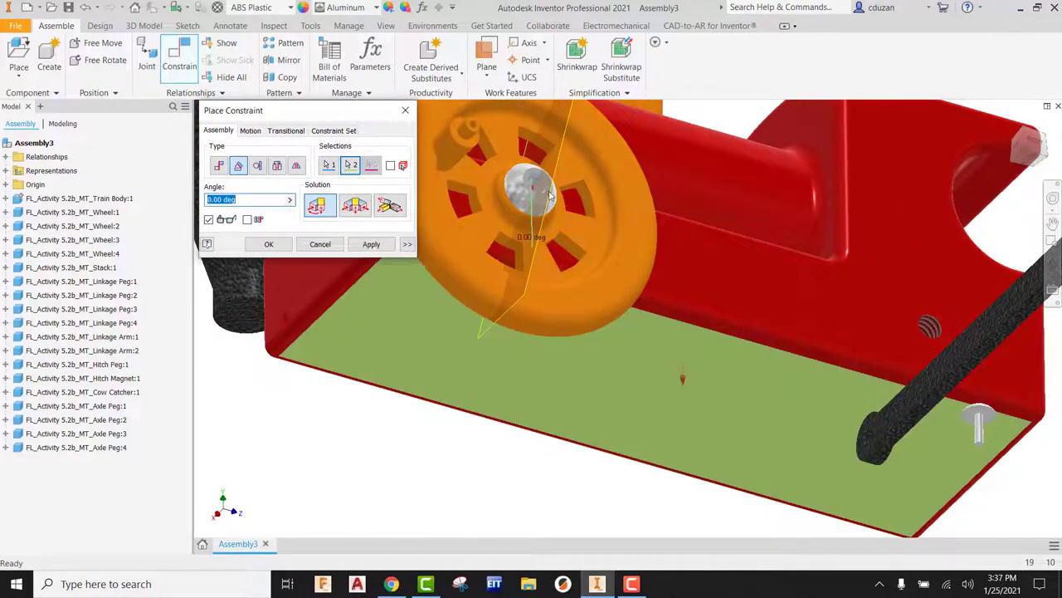
pyautogui.click(268, 243)
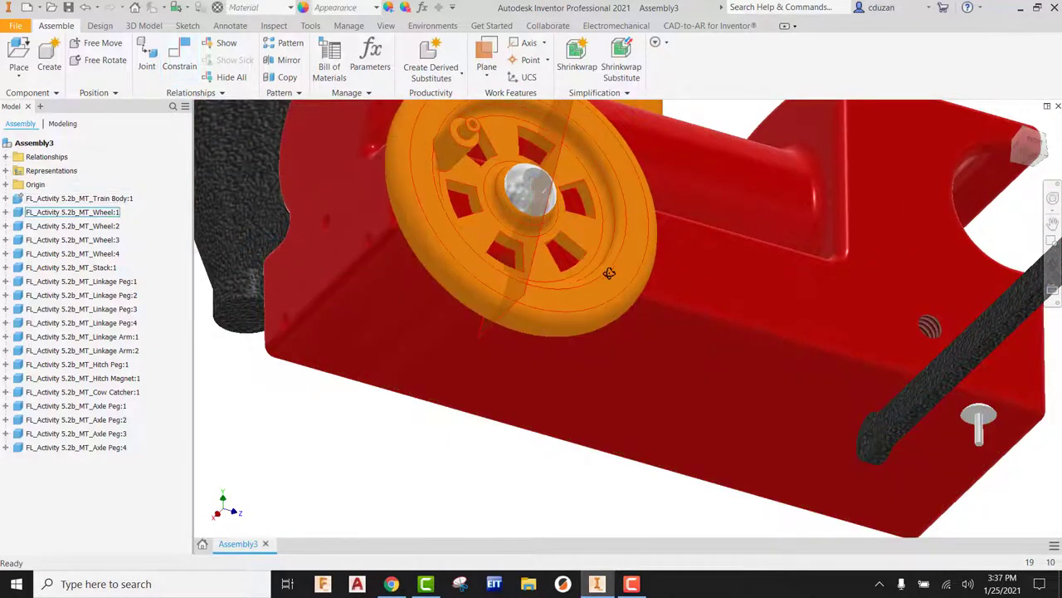
# Step: Check the constrained front axle peg and wheel from the side, selecting Axle Peg:1 to test its rotation
pyautogui.keyDown('shift'); pyautogui.moveTo(581, 315); pyautogui.dragTo(611, 292, button='middle'); pyautogui.keyUp('shift')
pyautogui.scroll(-3, 612, 279)
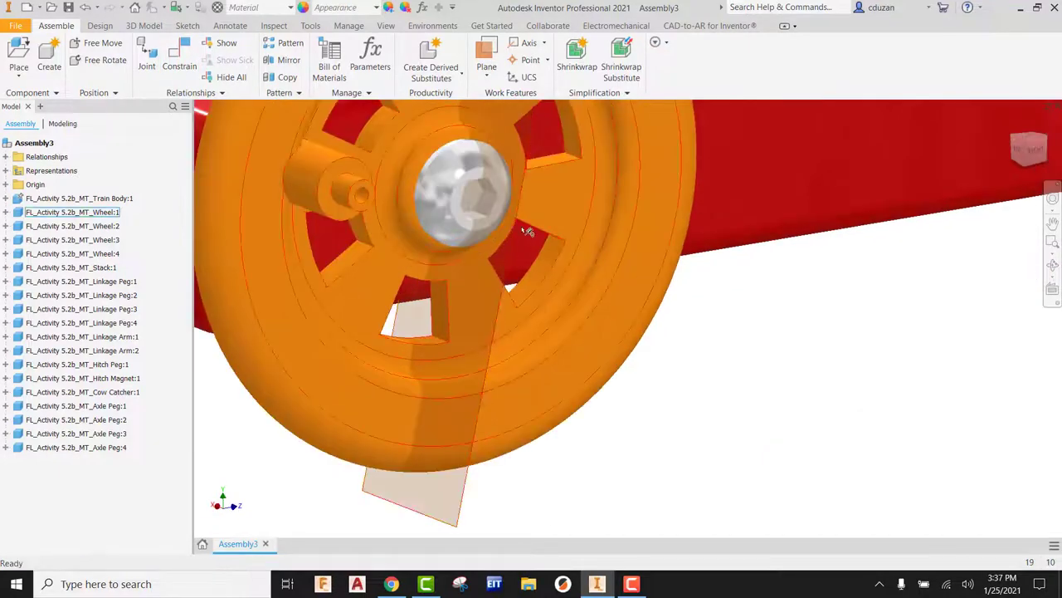
pyautogui.click(454, 176)
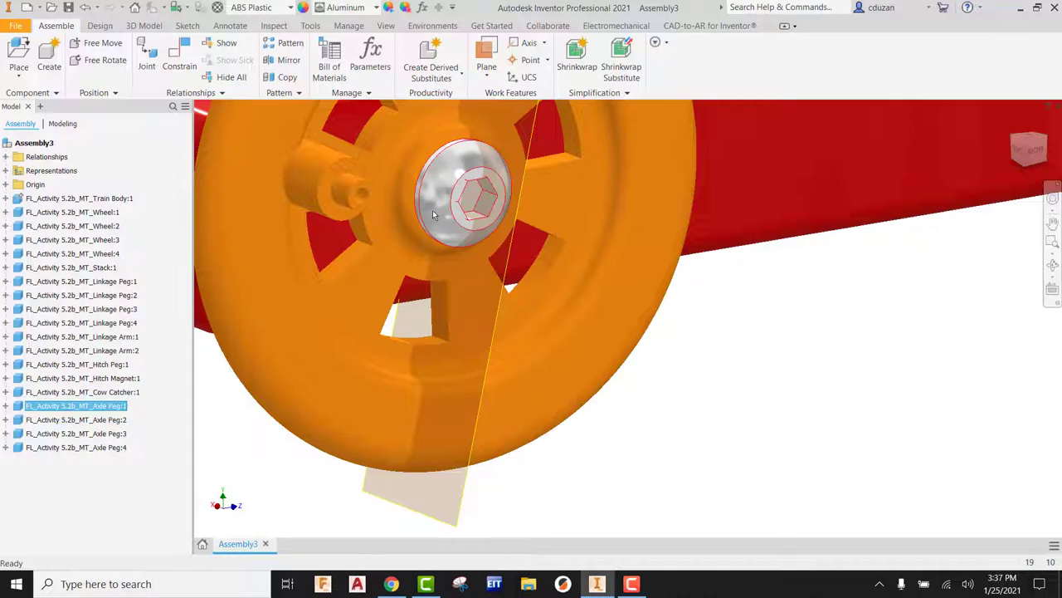
pyautogui.scroll(5, 492, 240)
pyautogui.keyDown('shift'); pyautogui.moveTo(496, 245); pyautogui.dragTo(591, 327, button='middle'); pyautogui.keyUp('shift')
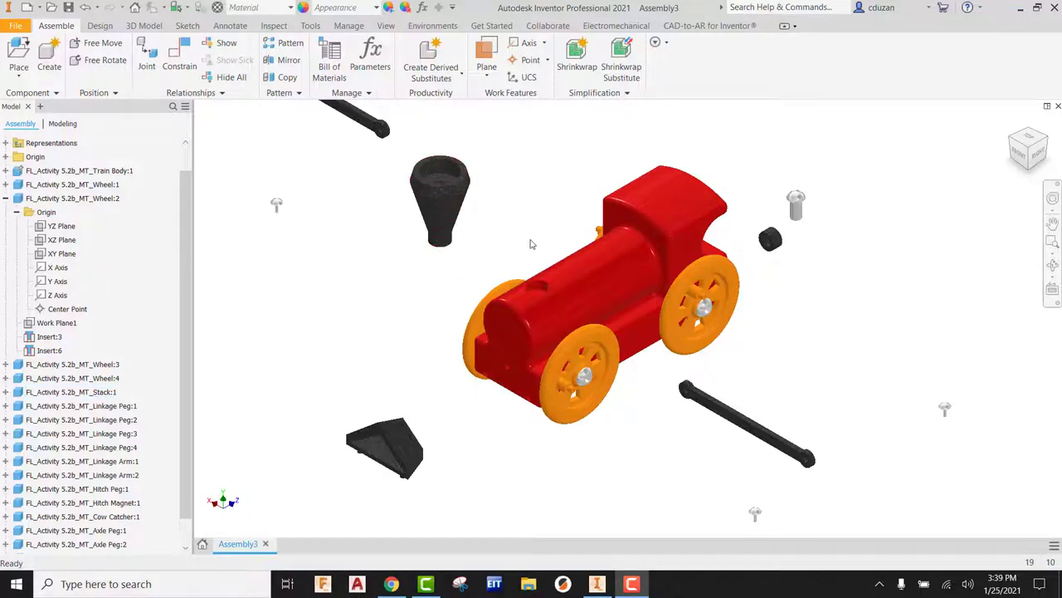
# Step: Insert the stack's bottom circular edge into the round hole on top of the boiler, opposed with 0.000 in offset
pyautogui.scroll(-5, 531, 242)
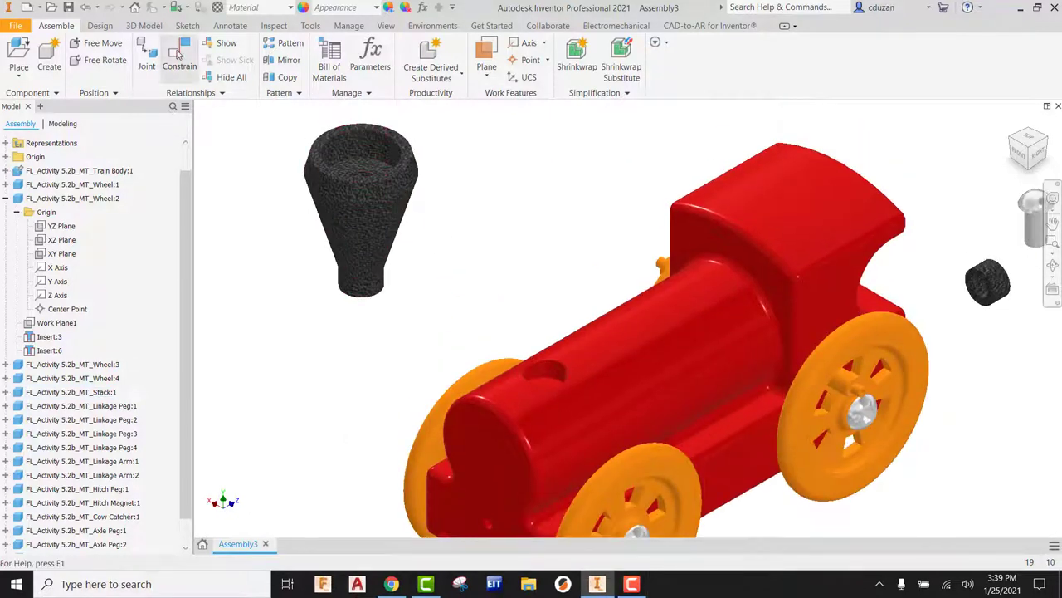
pyautogui.click(178, 54)
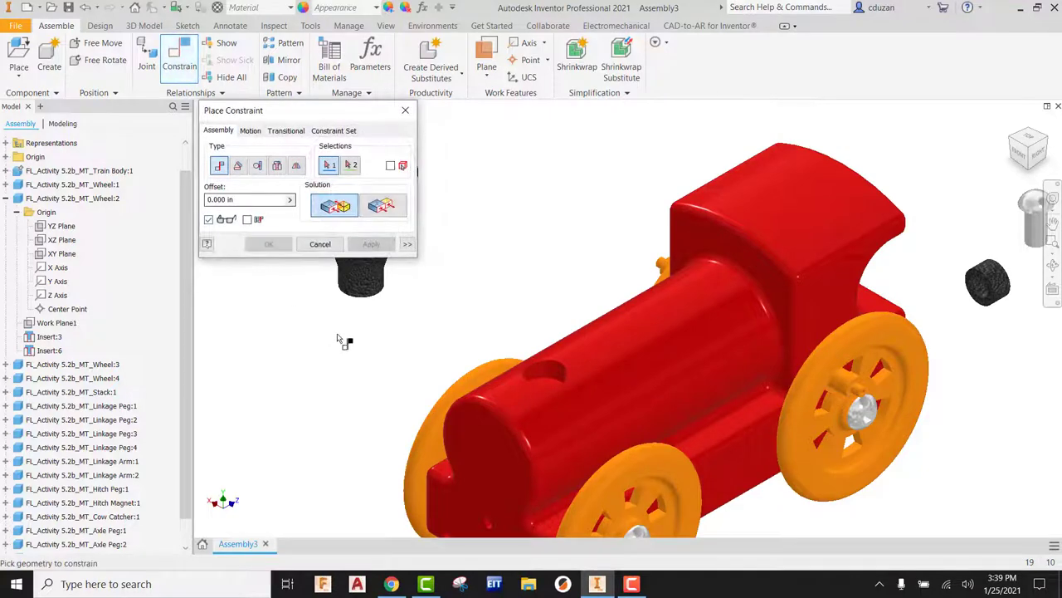
pyautogui.click(277, 165)
pyautogui.moveTo(467, 310); pyautogui.dragTo(495, 352, button='middle')
pyautogui.scroll(-5, 451, 368)
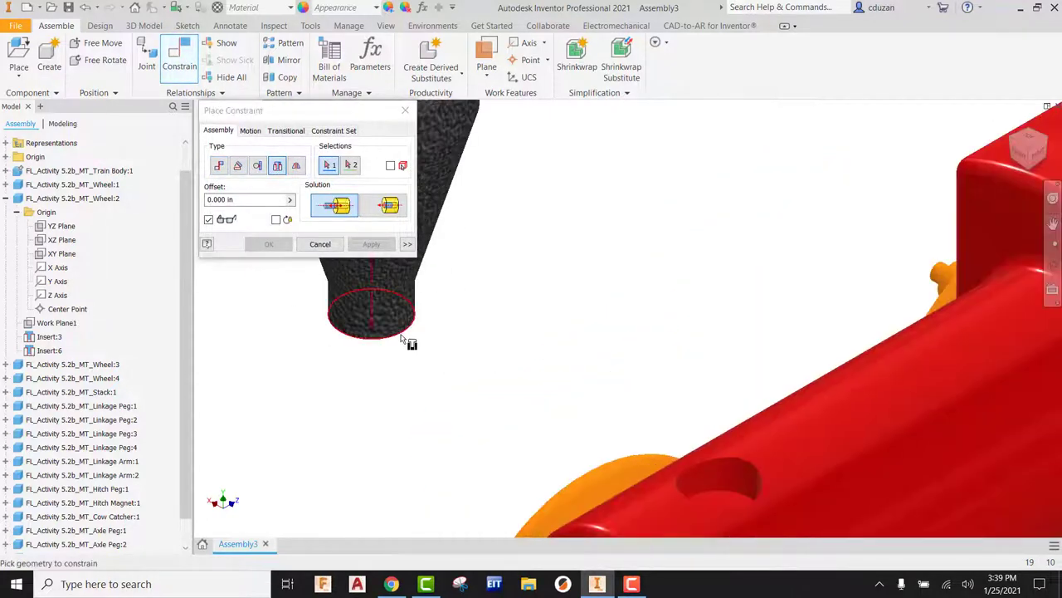
pyautogui.click(408, 344)
pyautogui.scroll(6, 432, 336)
pyautogui.scroll(-5, 548, 386)
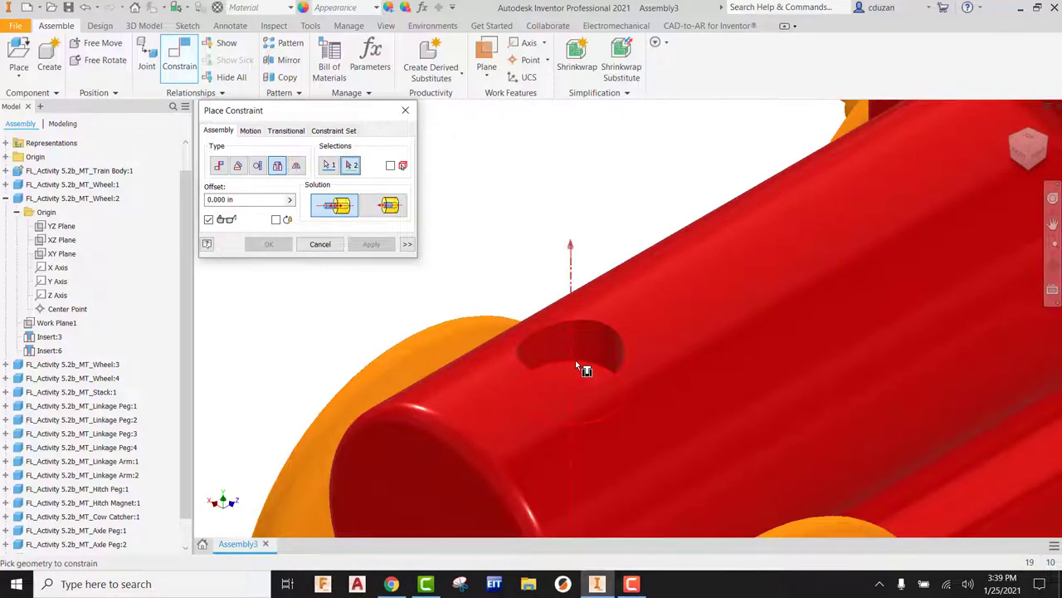
pyautogui.click(575, 363)
pyautogui.click(371, 244)
pyautogui.scroll(5, 562, 249)
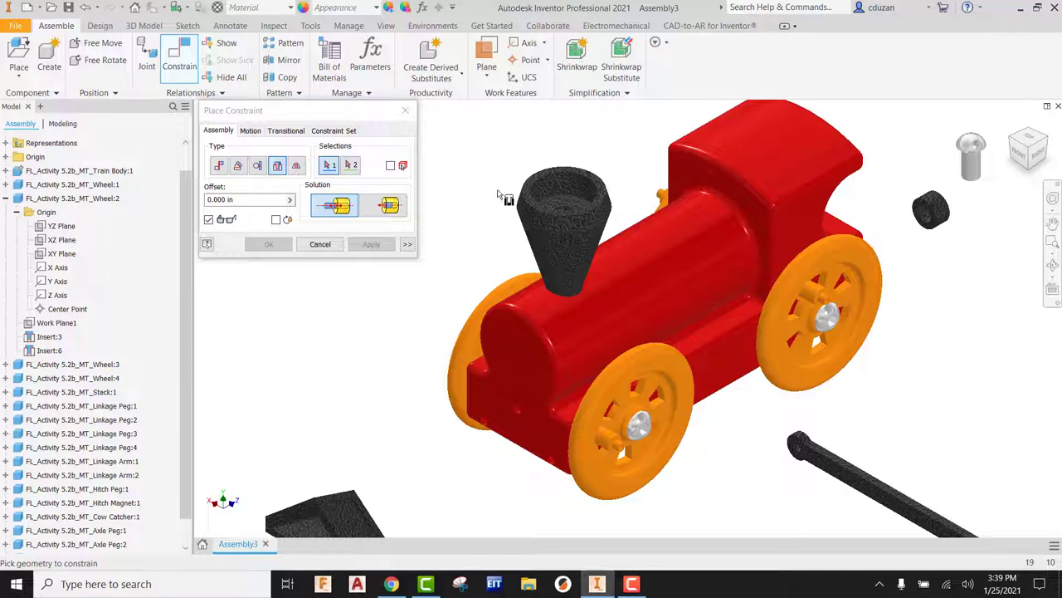
# Step: Insert the hitch peg into the hitch magnet by mating the edge under its head to the magnet's center hole, with 0.000 in offset
pyautogui.scroll(4, 498, 203)
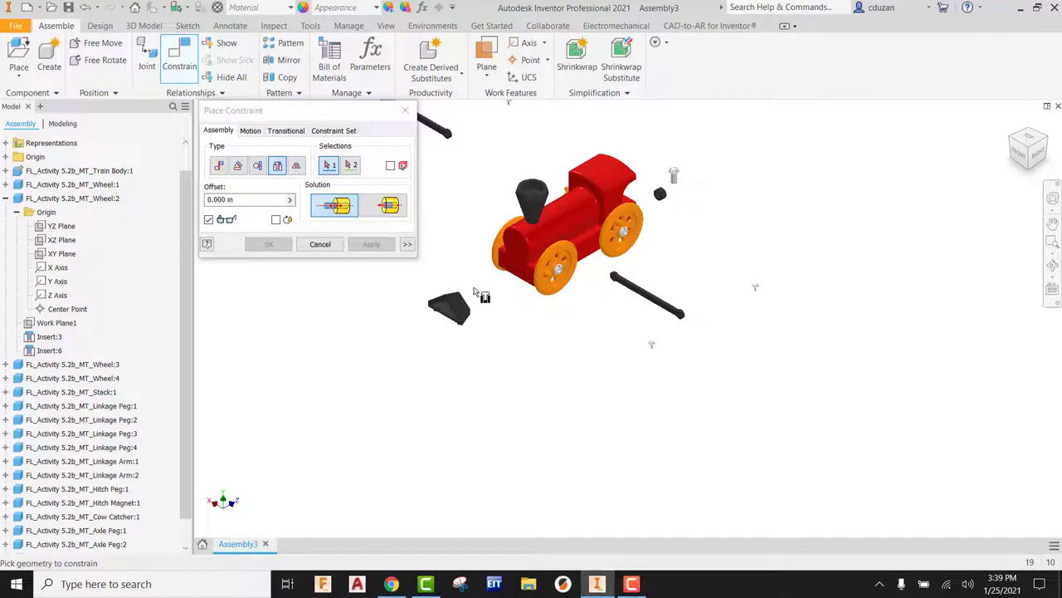
pyautogui.scroll(-5, 671, 194)
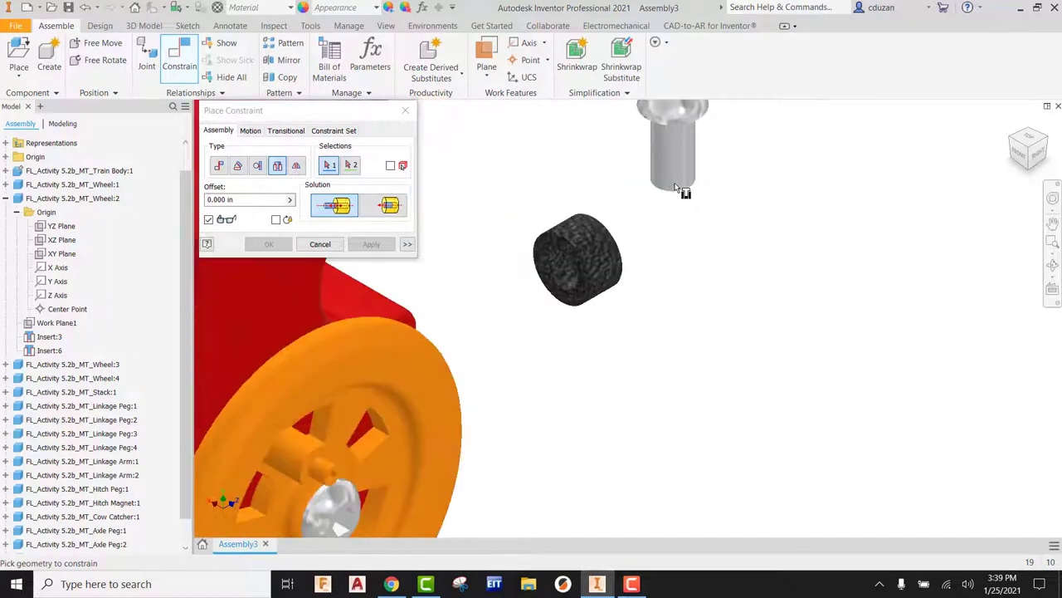
pyautogui.moveTo(671, 194); pyautogui.dragTo(580, 353, button='middle')
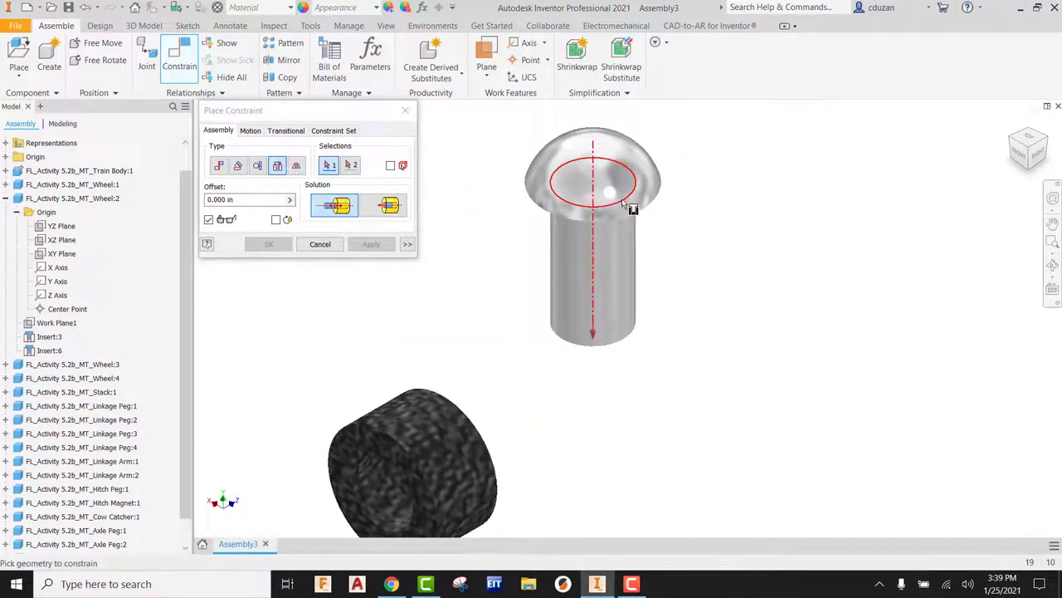
pyautogui.click(622, 199)
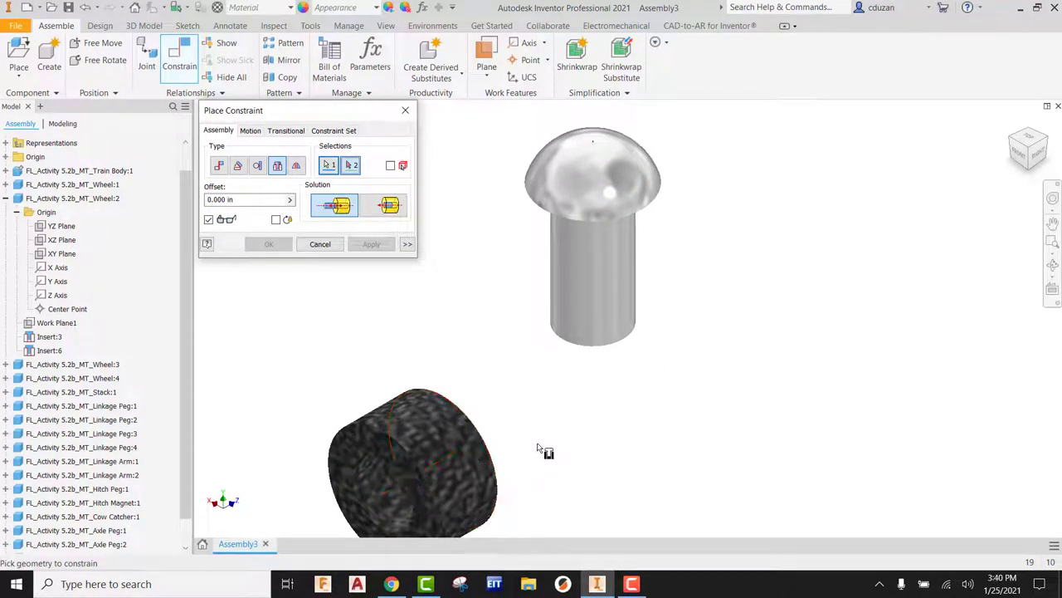
pyautogui.scroll(5, 543, 453)
pyautogui.keyDown('shift'); pyautogui.moveTo(543, 453); pyautogui.dragTo(595, 446, button='middle'); pyautogui.keyUp('shift')
pyautogui.scroll(-5, 346, 395)
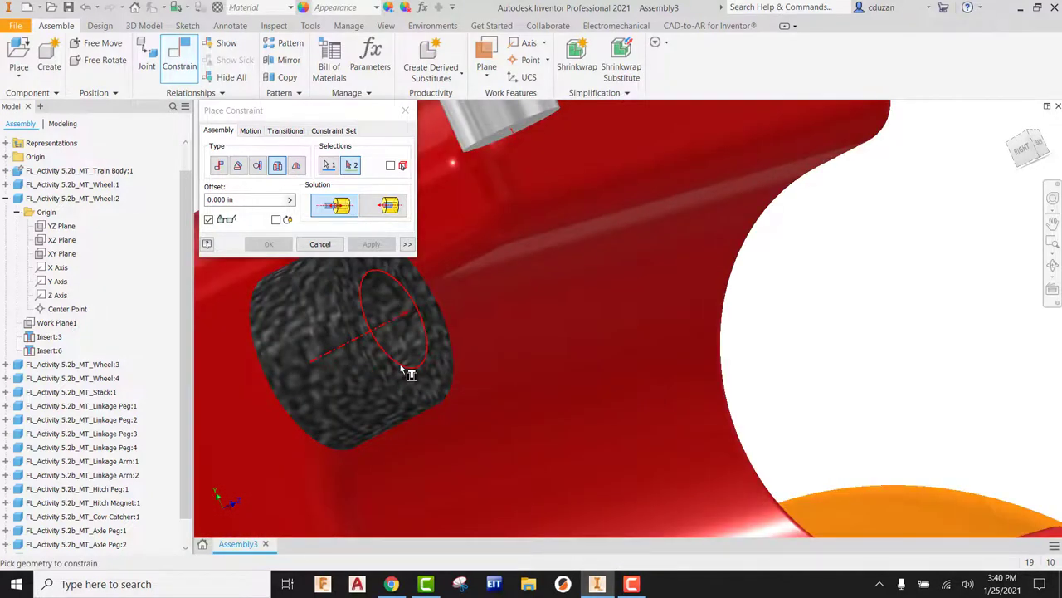
pyautogui.click(390, 379)
pyautogui.click(371, 243)
pyautogui.scroll(5, 538, 278)
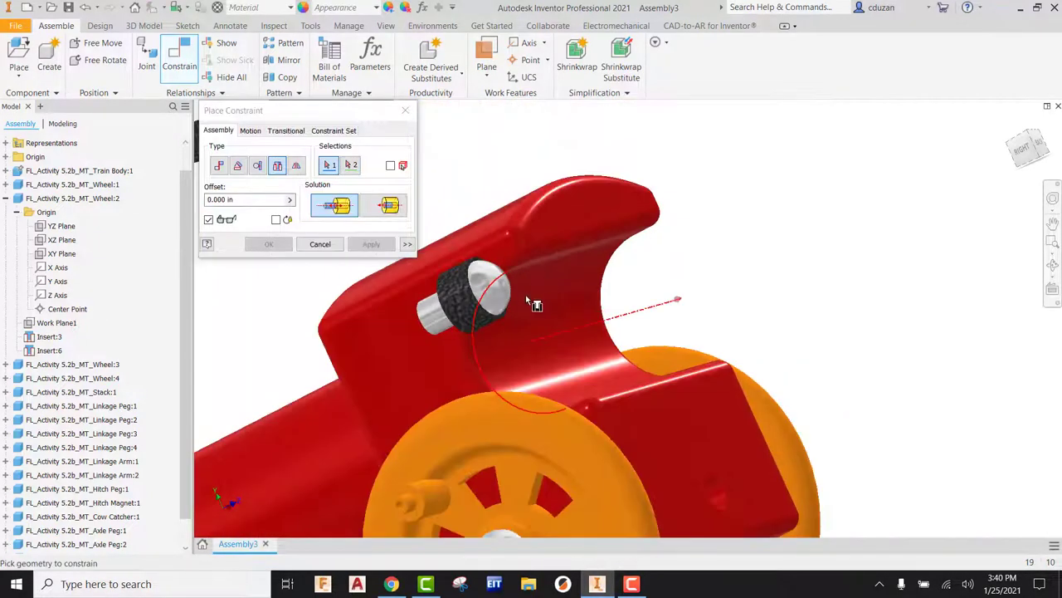
# Step: Insert the hitch magnet and its peg into the hole at the rear of the train body, opposed with 0.000 in offset
pyautogui.scroll(-3, 609, 299)
pyautogui.keyDown('shift'); pyautogui.moveTo(609, 298); pyautogui.dragTo(771, 365, button='middle'); pyautogui.keyUp('shift')
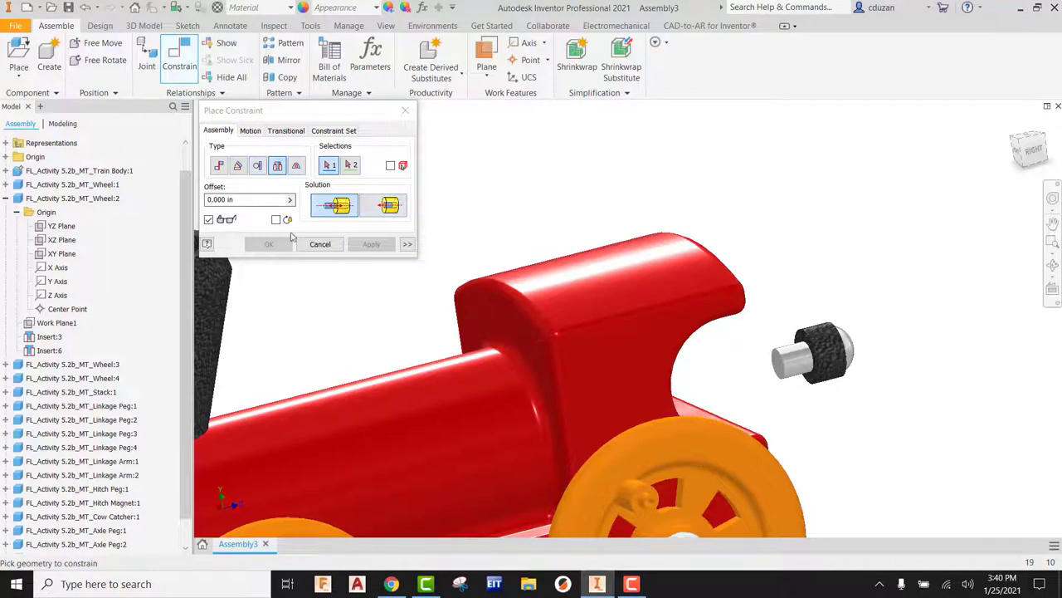
pyautogui.scroll(-3, 821, 361)
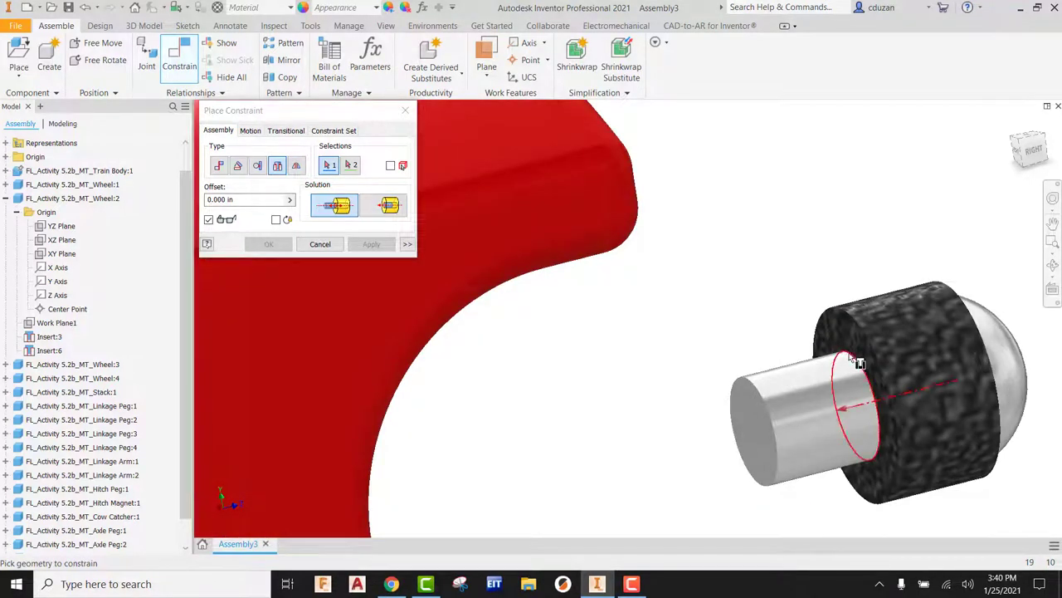
pyautogui.click(859, 363)
pyautogui.scroll(3, 859, 362)
pyautogui.keyDown('shift'); pyautogui.moveTo(752, 370); pyautogui.dragTo(628, 415, button='middle'); pyautogui.keyUp('shift')
pyautogui.click(632, 413)
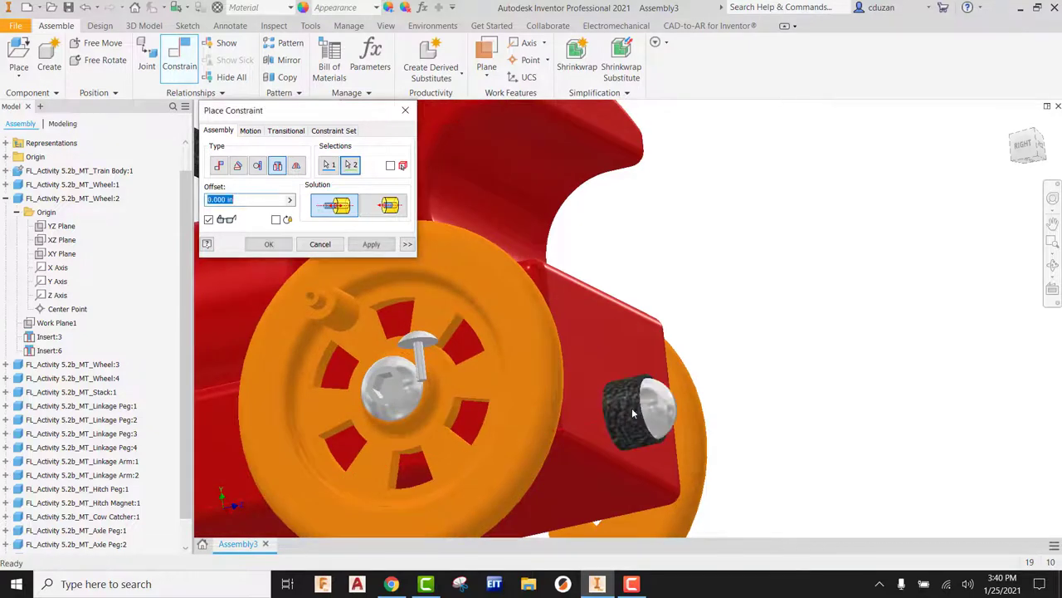
pyautogui.click(372, 244)
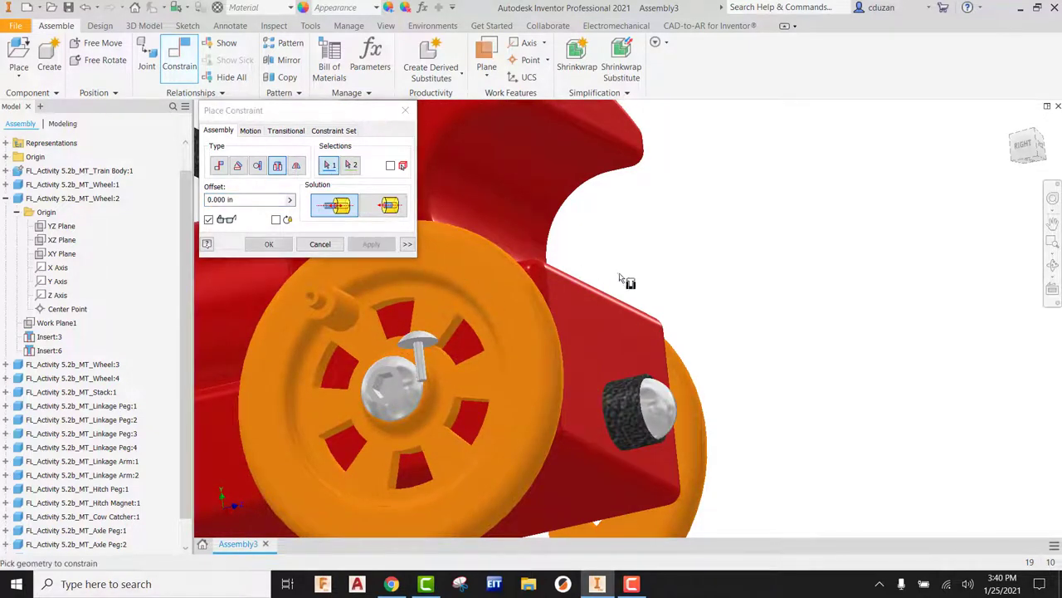
pyautogui.scroll(-3, 847, 364)
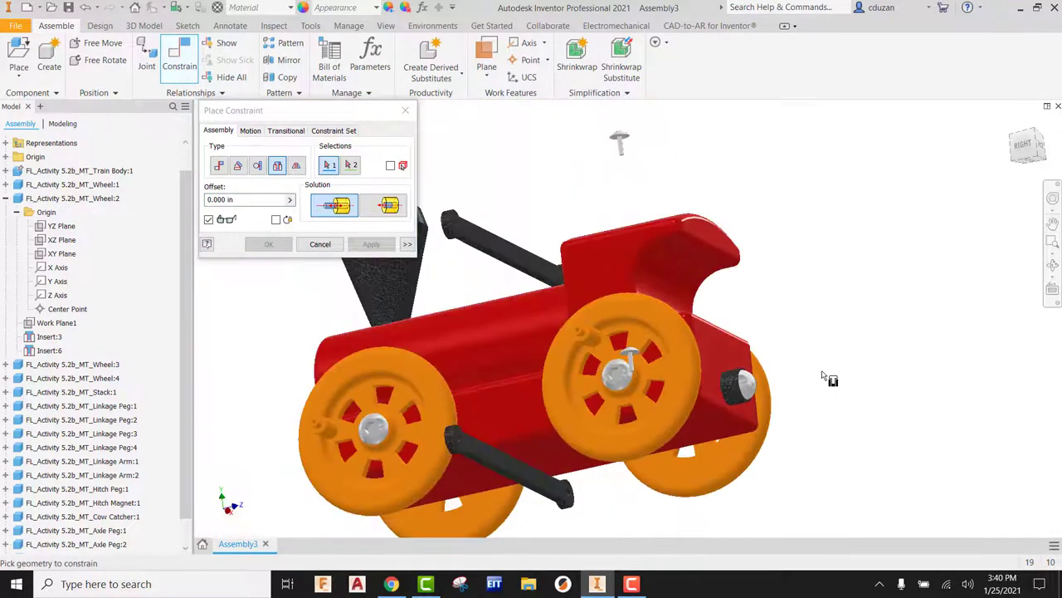
# Step: Close the constraint dialog and free-rotate the cow catcher so its peg side turns toward the front of the train body
pyautogui.keyDown('shift'); pyautogui.moveTo(751, 379); pyautogui.dragTo(597, 419, button='middle'); pyautogui.keyUp('shift')
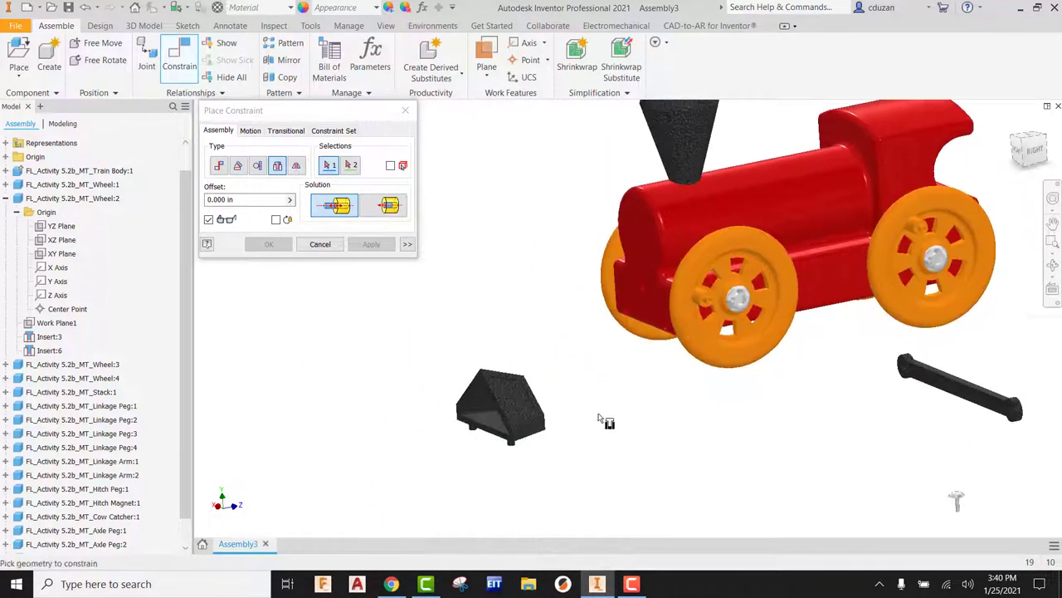
pyautogui.click(321, 244)
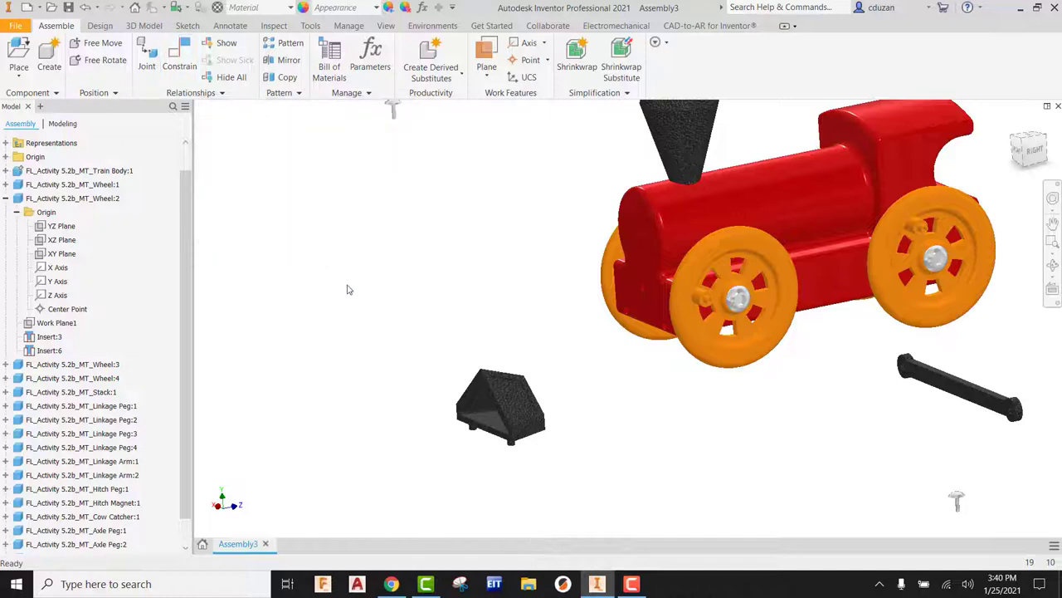
pyautogui.click(496, 385)
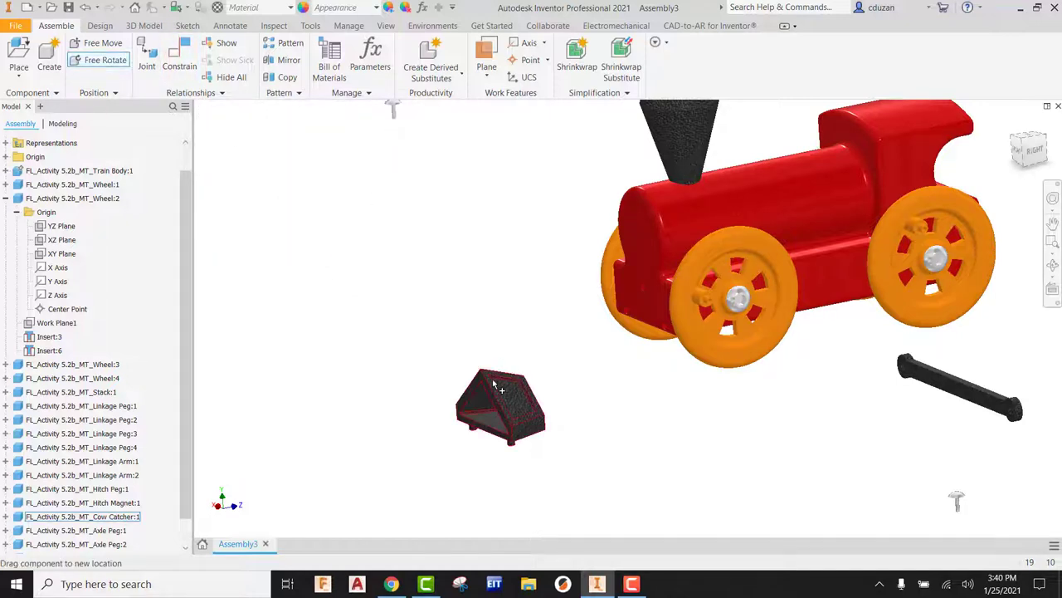
pyautogui.moveTo(496, 384); pyautogui.dragTo(534, 391)
pyautogui.rightClick(534, 392)
pyautogui.click(621, 405)
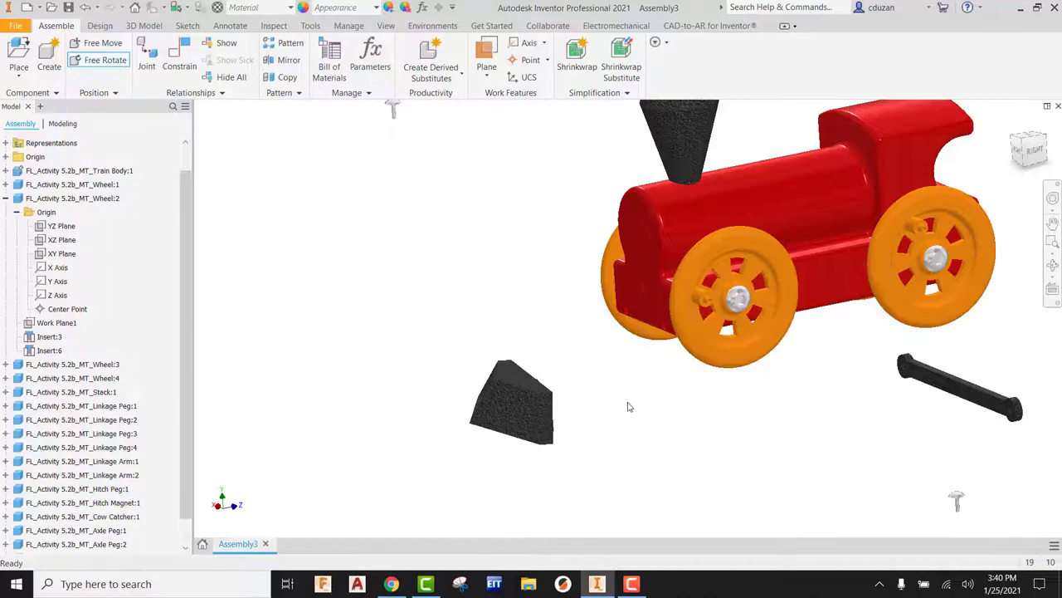
# Step: Insert the base edge of one cow catcher peg into its matching hole in the train body's front face, opposed with 0.000 in offset
pyautogui.keyDown('shift'); pyautogui.moveTo(598, 402); pyautogui.dragTo(539, 364, button='middle'); pyautogui.keyUp('shift')
pyautogui.scroll(5, 540, 364)
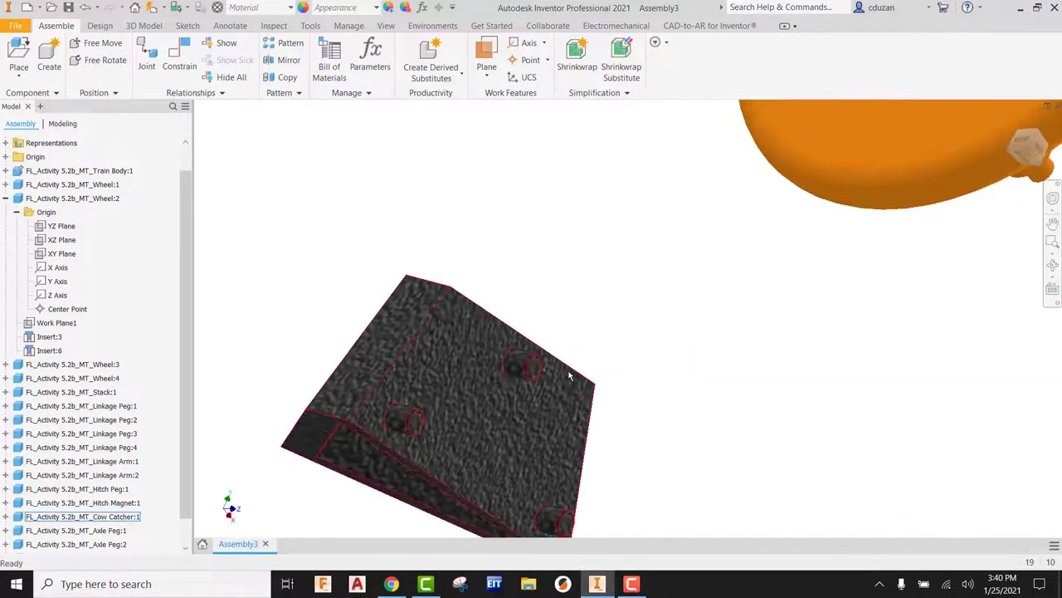
pyautogui.click(190, 69)
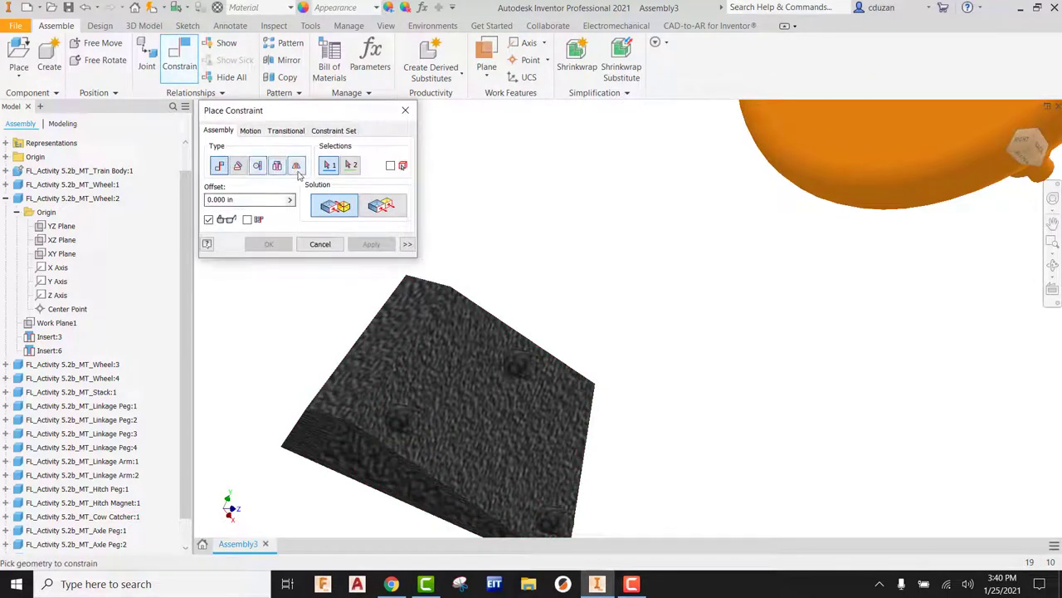
pyautogui.click(277, 165)
pyautogui.scroll(3, 510, 372)
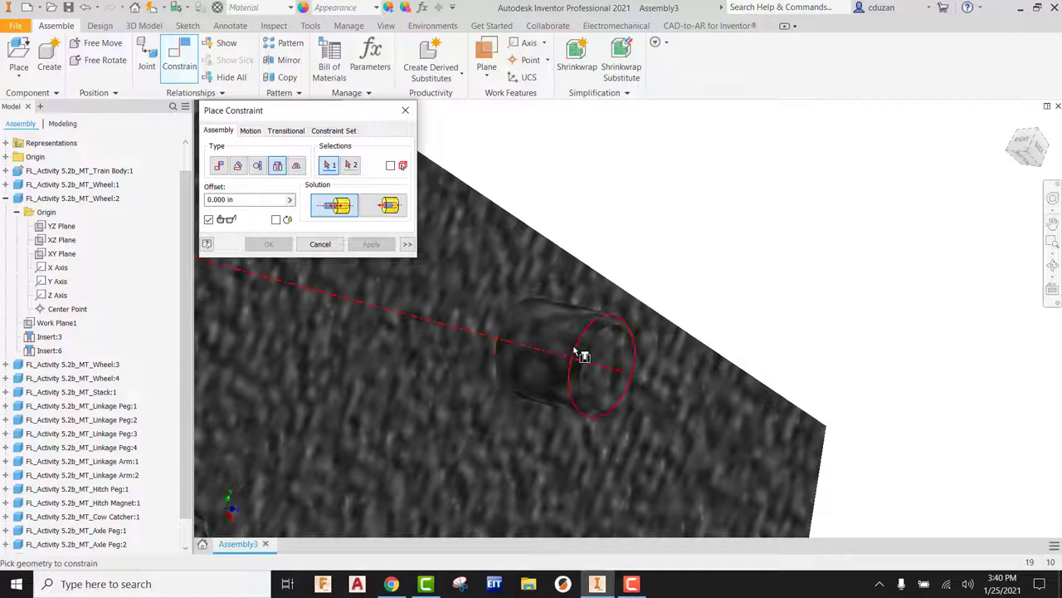
pyautogui.click(507, 350)
pyautogui.scroll(-5, 531, 354)
pyautogui.keyDown('shift'); pyautogui.moveTo(543, 355); pyautogui.dragTo(652, 363, button='middle'); pyautogui.keyUp('shift')
pyautogui.moveTo(566, 365)
pyautogui.keyDown('shift'); pyautogui.mouseDown(button='middle')
pyautogui.moveTo(573, 370)
pyautogui.moveTo(553, 386)
pyautogui.moveTo(574, 374)
pyautogui.mouseUp(button='middle'); pyautogui.keyUp('shift')
pyautogui.scroll(3, 687, 245)
pyautogui.scroll(2, 687, 246)
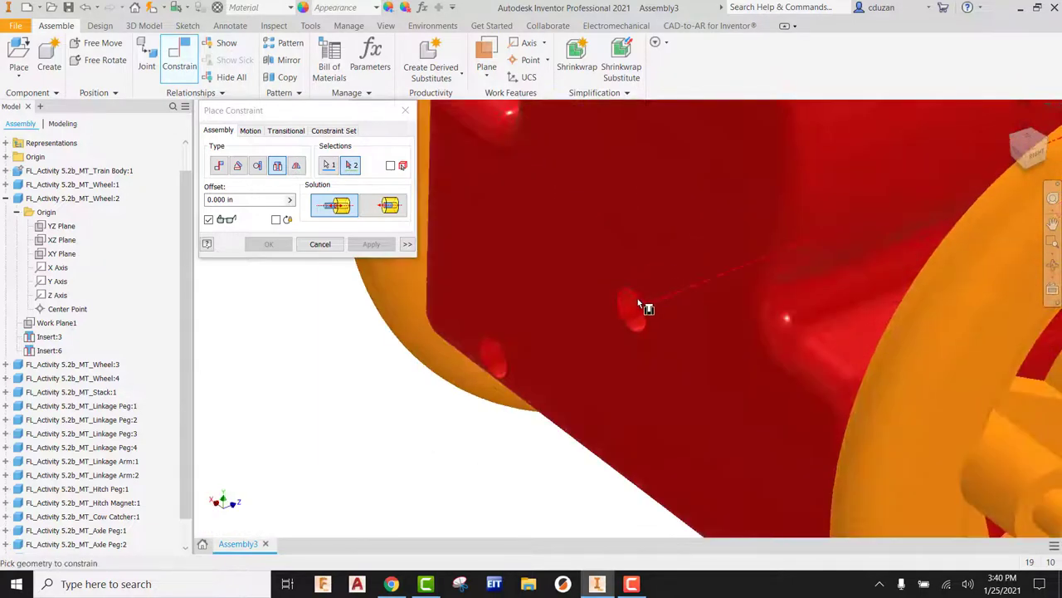
pyautogui.click(633, 297)
pyautogui.click(371, 244)
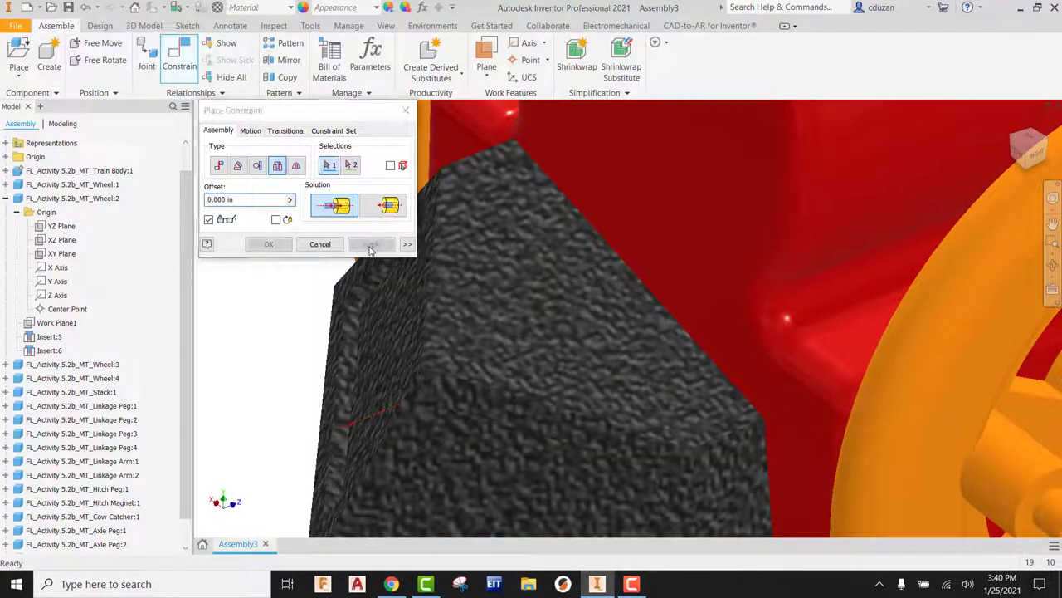
pyautogui.click(321, 244)
# Step: Swing the cow catcher about its inserted peg until another peg and its mounting hole in the train body are accessible
pyautogui.scroll(-5, 469, 273)
pyautogui.keyDown('shift'); pyautogui.moveTo(575, 350); pyautogui.dragTo(526, 254, button='middle'); pyautogui.keyUp('shift')
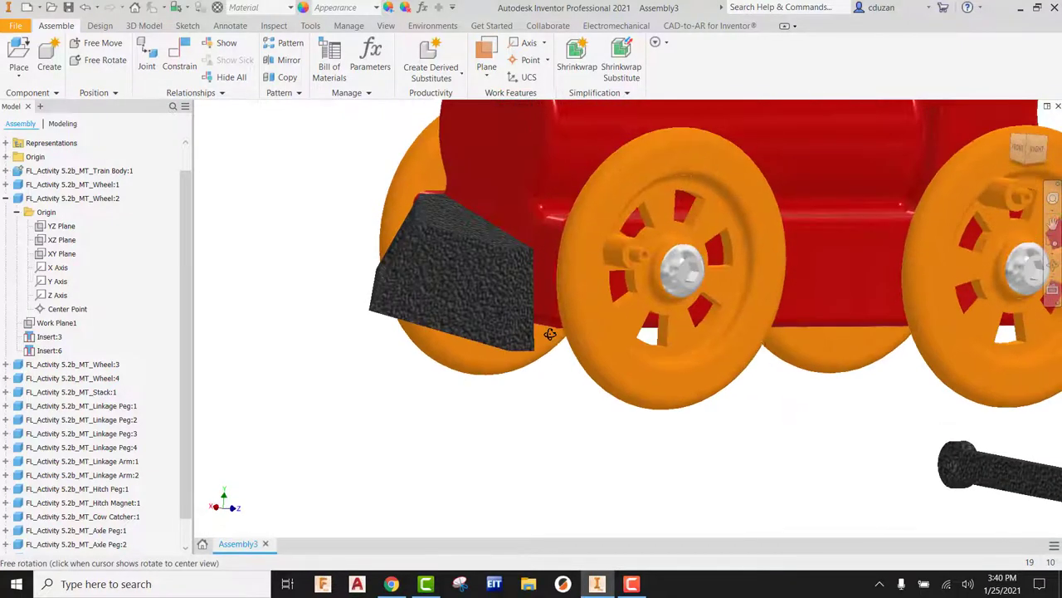
pyautogui.click(502, 264)
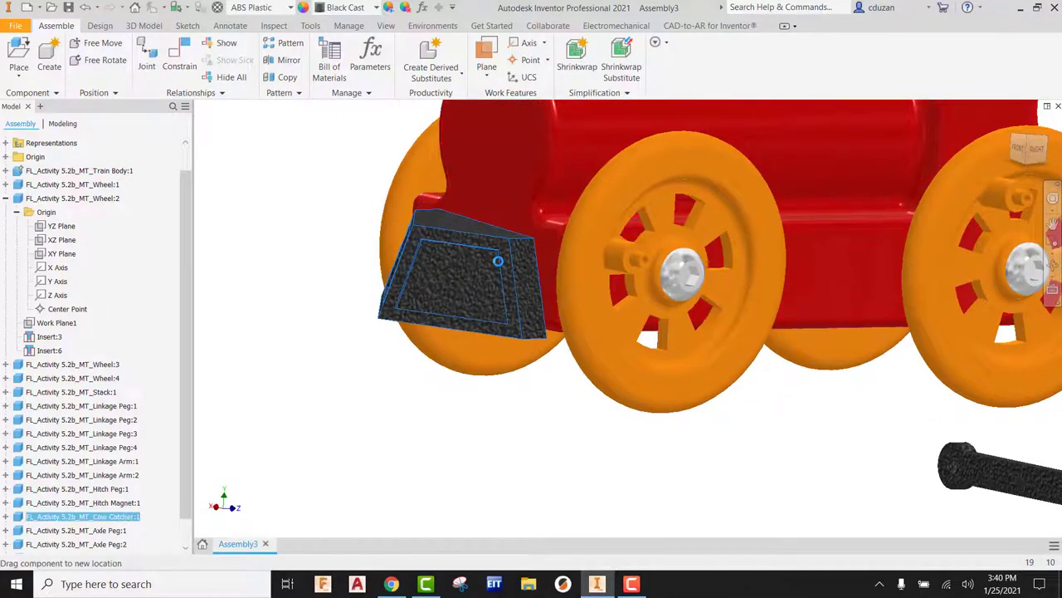
pyautogui.keyDown('shift'); pyautogui.moveTo(589, 351); pyautogui.dragTo(562, 321, button='middle'); pyautogui.keyUp('shift')
pyautogui.scroll(3, 531, 299)
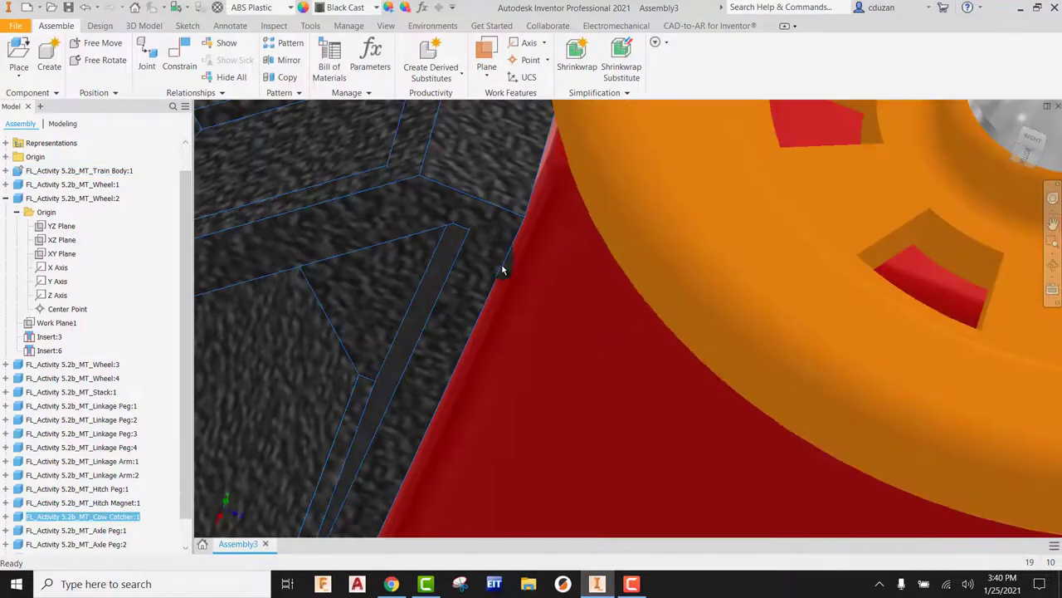
pyautogui.scroll(-4, 531, 282)
pyautogui.keyDown('shift'); pyautogui.moveTo(526, 284); pyautogui.dragTo(515, 268, button='middle'); pyautogui.keyUp('shift')
pyautogui.moveTo(515, 268); pyautogui.dragTo(494, 303)
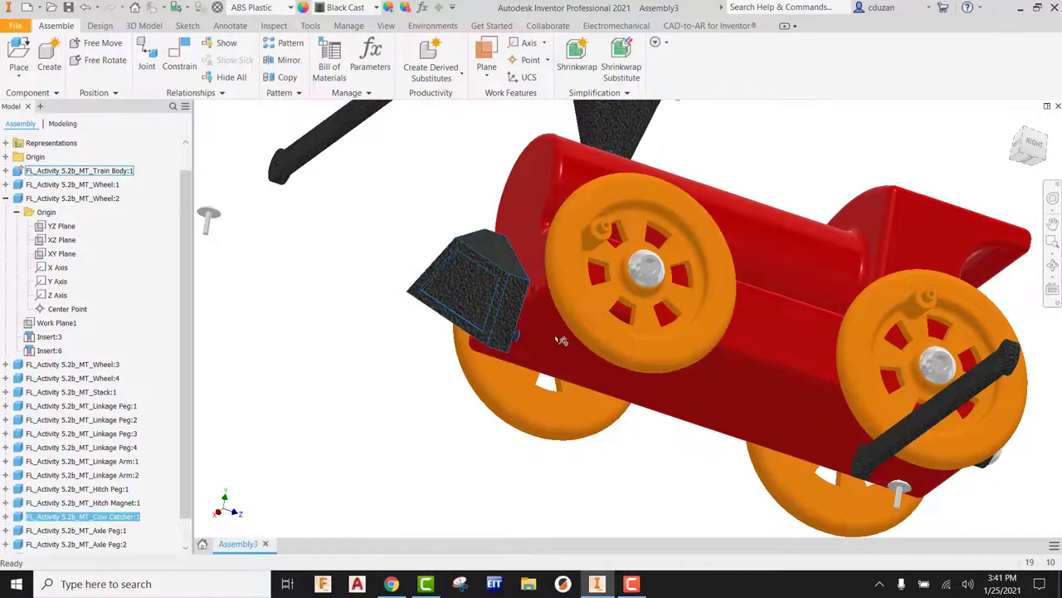
pyautogui.keyDown('shift'); pyautogui.moveTo(556, 325); pyautogui.dragTo(528, 304, button='middle'); pyautogui.keyUp('shift')
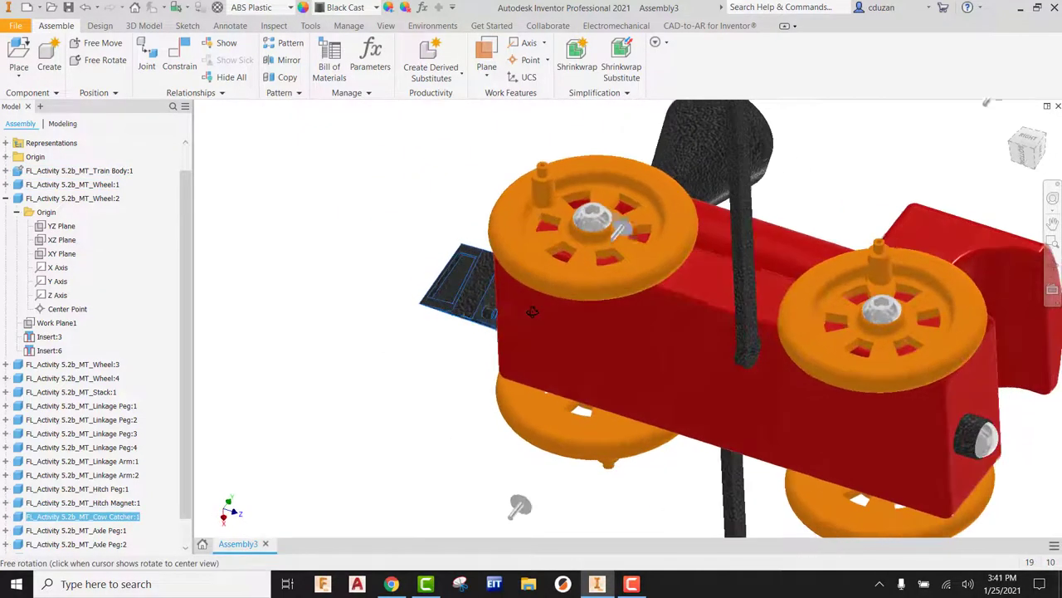
pyautogui.scroll(-5, 478, 308)
pyautogui.scroll(6, 531, 314)
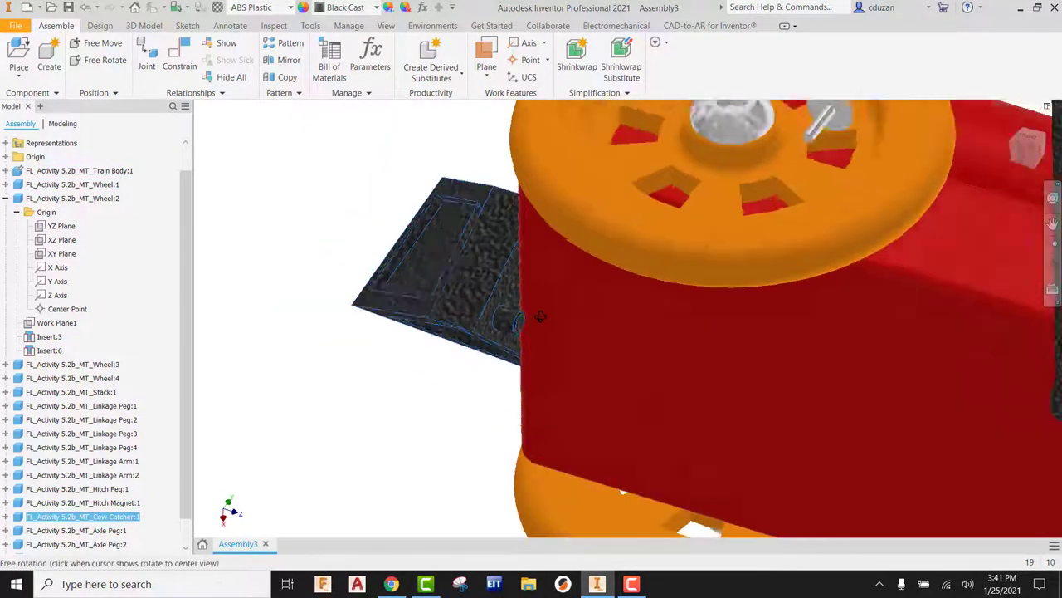
pyautogui.scroll(-6, 603, 321)
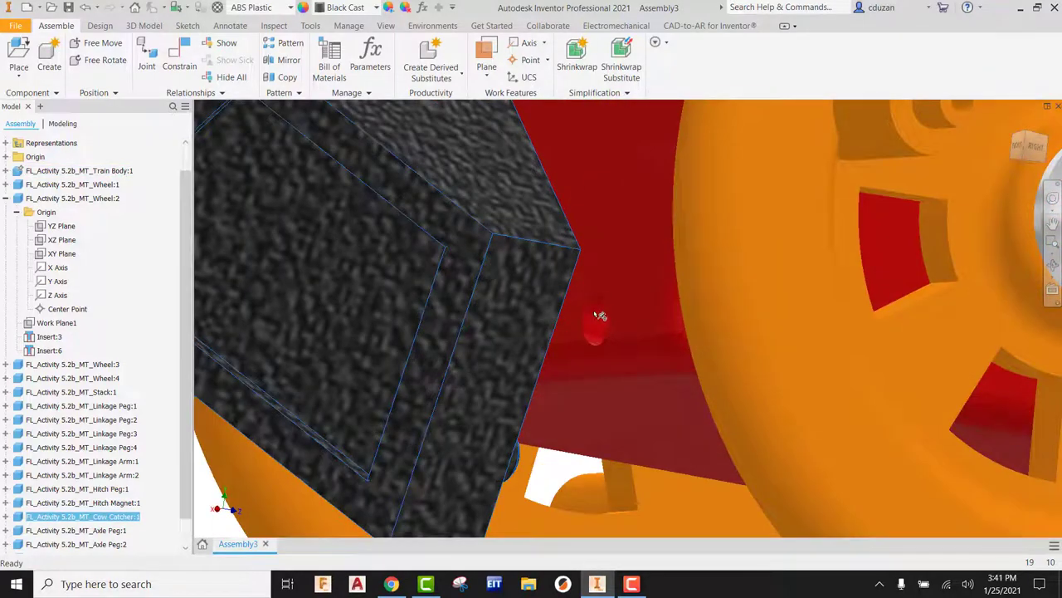
# Step: Insert a second cow catcher peg into the exposed hole in the train body's front face, opposed with 0.000 in offset
pyautogui.click(179, 61)
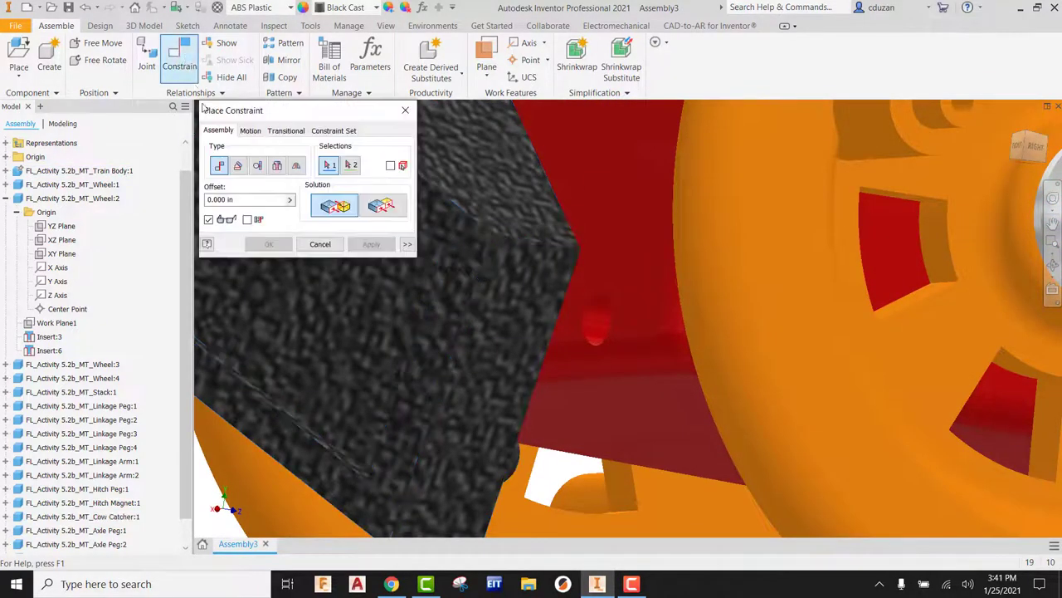
pyautogui.click(278, 165)
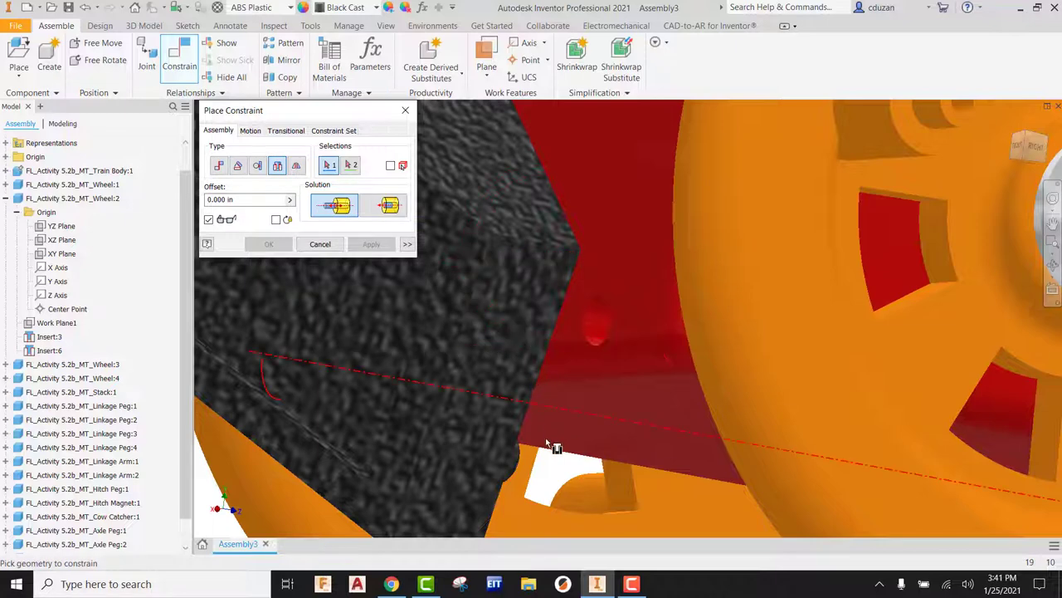
pyautogui.keyDown('shift'); pyautogui.moveTo(555, 445); pyautogui.dragTo(490, 397, button='middle'); pyautogui.keyUp('shift')
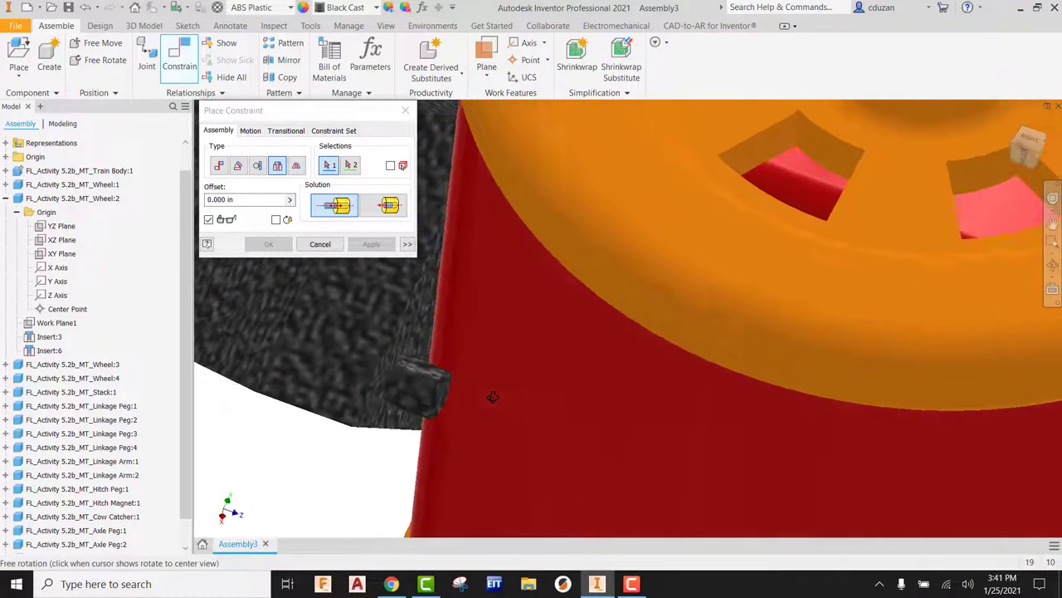
pyautogui.click(397, 372)
pyautogui.keyDown('shift'); pyautogui.moveTo(460, 344); pyautogui.dragTo(521, 359, button='middle'); pyautogui.keyUp('shift')
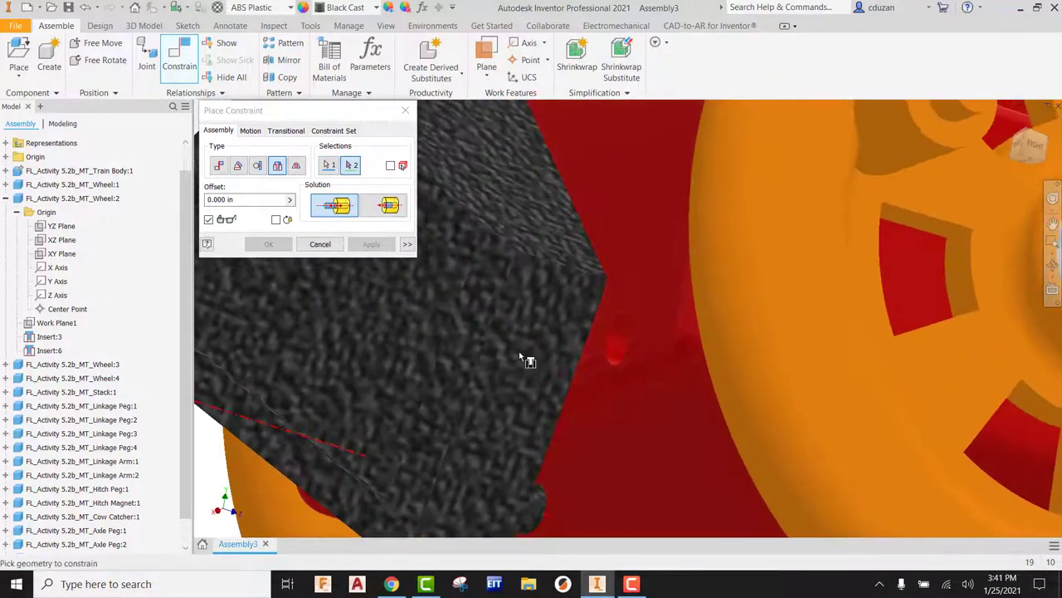
pyautogui.click(620, 323)
pyautogui.click(371, 244)
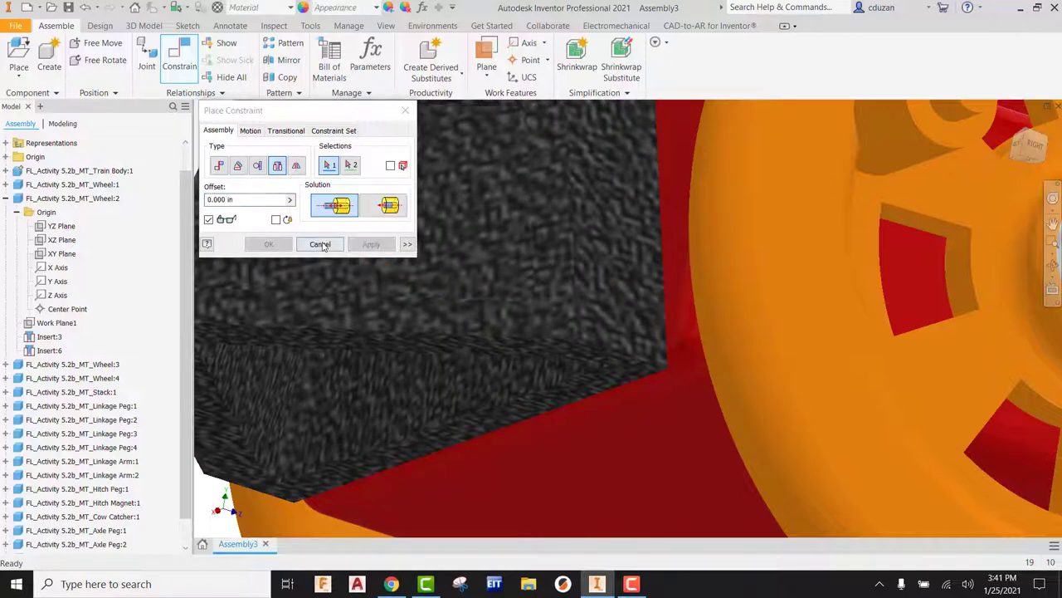
pyautogui.click(322, 245)
# Step: Insert the hole edge at one end of the nearer linkage arm onto the front wheel's crank pin shoulder, opposed with 0.000 in offset
pyautogui.scroll(-8, 448, 269)
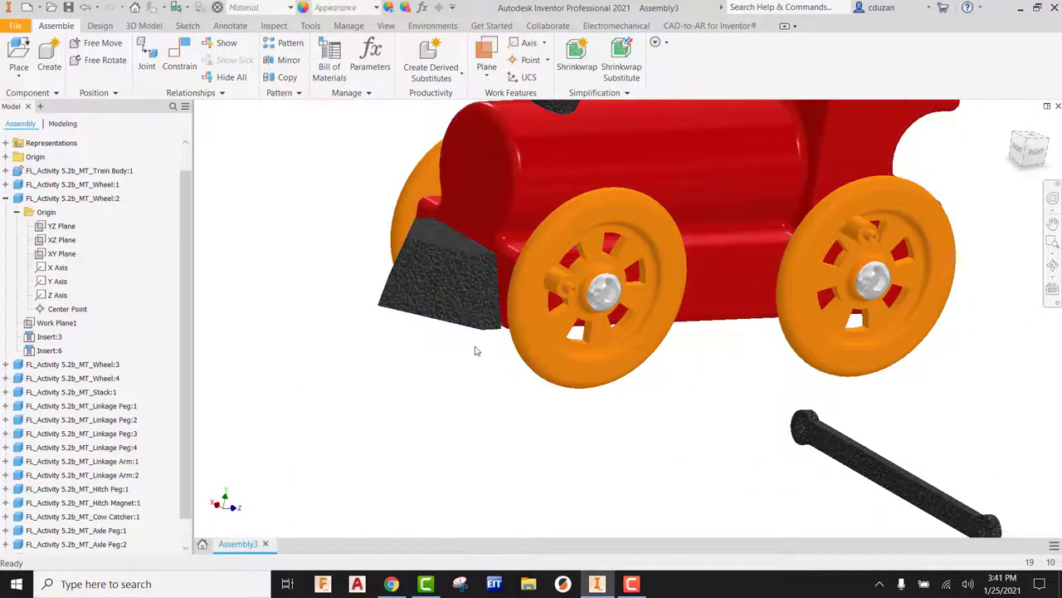
pyautogui.scroll(-5, 491, 343)
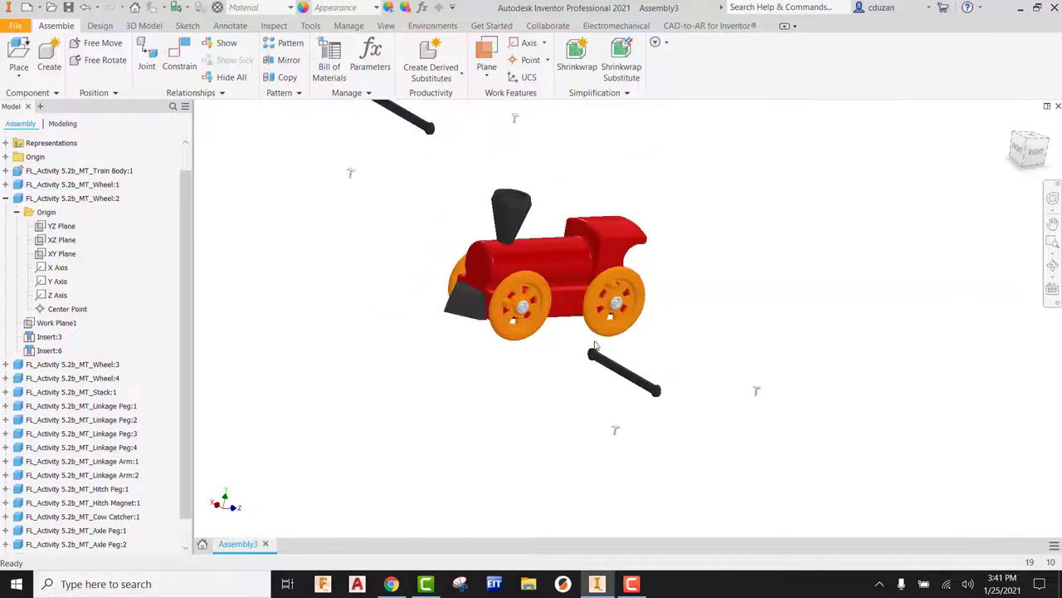
pyautogui.keyDown('shift'); pyautogui.moveTo(550, 336); pyautogui.dragTo(628, 388, button='middle'); pyautogui.keyUp('shift')
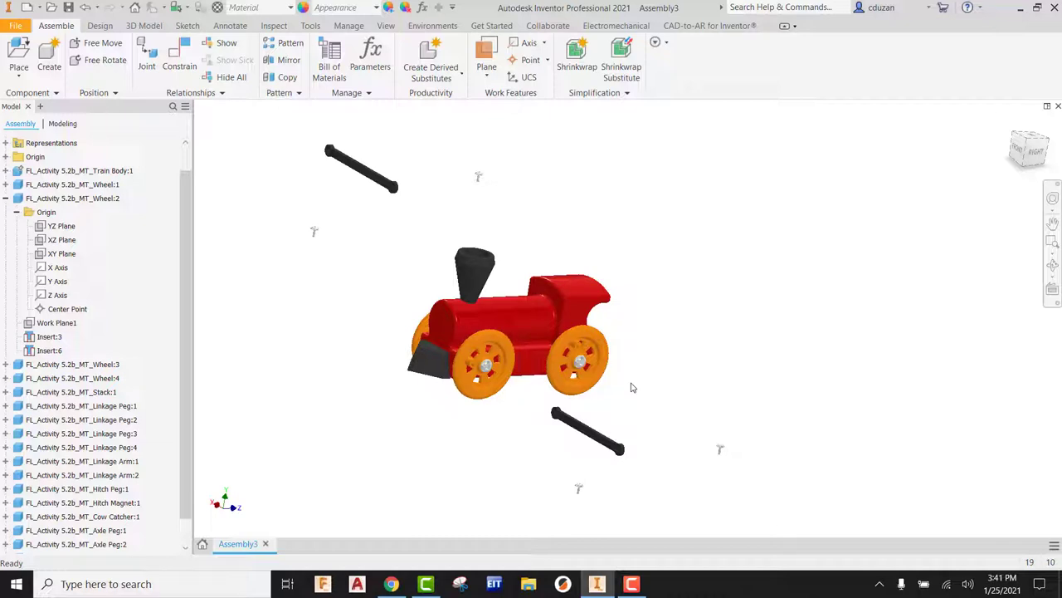
pyautogui.click(177, 60)
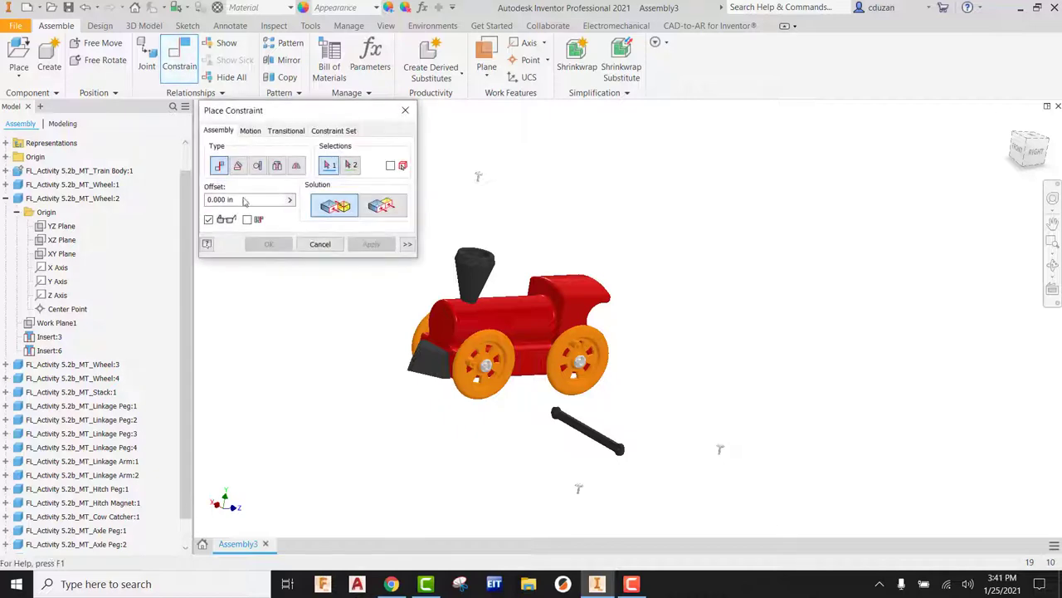
pyautogui.click(277, 165)
pyautogui.scroll(-3, 490, 386)
pyautogui.scroll(-3, 718, 490)
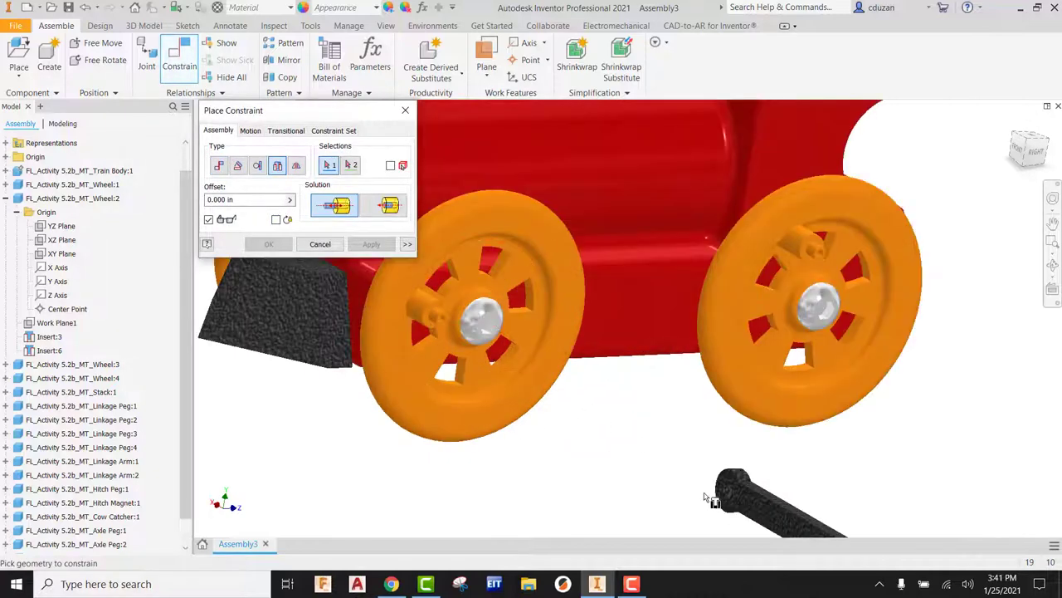
pyautogui.click(729, 459)
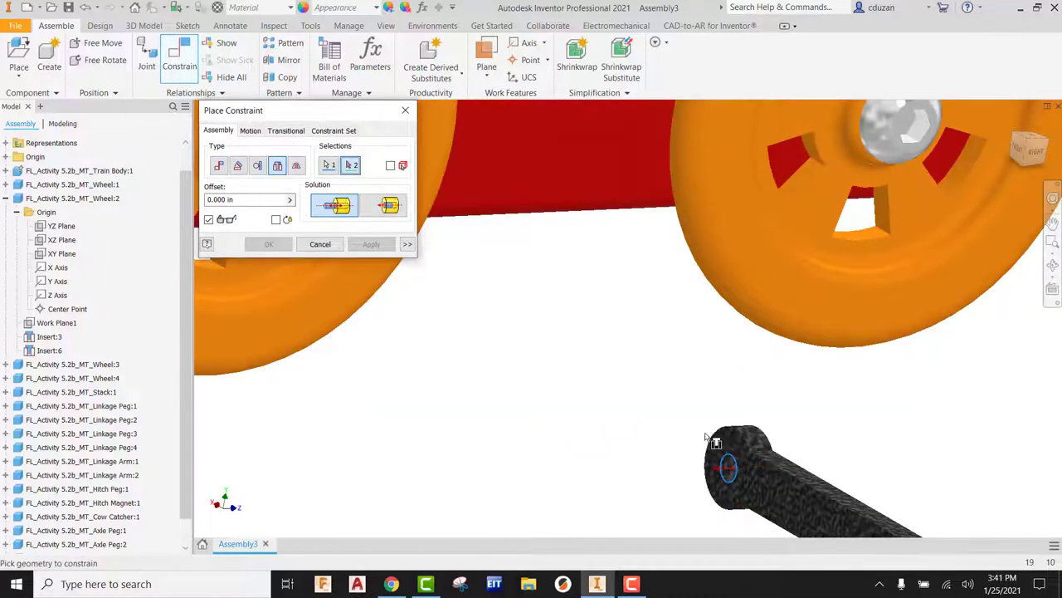
pyautogui.scroll(3, 561, 348)
pyautogui.scroll(-4, 465, 322)
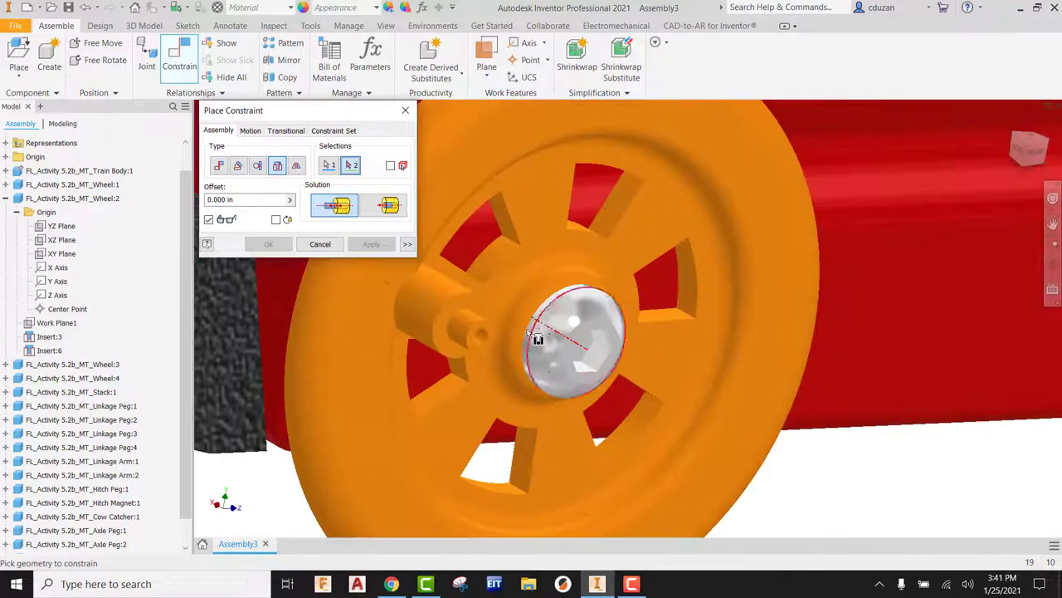
pyautogui.click(459, 319)
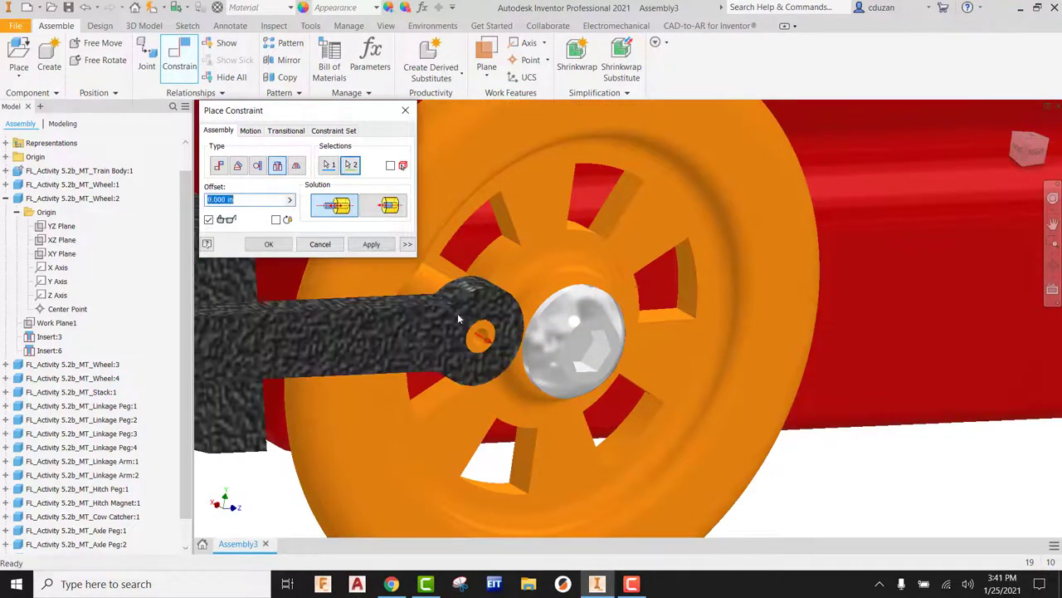
pyautogui.click(371, 243)
# Step: Insert the linkage arm's free end onto the rear wheel's crank pin shoulder, opposed with 0.000 in offset, and close the constraint dialog
pyautogui.scroll(3, 517, 338)
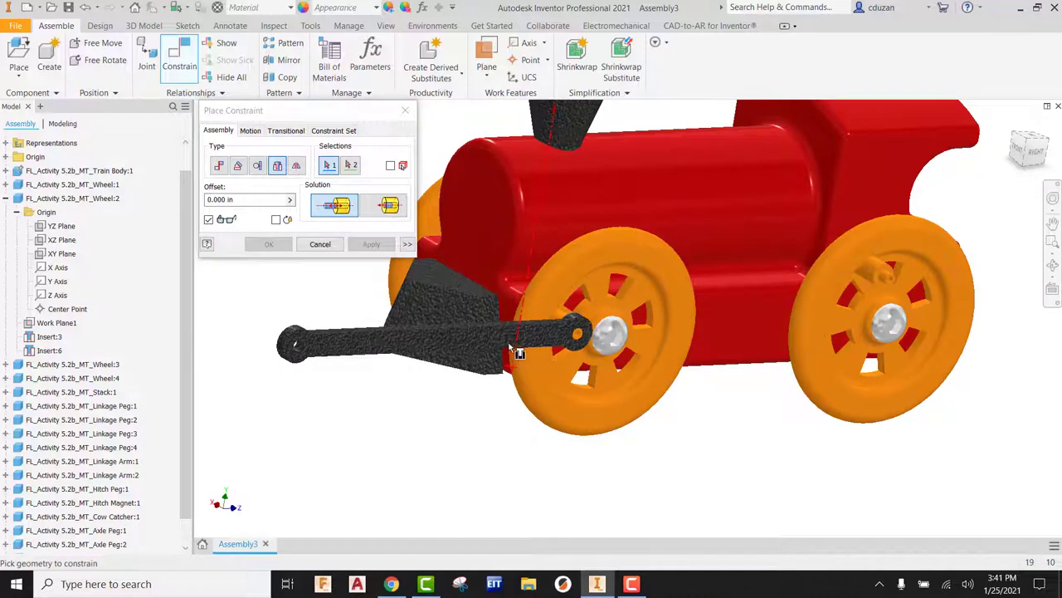
pyautogui.keyDown('shift'); pyautogui.moveTo(517, 350); pyautogui.dragTo(685, 381, button='middle'); pyautogui.keyUp('shift')
pyautogui.scroll(-5, 975, 427)
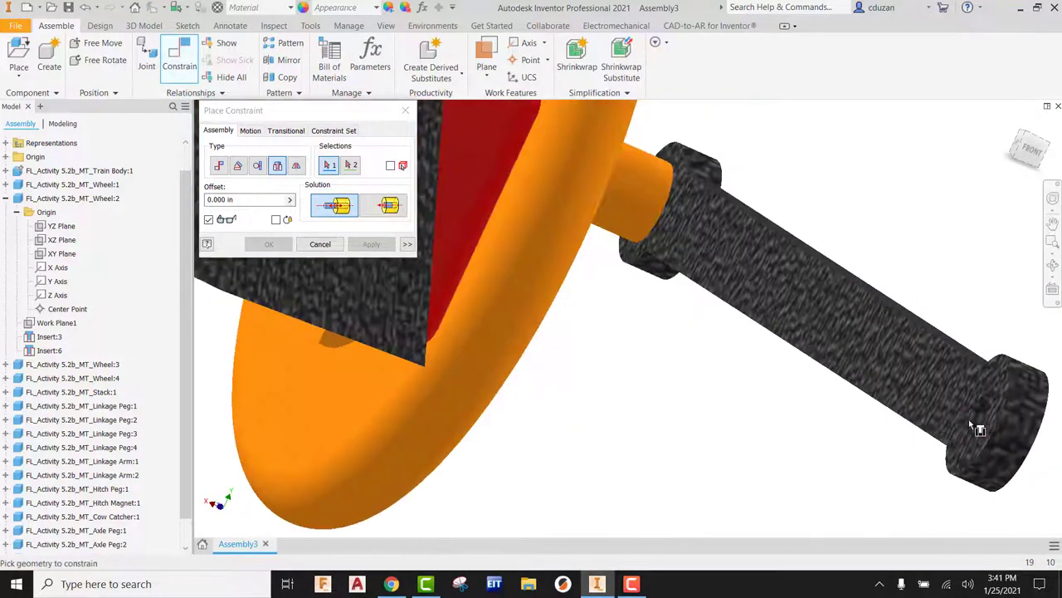
pyautogui.click(975, 407)
pyautogui.scroll(3, 971, 405)
pyautogui.keyDown('shift'); pyautogui.moveTo(842, 387); pyautogui.dragTo(694, 266, button='middle'); pyautogui.keyUp('shift')
pyautogui.scroll(-5, 695, 256)
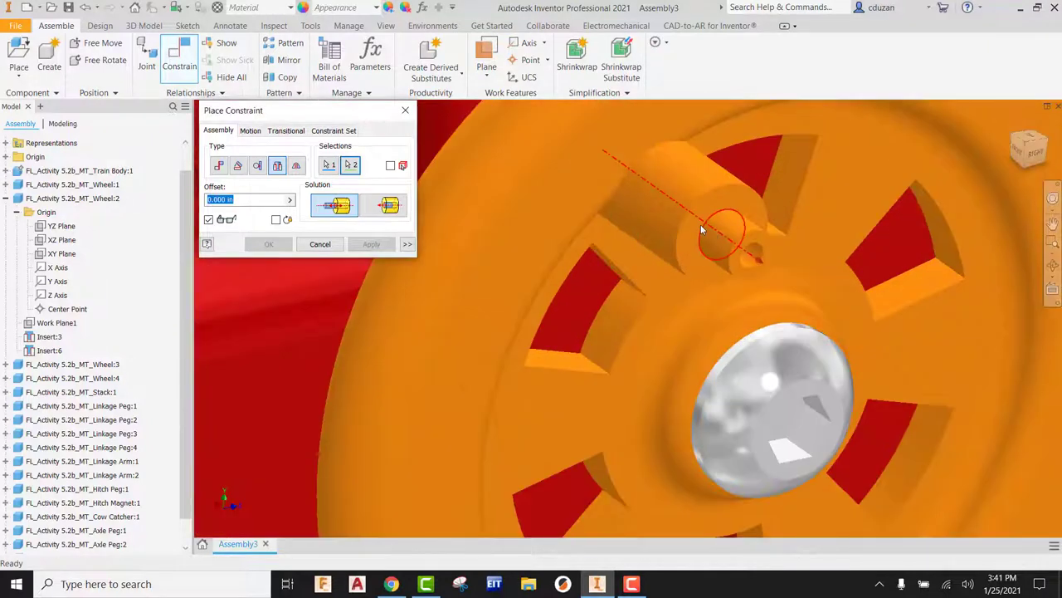
pyautogui.click(701, 224)
pyautogui.click(372, 246)
pyautogui.click(320, 244)
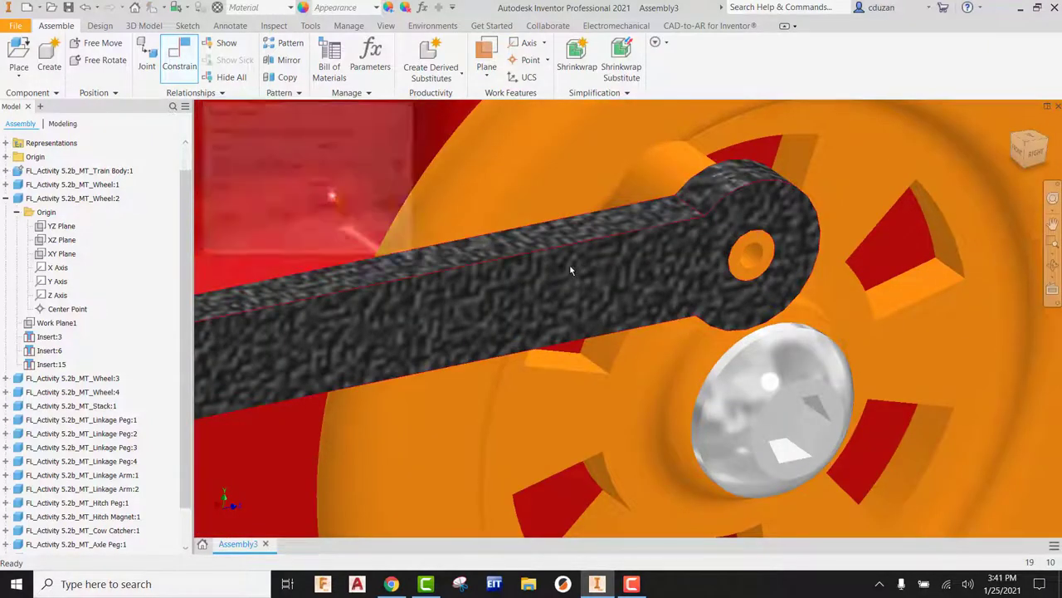
# Step: Rotate the front wheel to test how the linkage arm and rear wheel move with it
pyautogui.scroll(5, 560, 475)
pyautogui.scroll(2, 761, 415)
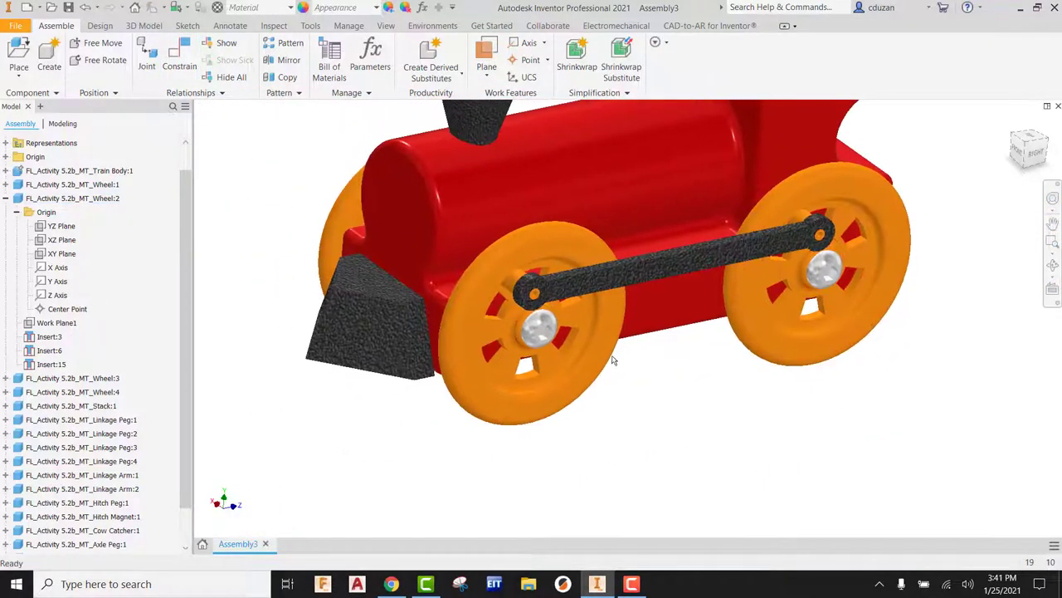
pyautogui.moveTo(614, 363); pyautogui.dragTo(659, 420)
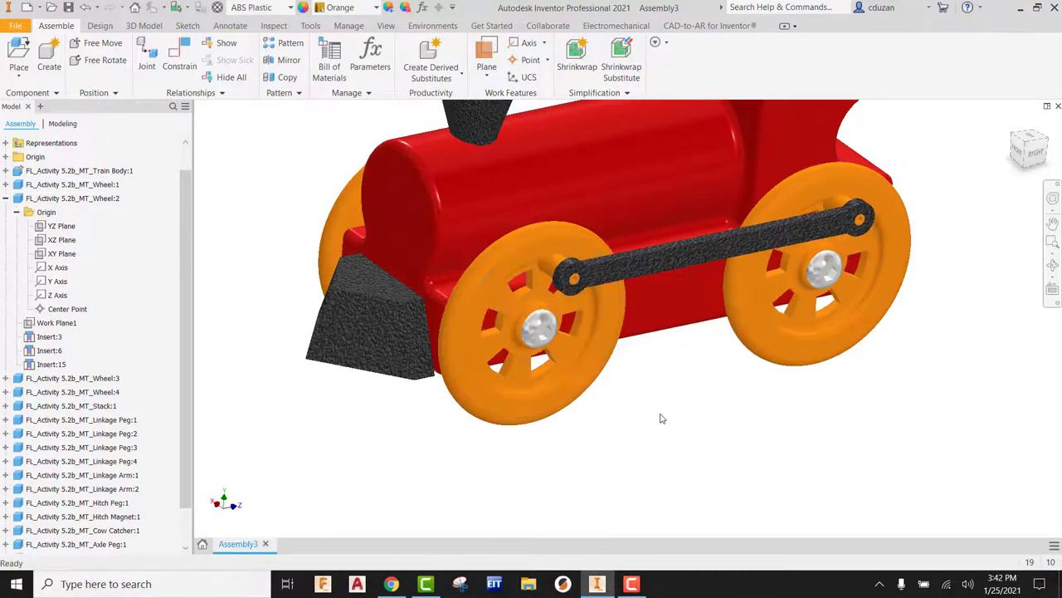
# Step: Insert the hole edge at one end of the remaining linkage arm onto the opposite front wheel's crank pin shoulder, opposed with 0.000 in offset
pyautogui.scroll(-3, 651, 371)
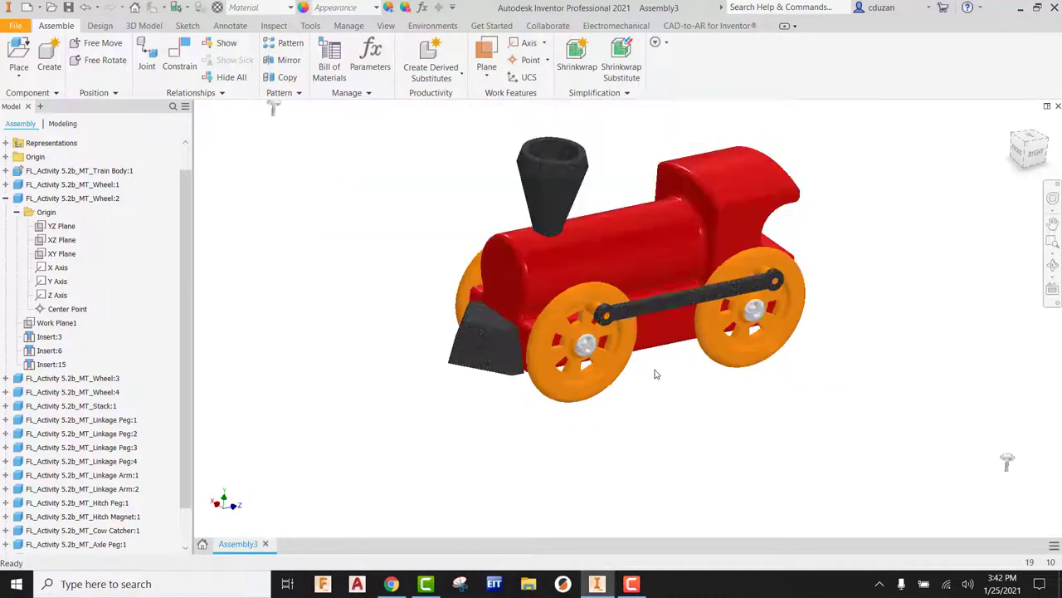
pyautogui.scroll(3, 595, 268)
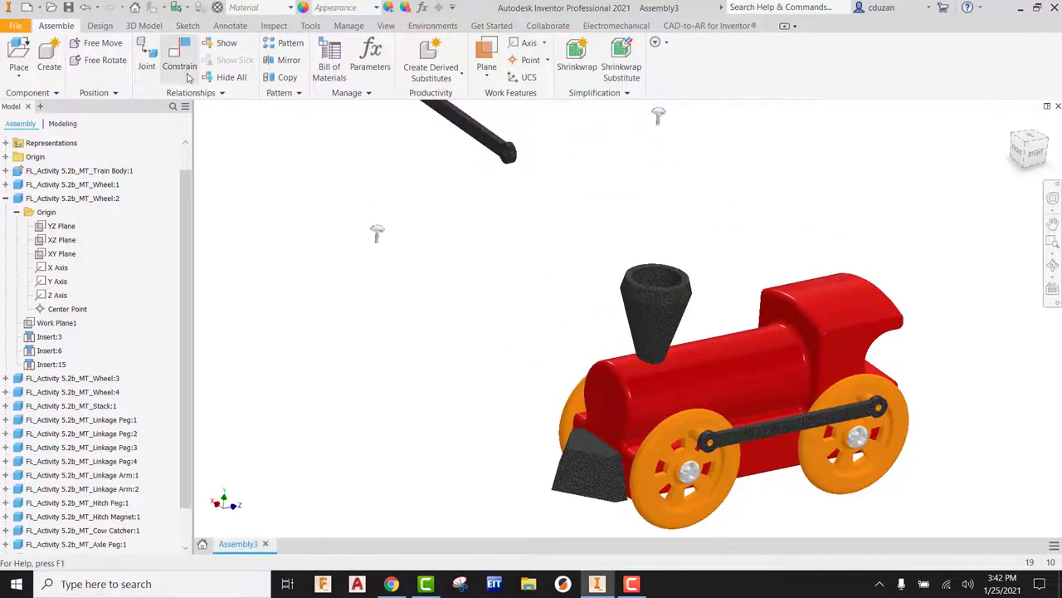
pyautogui.click(179, 60)
pyautogui.scroll(5, 602, 226)
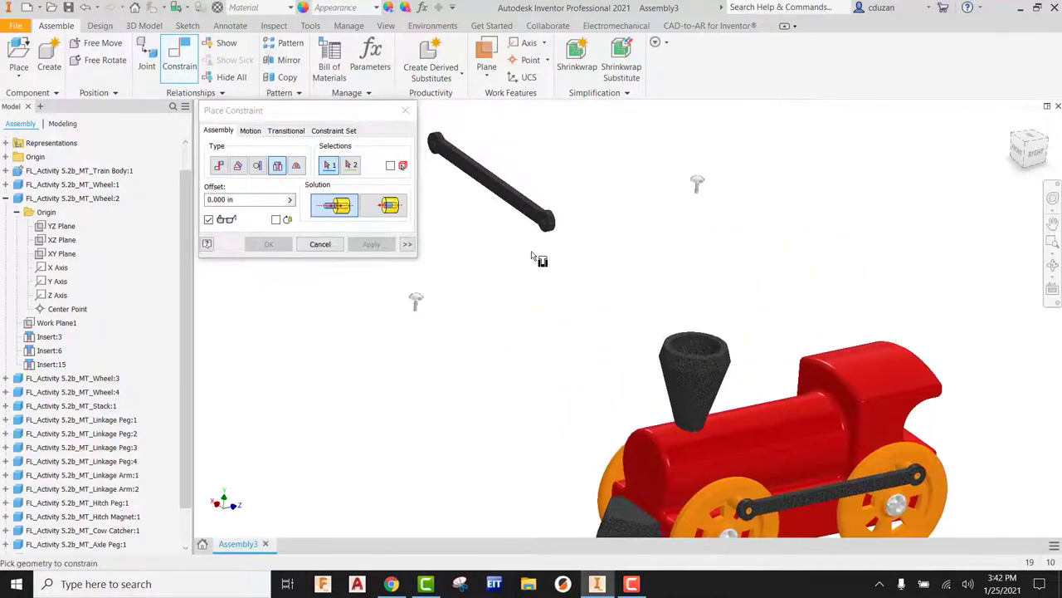
pyautogui.click(681, 206)
pyautogui.scroll(-5, 700, 239)
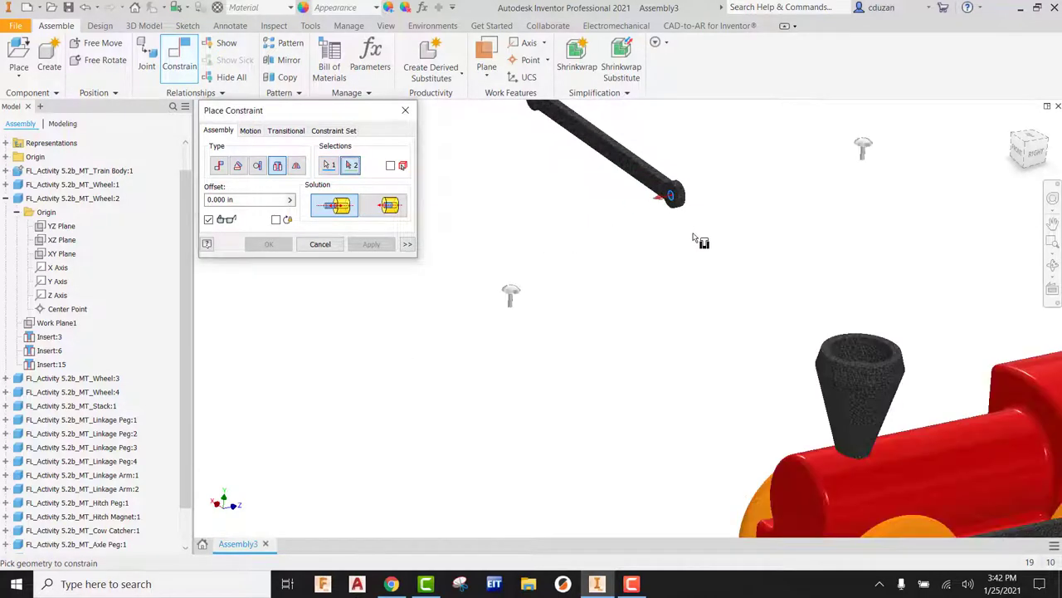
pyautogui.keyDown('shift'); pyautogui.moveTo(733, 280); pyautogui.dragTo(894, 343, button='middle'); pyautogui.keyUp('shift')
pyautogui.scroll(6, 735, 467)
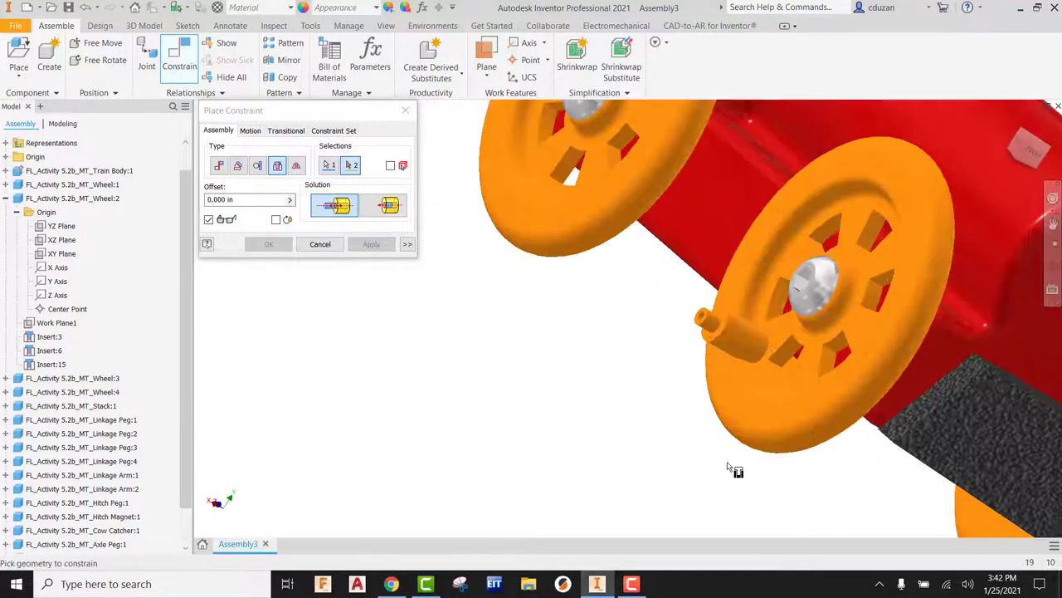
pyautogui.click(773, 368)
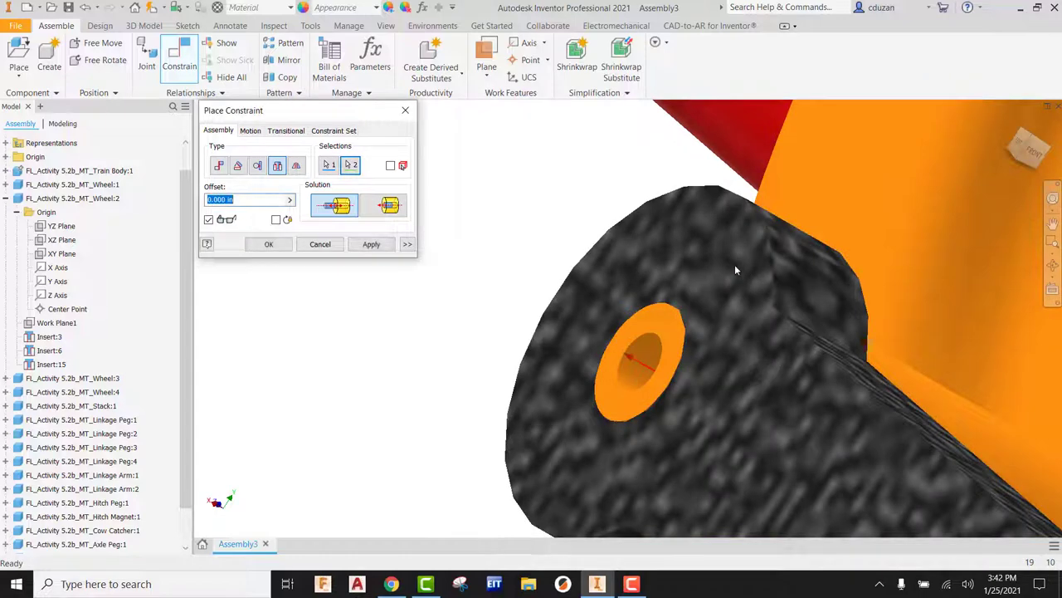
pyautogui.scroll(-3, 735, 264)
pyautogui.click(371, 243)
# Step: Insert the second linkage arm's free end onto the rear wheel's crank pin shoulder on that side, opposed with 0.000 in offset
pyautogui.scroll(-4, 581, 307)
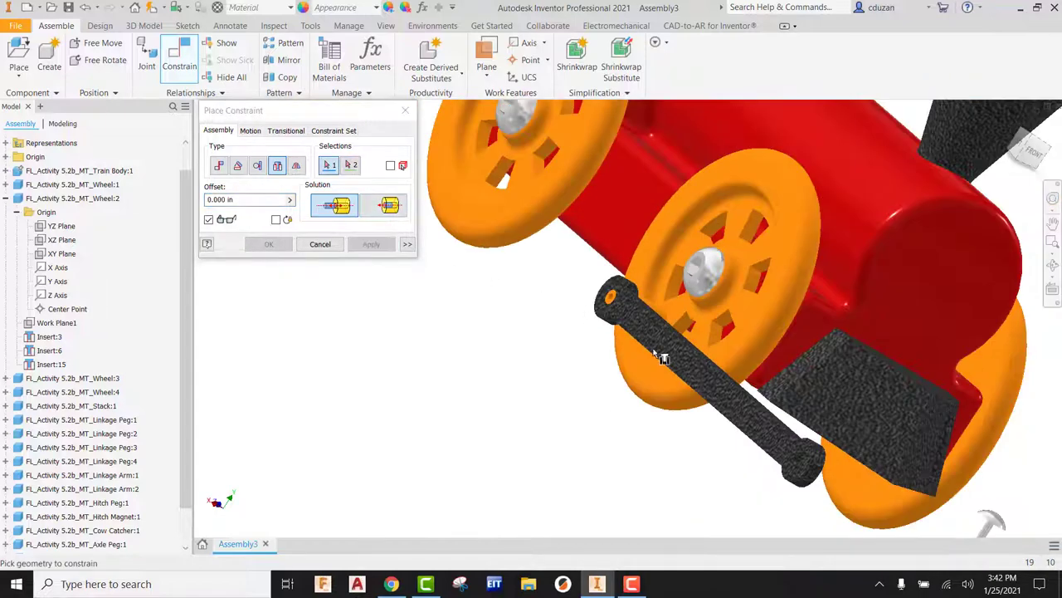
pyautogui.keyDown('shift'); pyautogui.moveTo(659, 336); pyautogui.dragTo(573, 274, button='middle'); pyautogui.keyUp('shift')
pyautogui.scroll(5, 504, 261)
pyautogui.click(479, 231)
pyautogui.scroll(-4, 537, 272)
pyautogui.scroll(4, 571, 264)
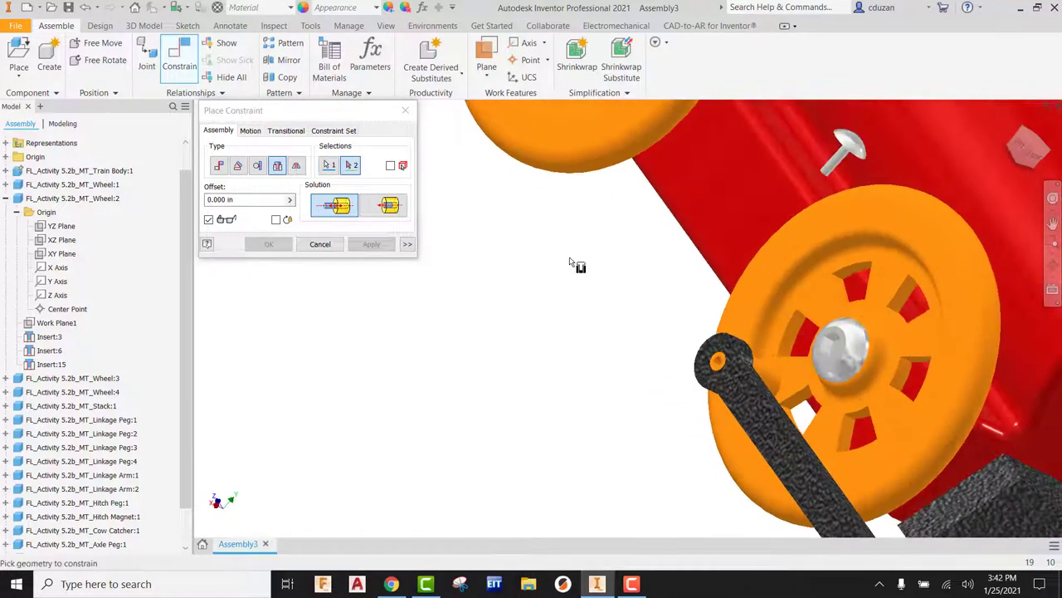
pyautogui.scroll(-3, 640, 339)
pyautogui.scroll(5, 668, 244)
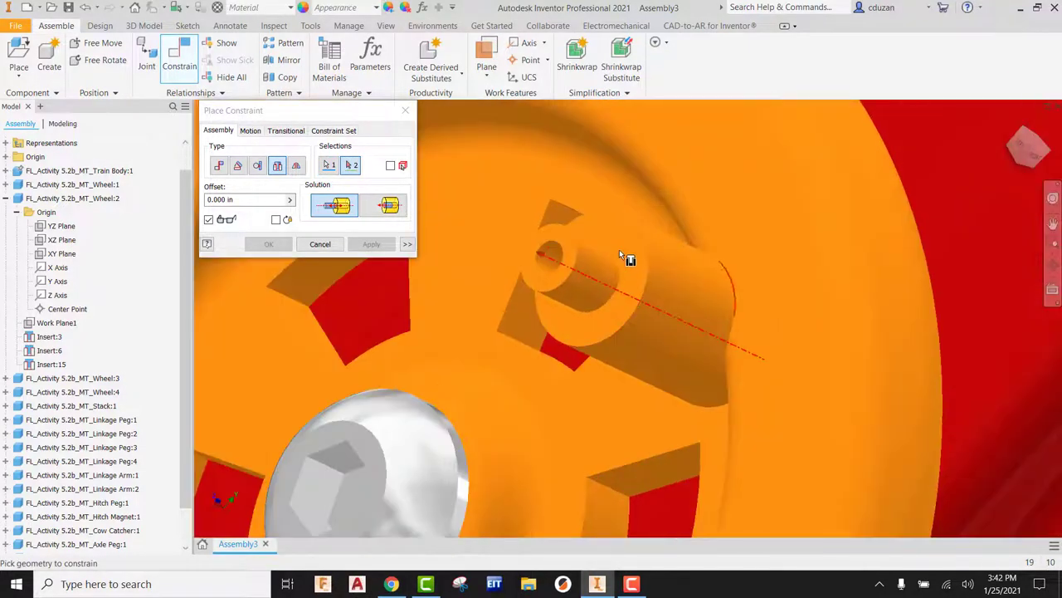
pyautogui.click(627, 264)
pyautogui.click(370, 244)
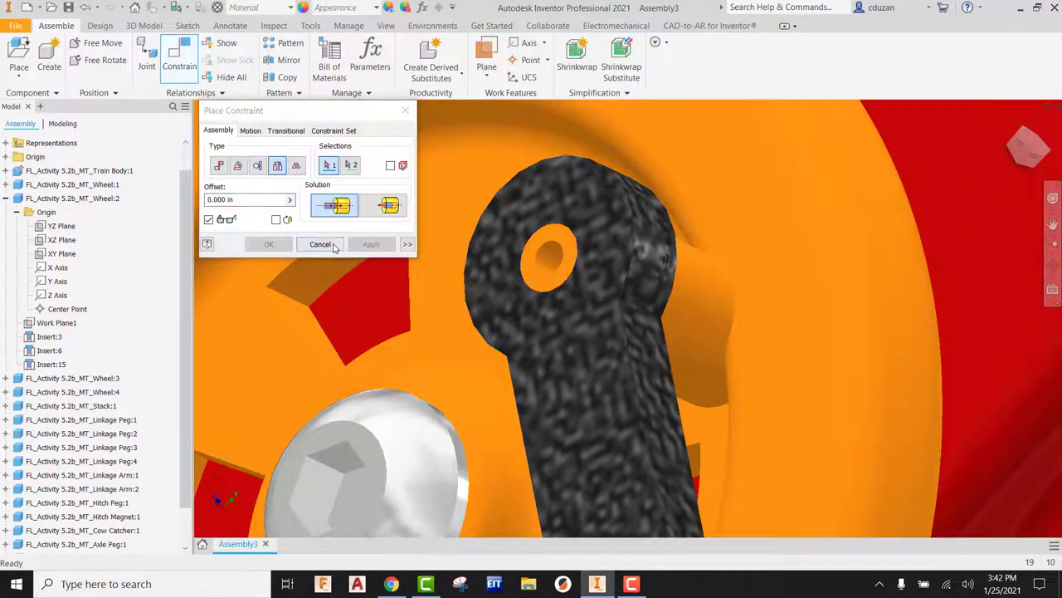
# Step: Close the constraint dialog and rotate the front wheel to test how the second linkage arm moves with it
pyautogui.click(320, 244)
pyautogui.scroll(-5, 574, 328)
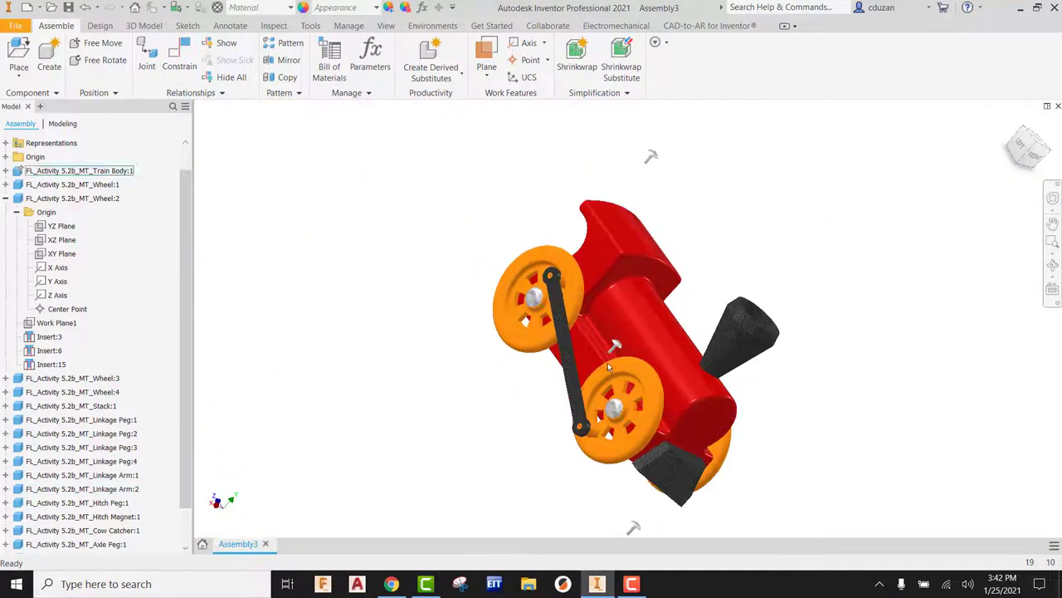
pyautogui.moveTo(610, 415); pyautogui.dragTo(612, 442)
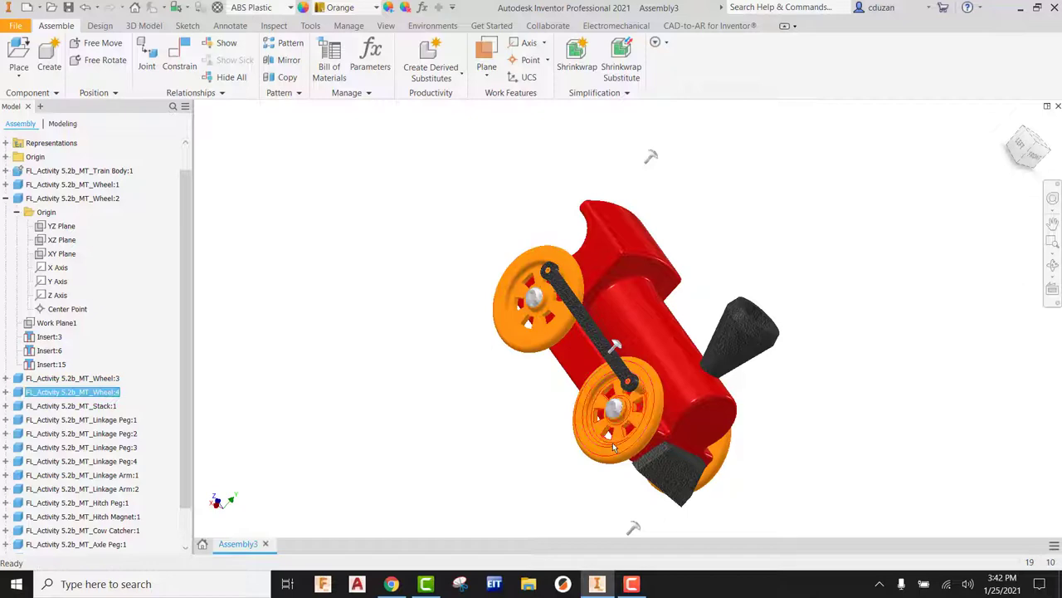
# Step: Insert a linkage peg into the second linkage arm's hole at the rear wheel, opposed with 0.000 in offset
pyautogui.click(180, 65)
pyautogui.click(276, 167)
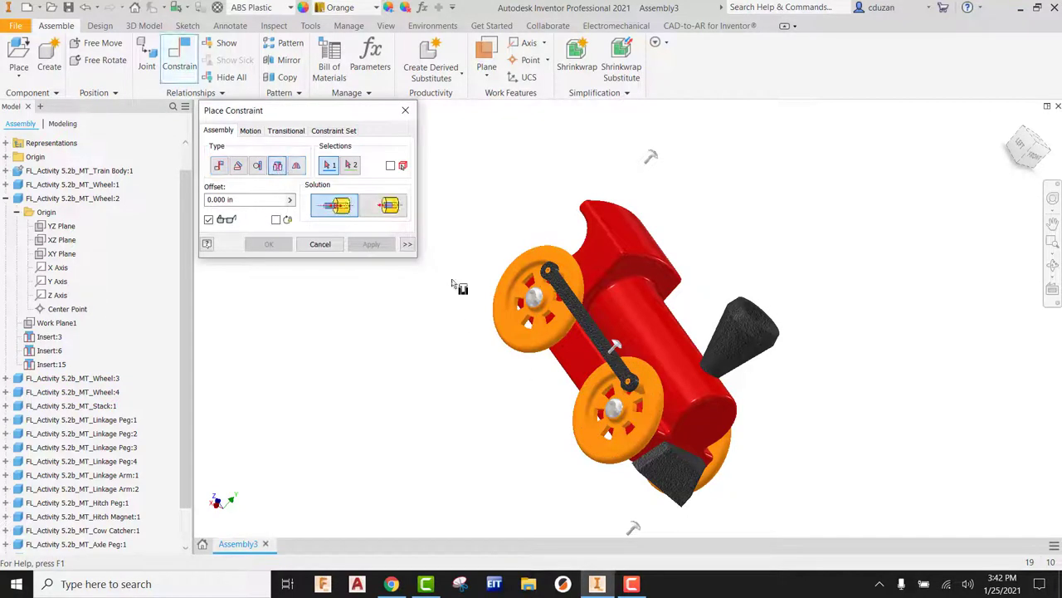
pyautogui.scroll(-5, 604, 343)
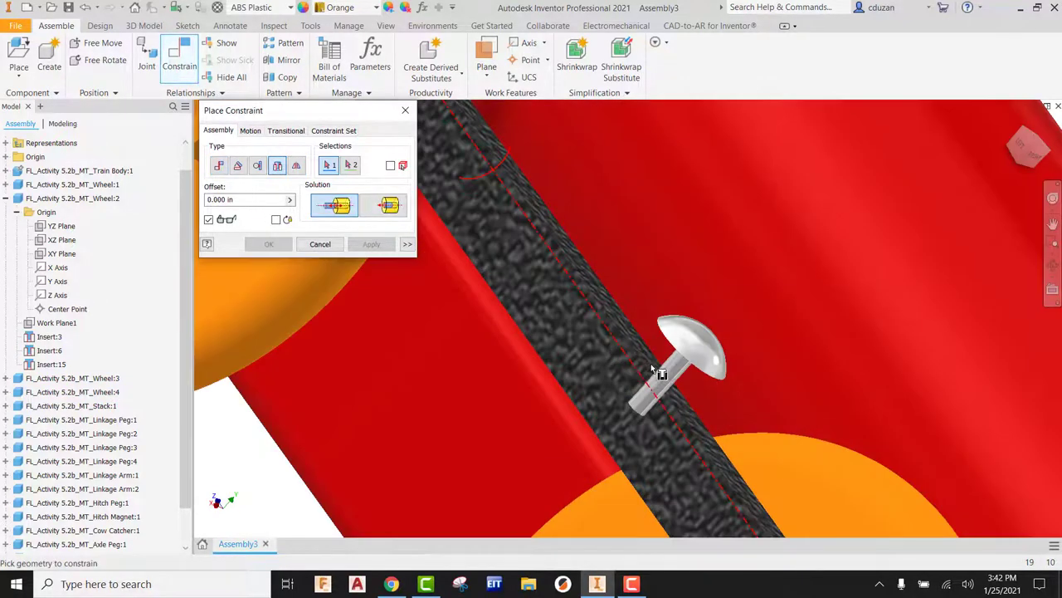
pyautogui.click(694, 352)
pyautogui.scroll(5, 705, 367)
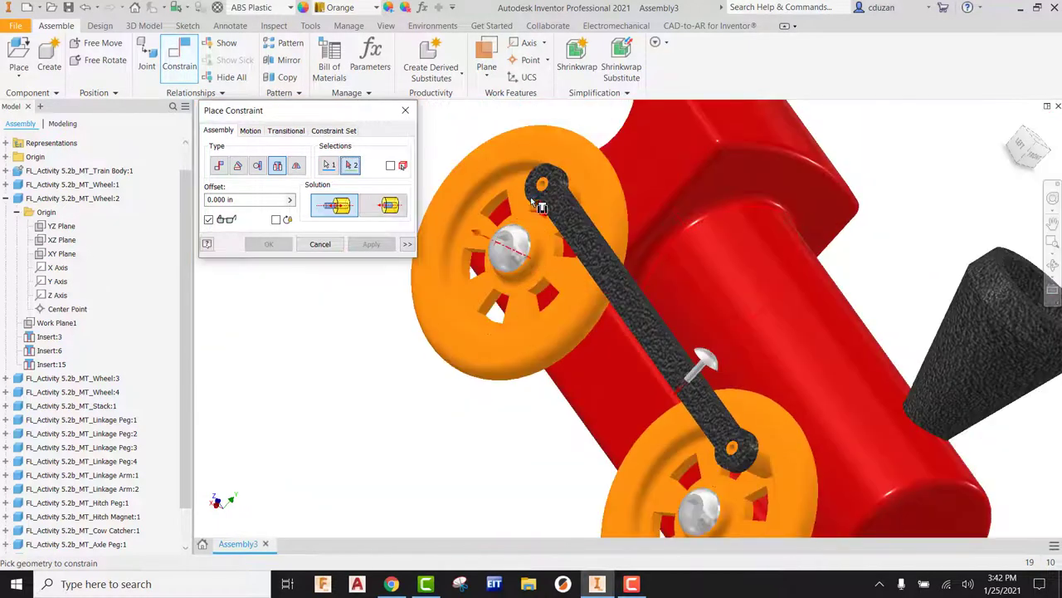
pyautogui.scroll(-5, 567, 189)
pyautogui.click(565, 204)
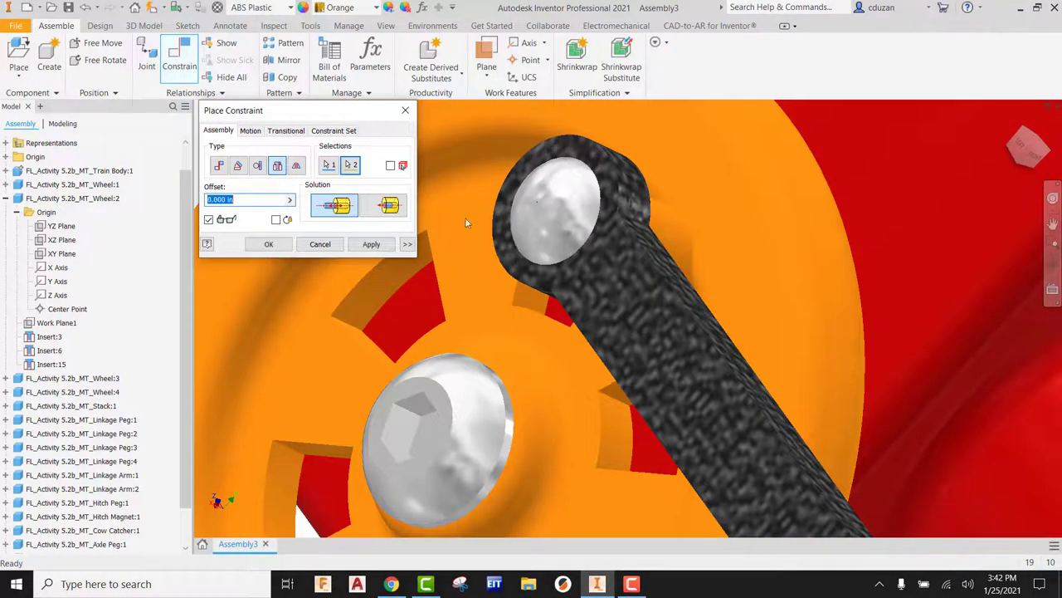
pyautogui.click(371, 244)
# Step: Insert another linkage peg into the same arm's hole at the front wheel, opposed with 0.000 in offset
pyautogui.scroll(8, 483, 209)
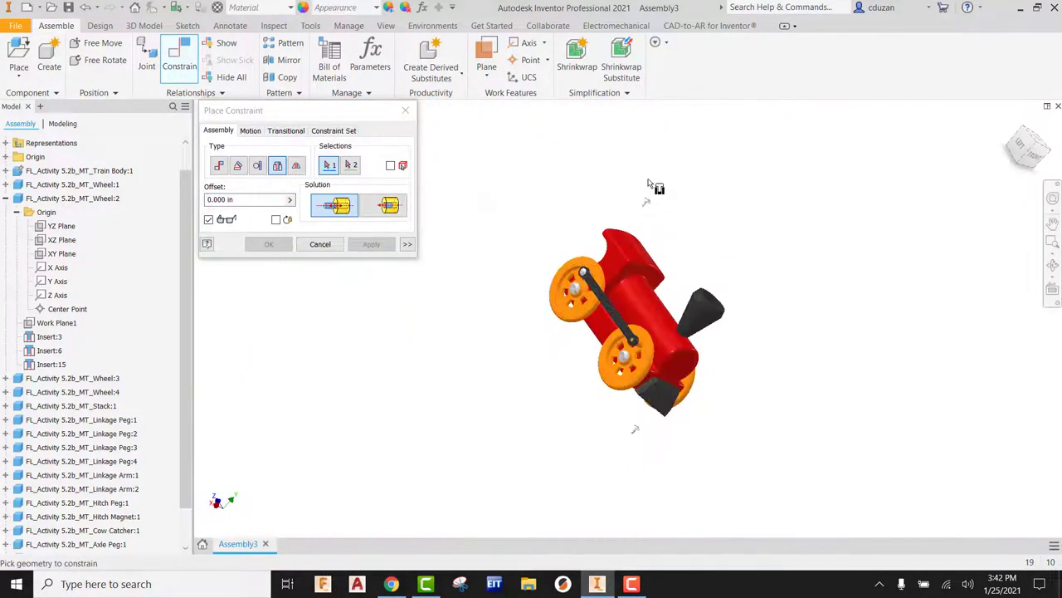
pyautogui.scroll(-5, 654, 326)
pyautogui.scroll(-2, 654, 330)
pyautogui.click(651, 345)
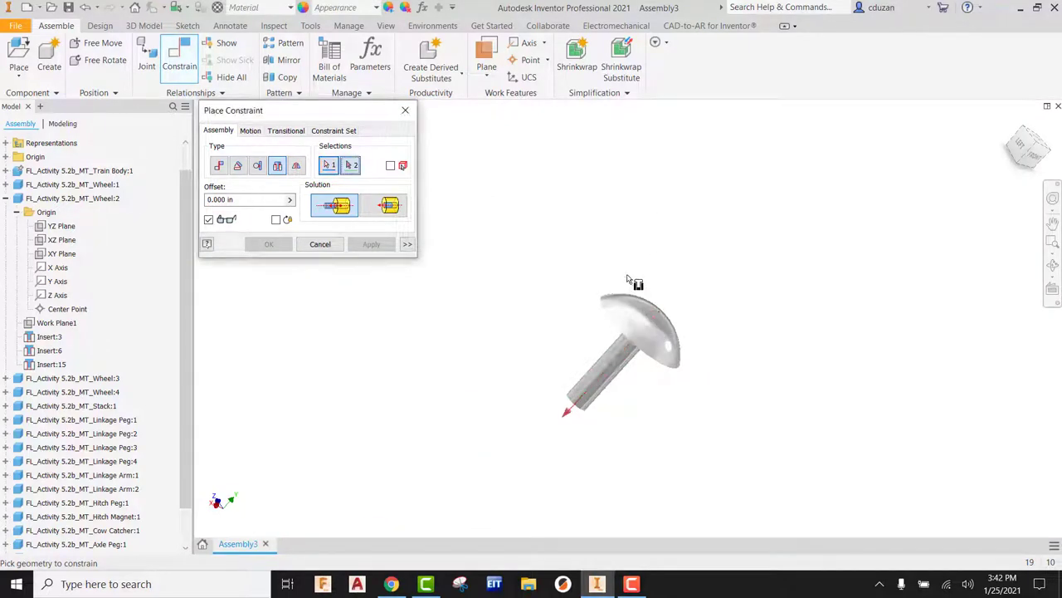
pyautogui.scroll(6, 636, 282)
pyautogui.scroll(-5, 610, 390)
pyautogui.scroll(-4, 592, 400)
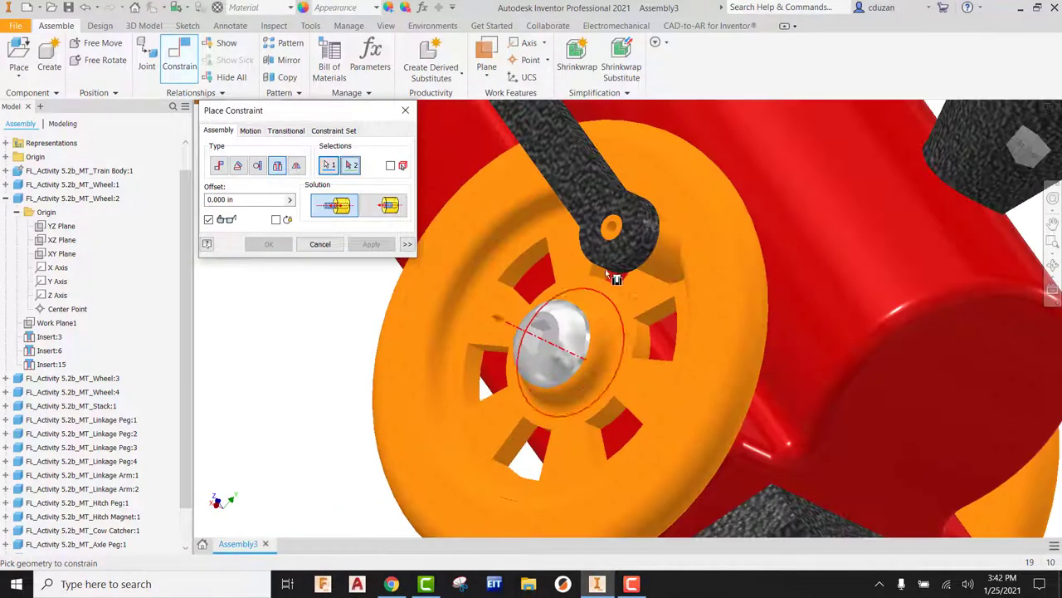
pyautogui.click(612, 228)
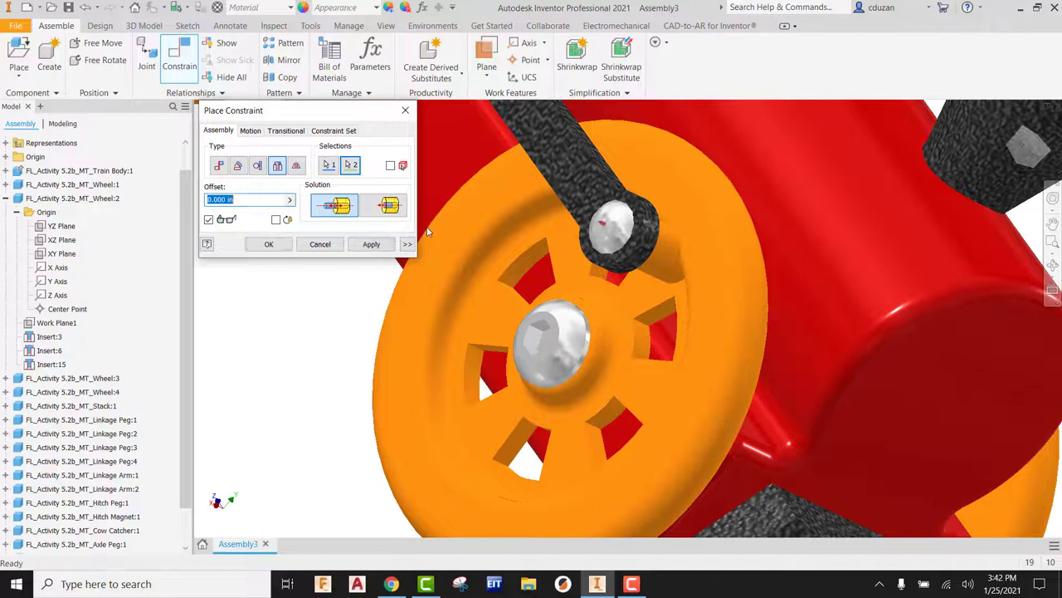
pyautogui.click(371, 244)
# Step: Insert a third linkage peg into the first linkage arm's front wheel hole on the train's right side, opposed with 0.000 in offset
pyautogui.scroll(6, 504, 387)
pyautogui.keyDown('shift'); pyautogui.moveTo(504, 386); pyautogui.dragTo(419, 270, button='middle'); pyautogui.keyUp('shift')
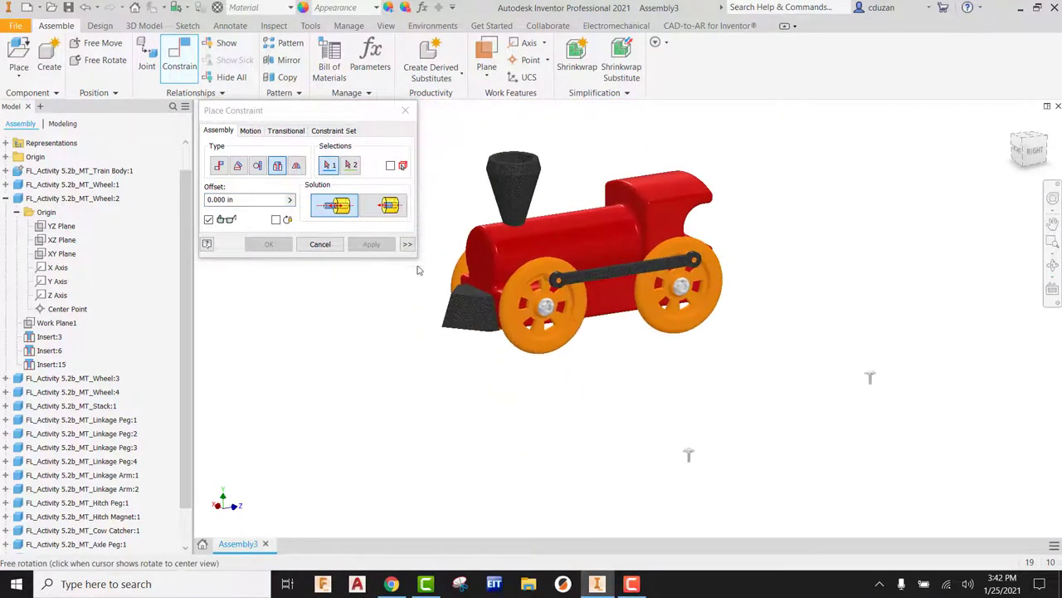
pyautogui.scroll(-5, 690, 469)
pyautogui.moveTo(689, 470); pyautogui.dragTo(540, 316, button='middle')
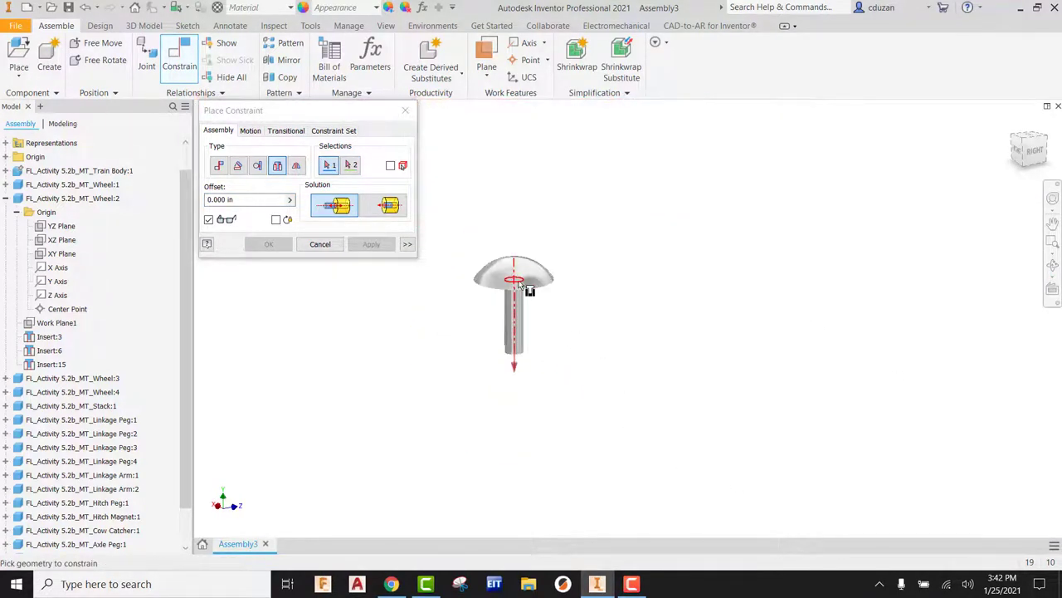
pyautogui.click(518, 285)
pyautogui.scroll(3, 593, 277)
pyautogui.scroll(-6, 687, 320)
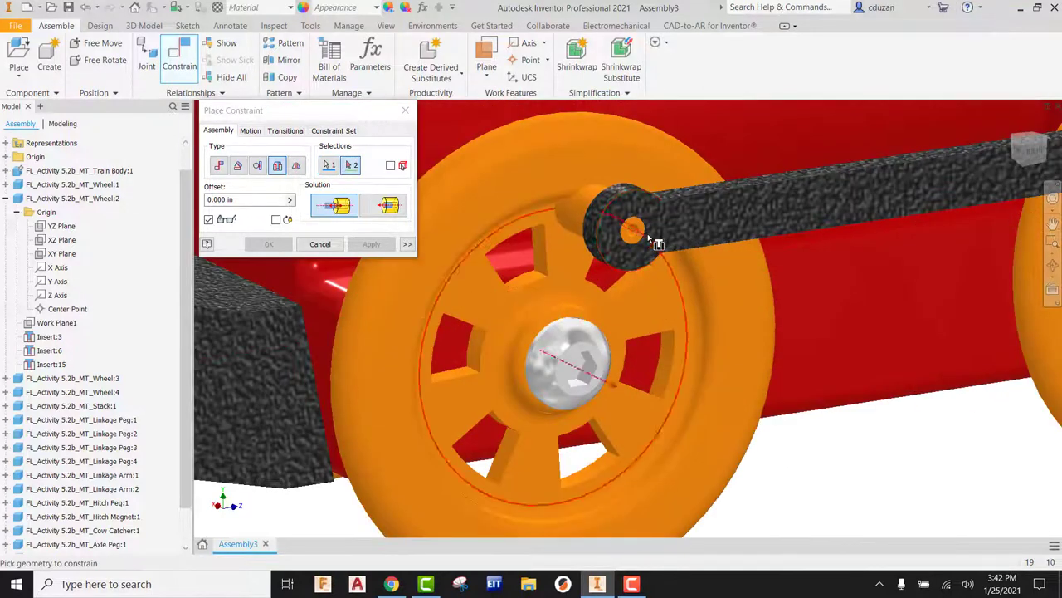
pyautogui.scroll(-2, 649, 235)
pyautogui.click(630, 232)
pyautogui.scroll(4, 631, 241)
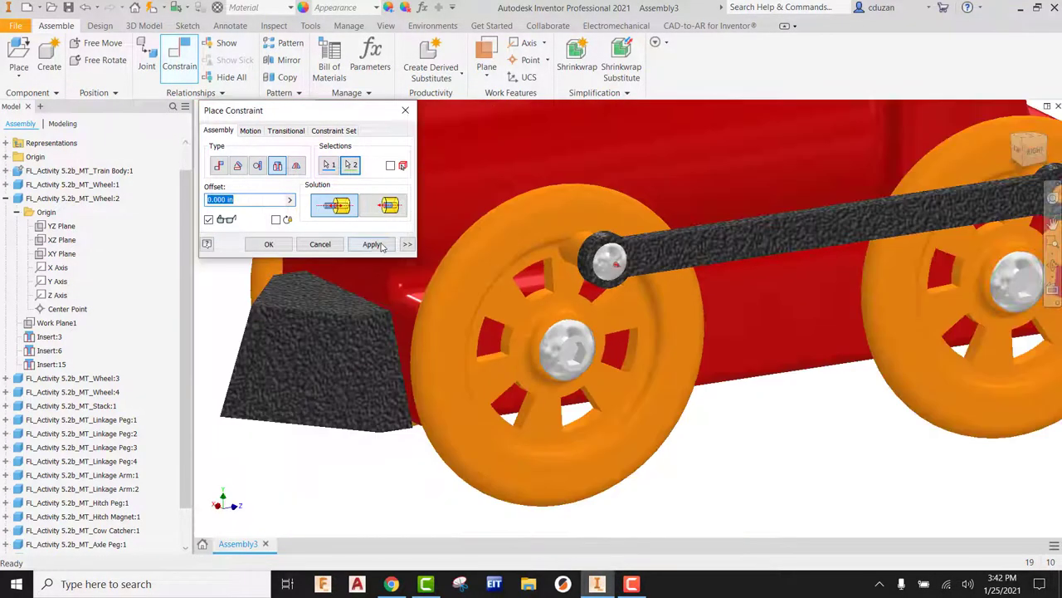
pyautogui.click(371, 243)
# Step: Insert the last linkage peg into the right-side arm's rear wheel hole, opposed with 0.000 in offset, and close the constraint dialog
pyautogui.scroll(2, 471, 256)
pyautogui.scroll(-5, 863, 382)
pyautogui.moveTo(937, 403); pyautogui.dragTo(595, 358, button='middle')
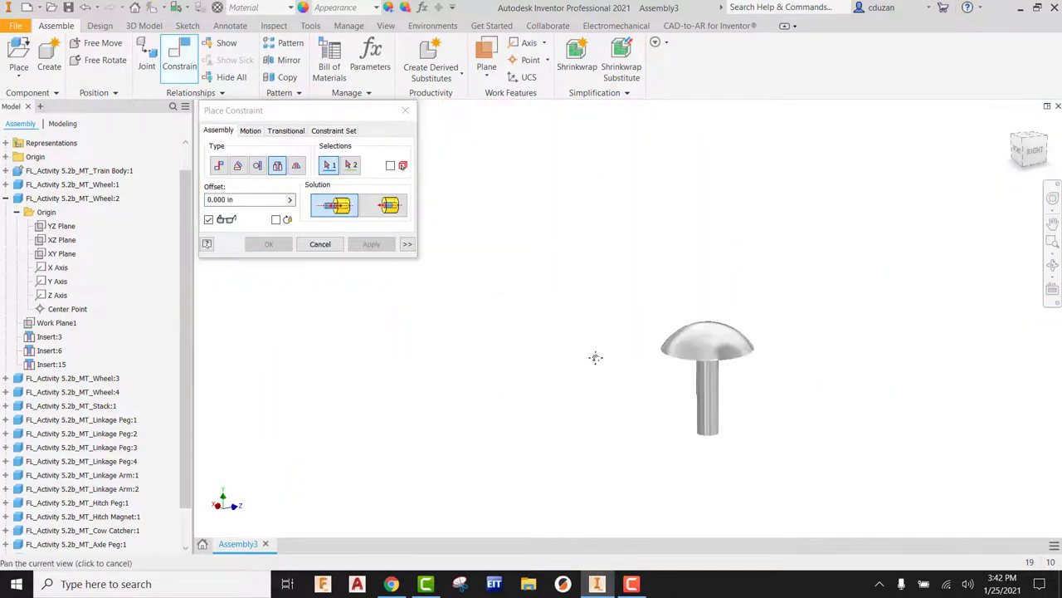
pyautogui.scroll(-2, 670, 363)
pyautogui.click(658, 344)
pyautogui.scroll(4, 702, 372)
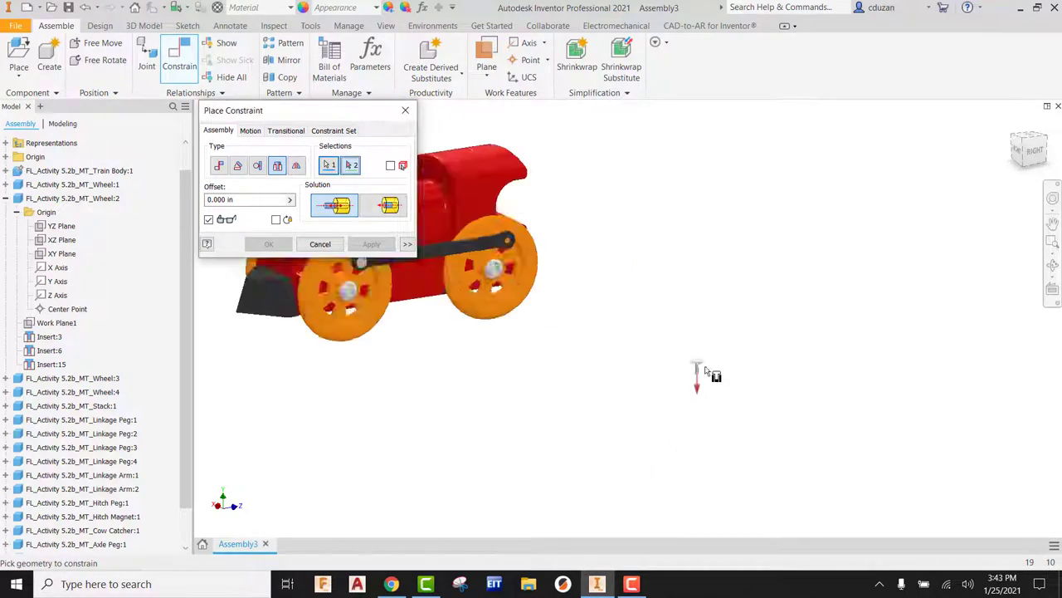
pyautogui.scroll(-5, 597, 305)
pyautogui.scroll(-3, 596, 266)
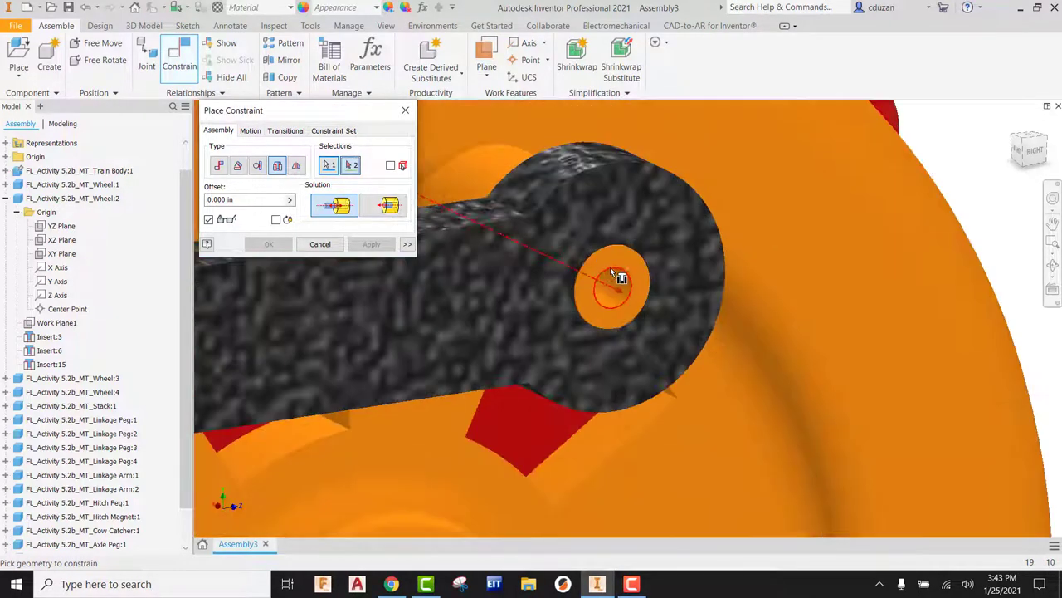
pyautogui.click(610, 266)
pyautogui.click(371, 245)
pyautogui.click(269, 244)
pyautogui.scroll(5, 765, 337)
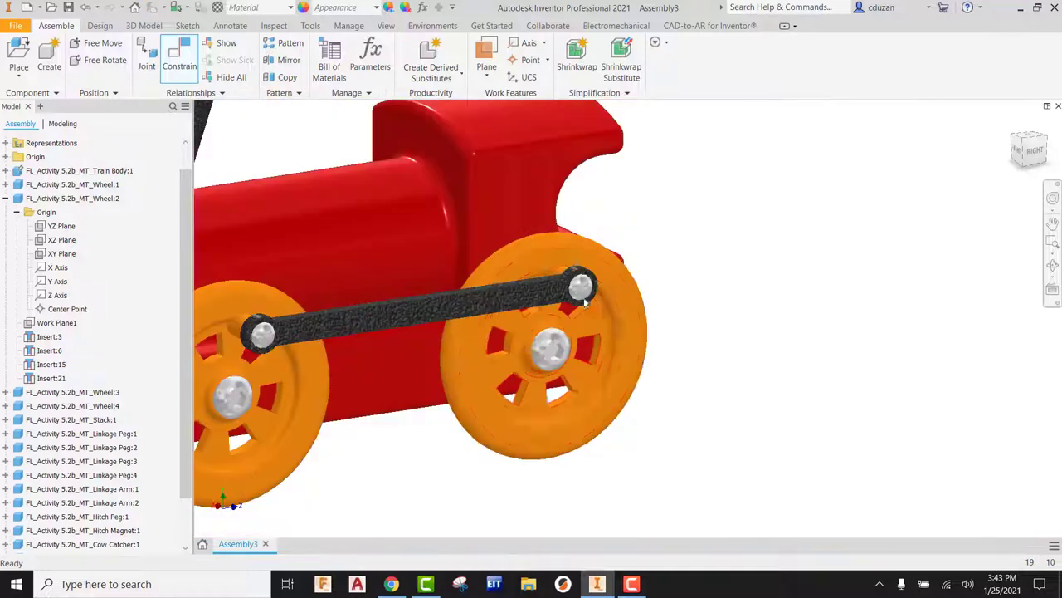
pyautogui.scroll(2, 765, 336)
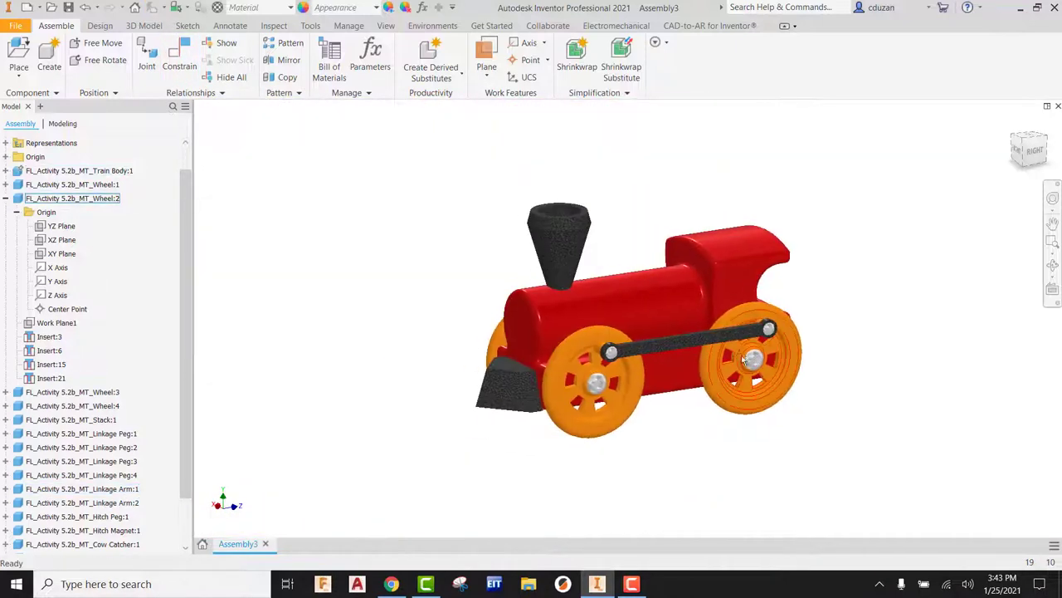
# Step: Mate the crank pin axes of the two front wheels across the train with a 0.000 in offset, and close the constraint dialog
pyautogui.click(1010, 130)
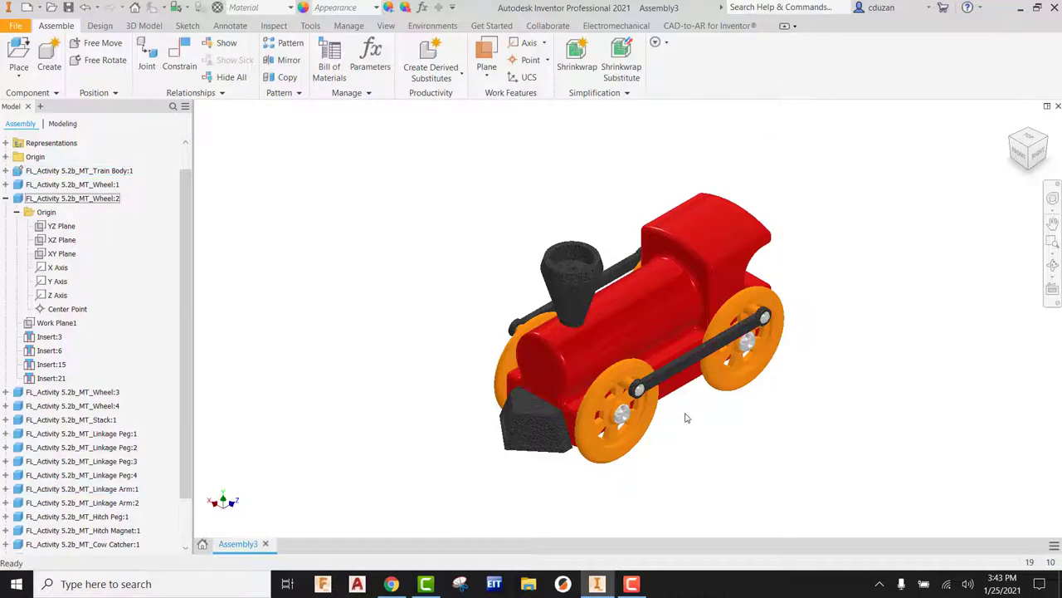
pyautogui.scroll(-3, 688, 417)
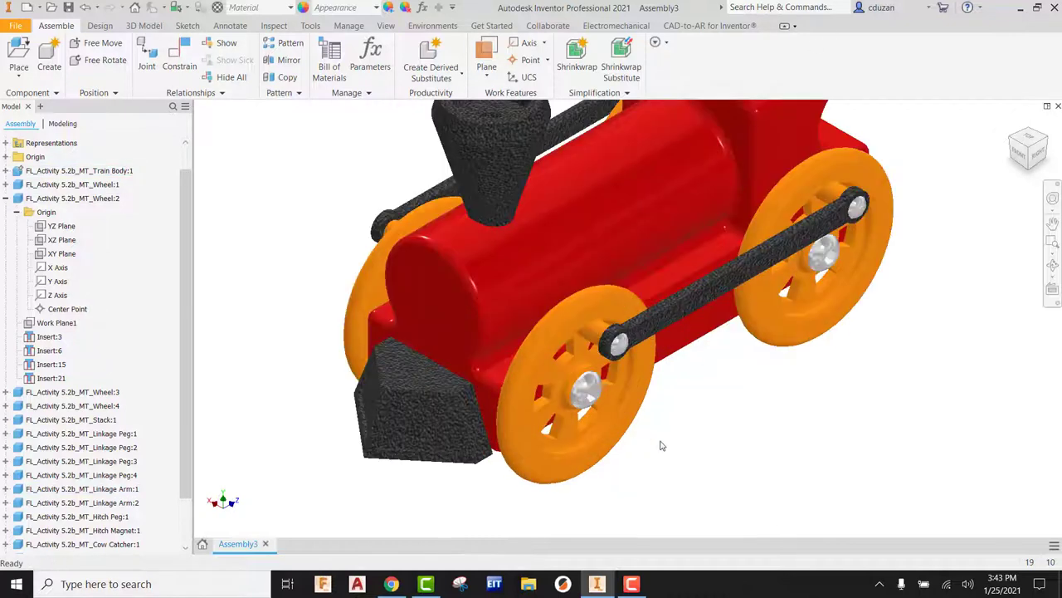
pyautogui.click(183, 65)
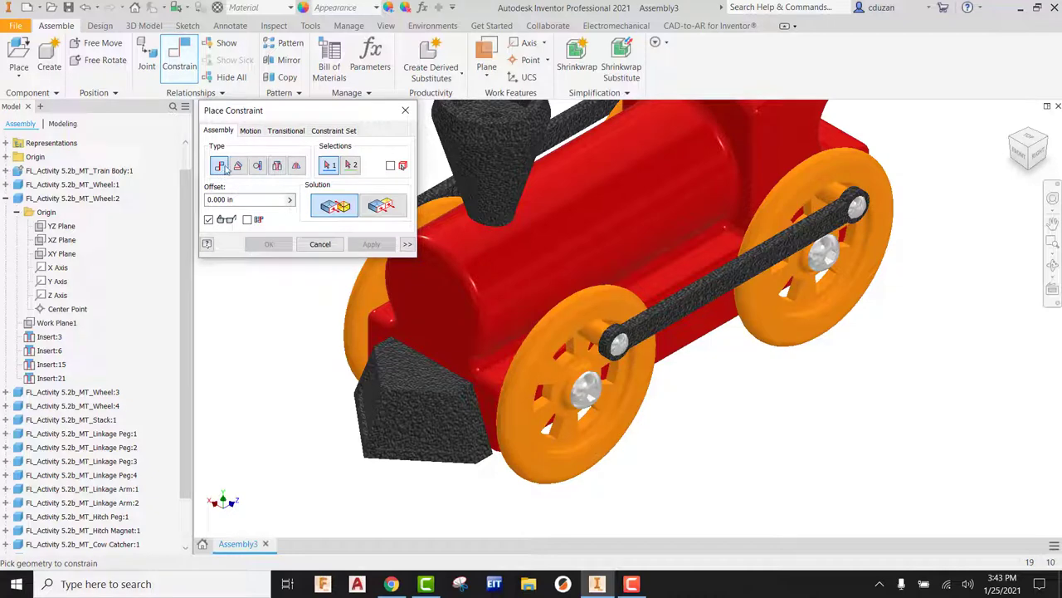
pyautogui.scroll(5, 593, 322)
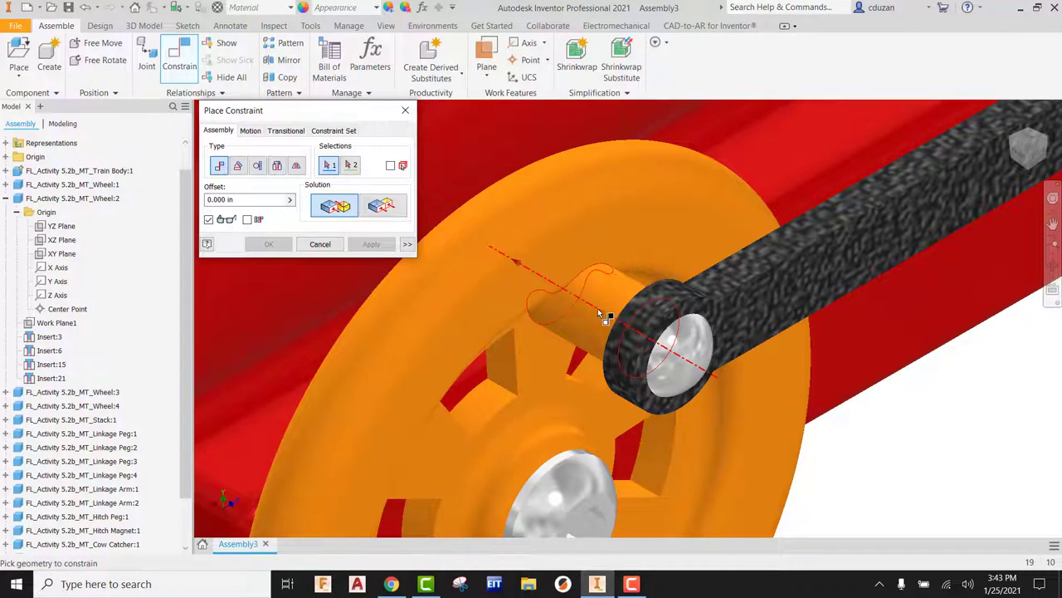
pyautogui.click(598, 310)
pyautogui.scroll(-10, 598, 311)
pyautogui.scroll(10, 496, 302)
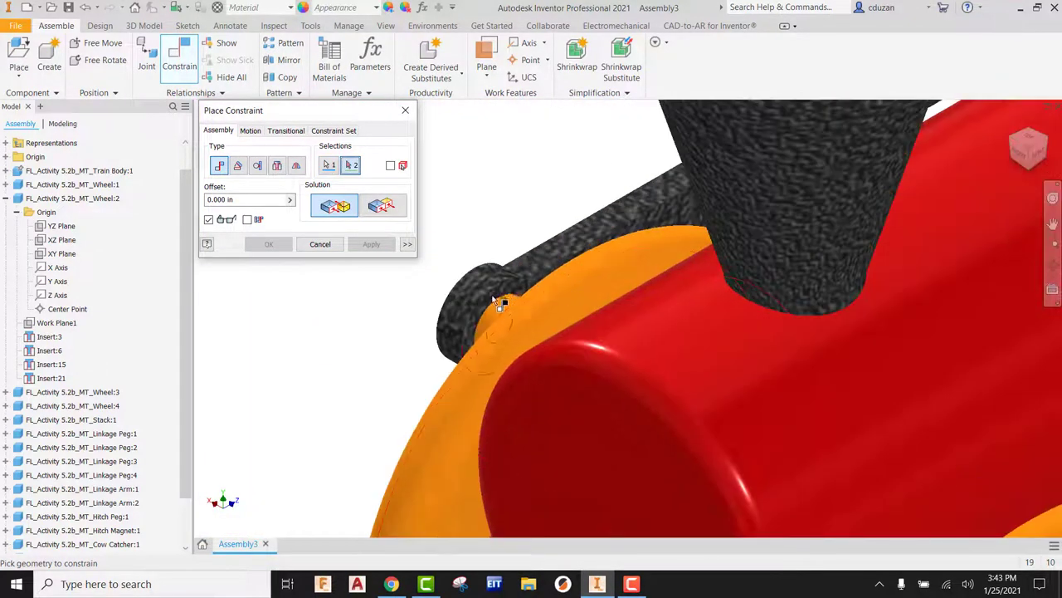
pyautogui.scroll(3, 498, 304)
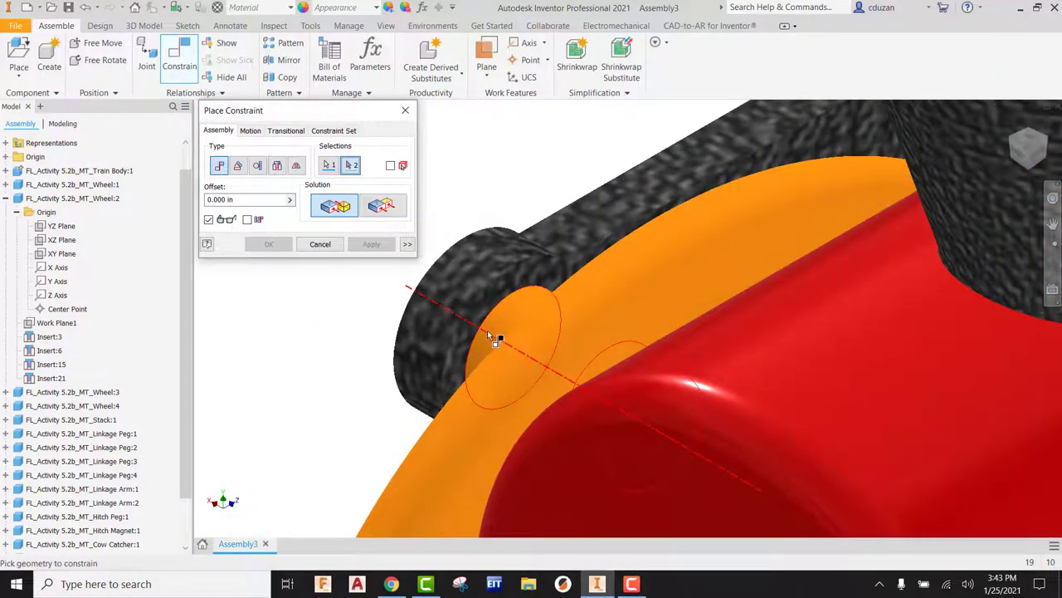
pyautogui.click(491, 336)
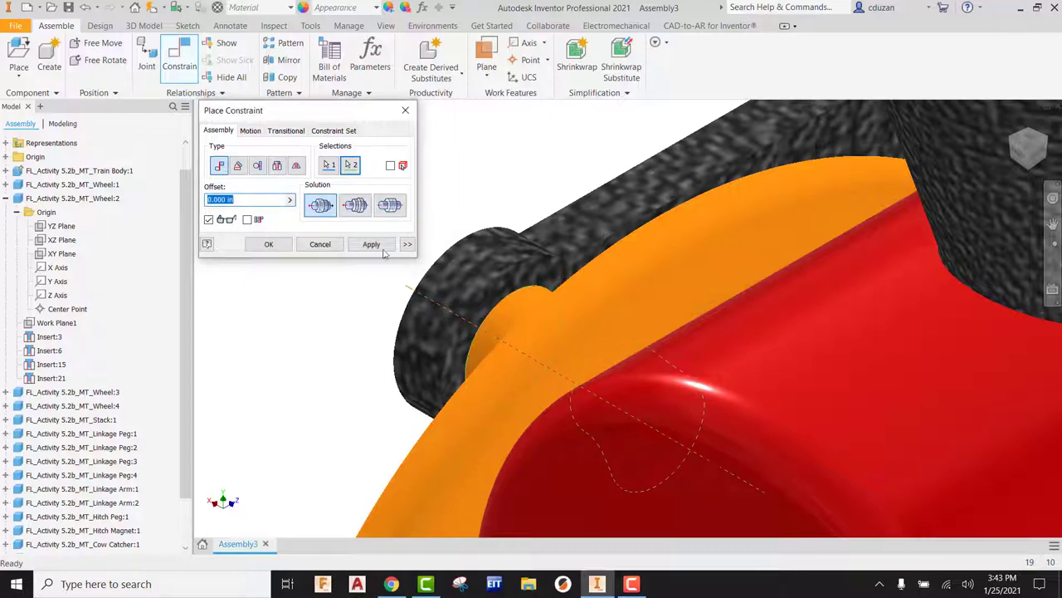
pyautogui.click(371, 245)
pyautogui.click(324, 244)
# Step: Rotate the right front wheel to check how the linked wheels and arms move together
pyautogui.scroll(-6, 594, 337)
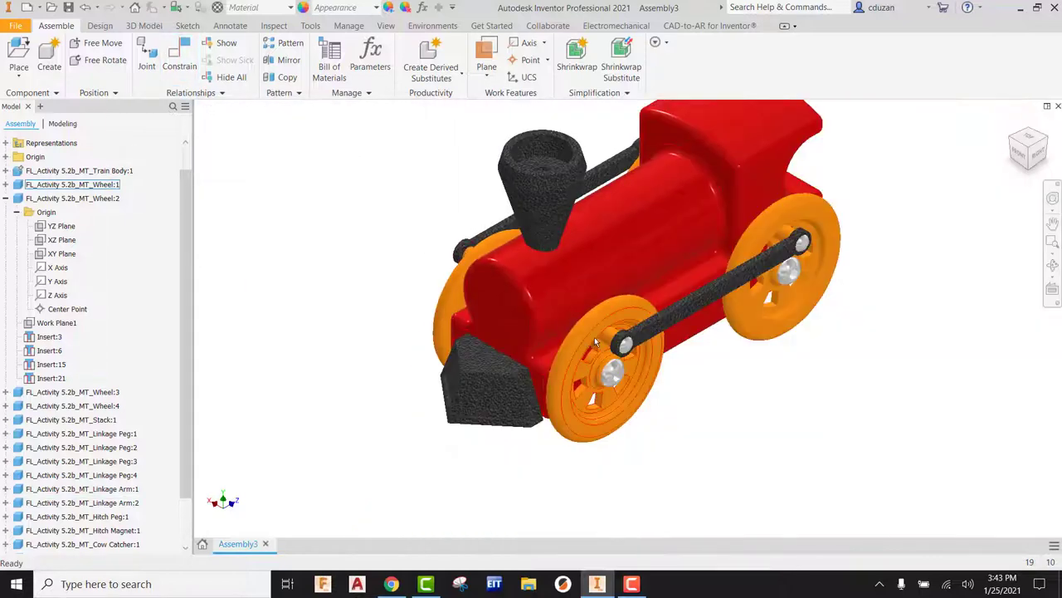
pyautogui.moveTo(556, 379); pyautogui.dragTo(662, 349)
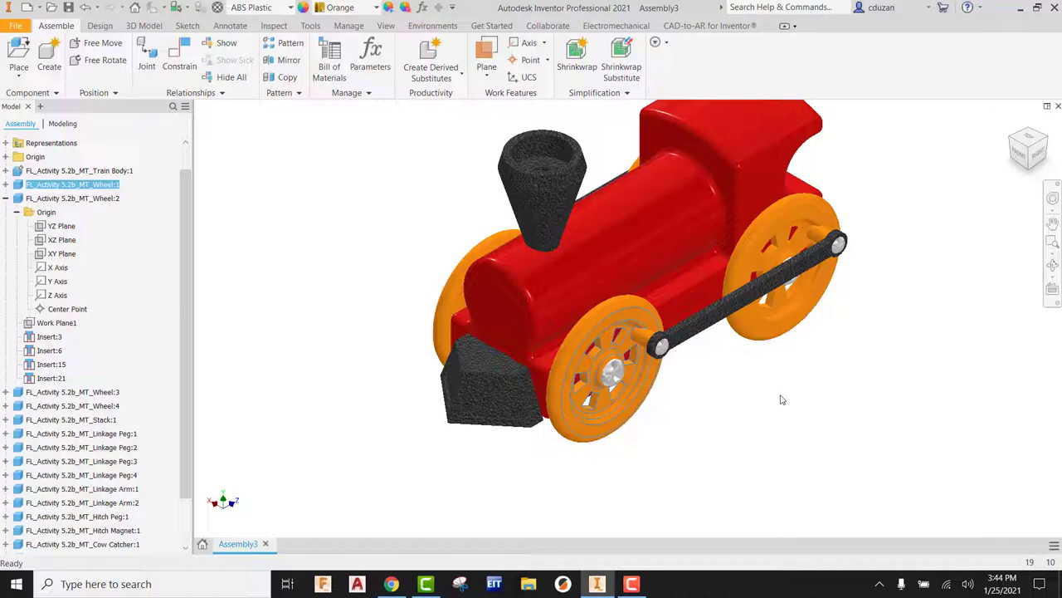
pyautogui.click(781, 397)
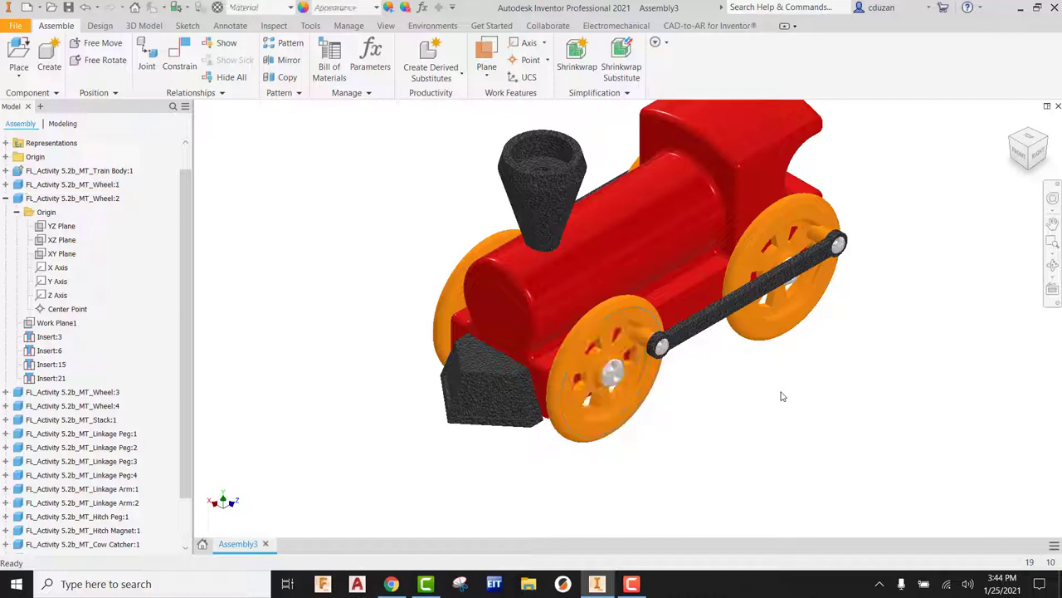
# Step: Edit the right front wheel part in place, make its YZ origin plane visible, and return to the assembly
pyautogui.doubleClick(620, 310)
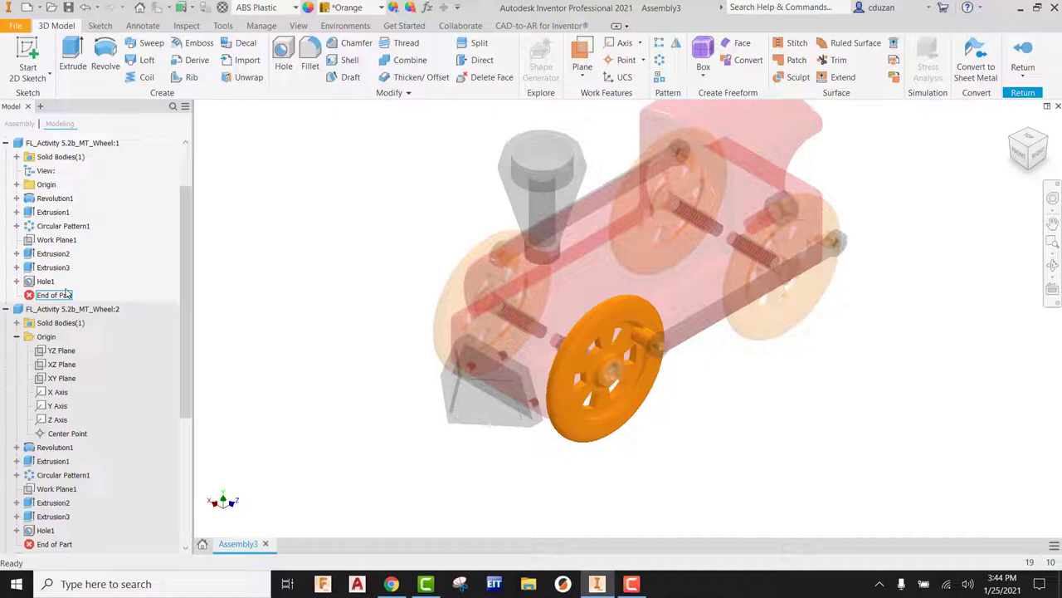
pyautogui.click(16, 184)
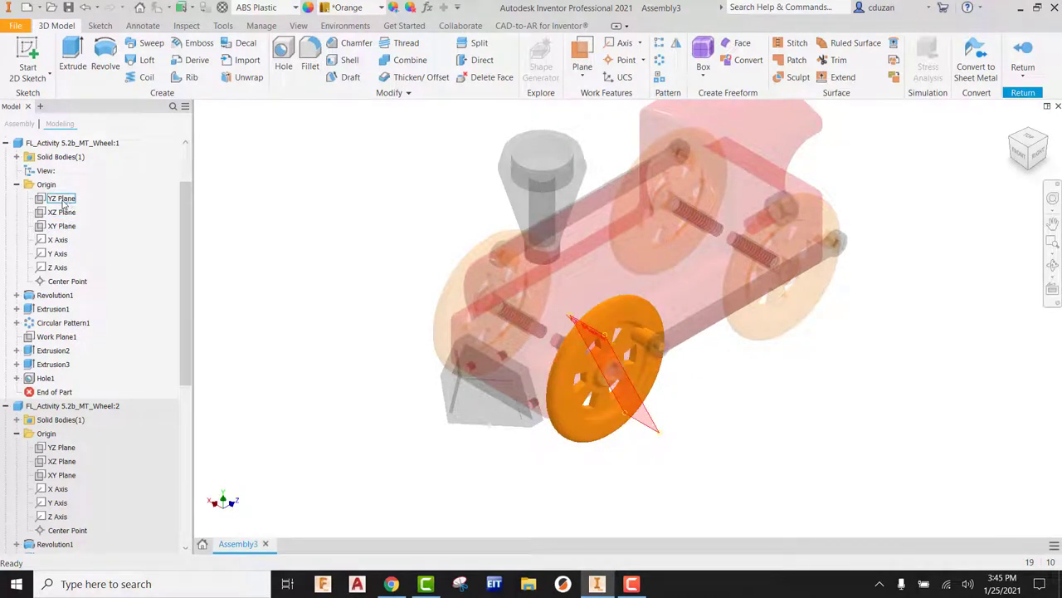
pyautogui.rightClick(64, 203)
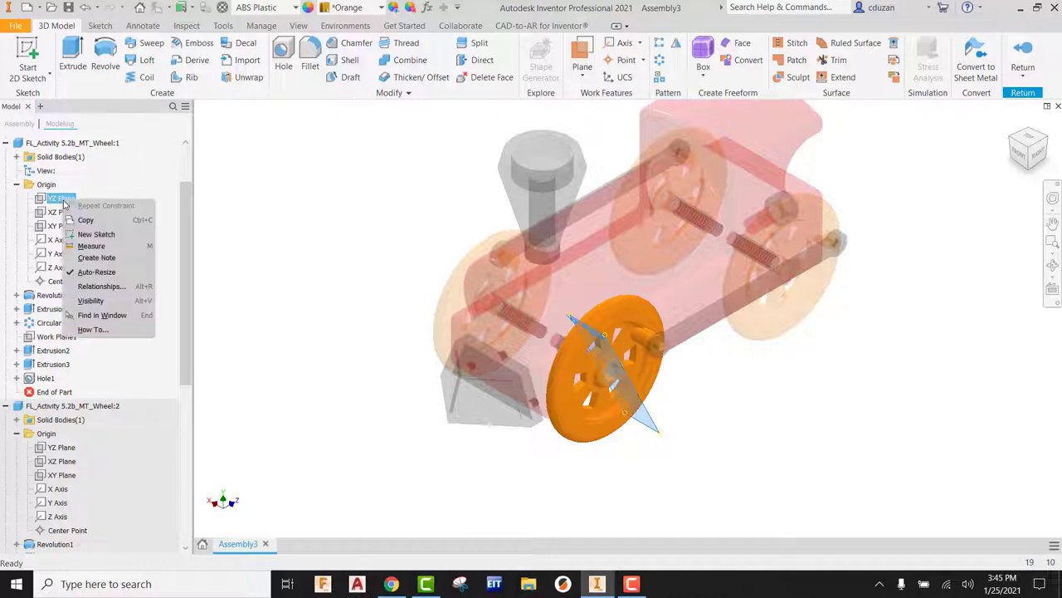
pyautogui.click(79, 303)
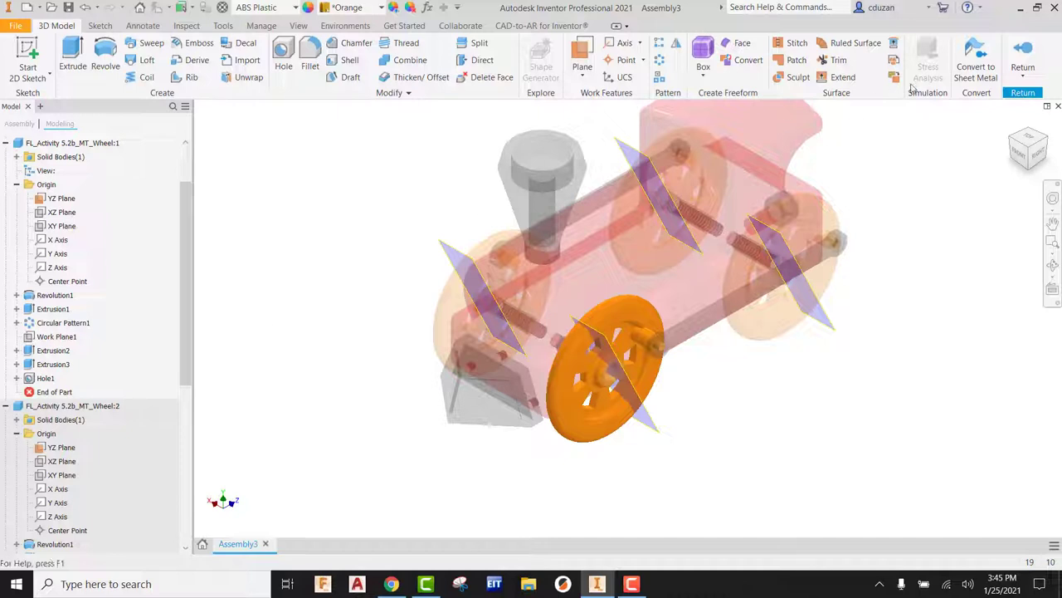
pyautogui.click(1029, 55)
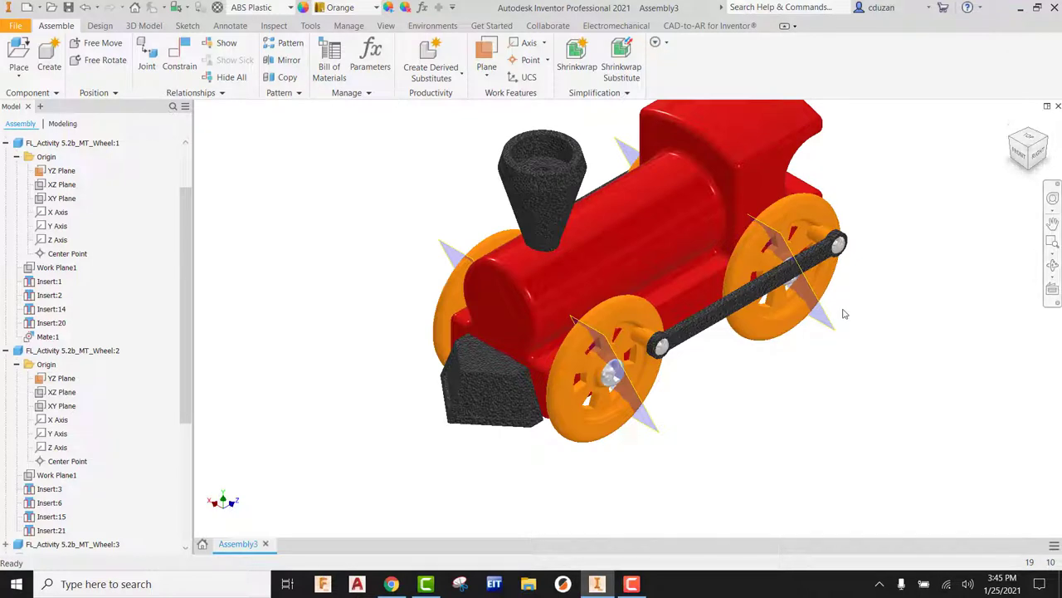
# Step: Add a 0.00 deg directed angle constraint between the right front wheel's YZ plane and the train body's bottom face
pyautogui.click(179, 58)
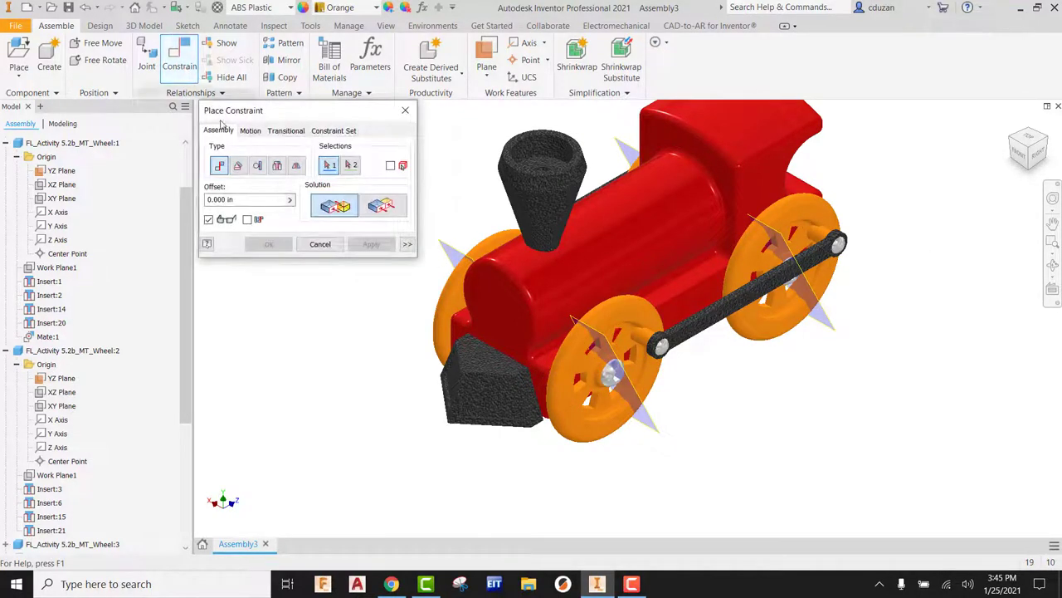
pyautogui.click(238, 165)
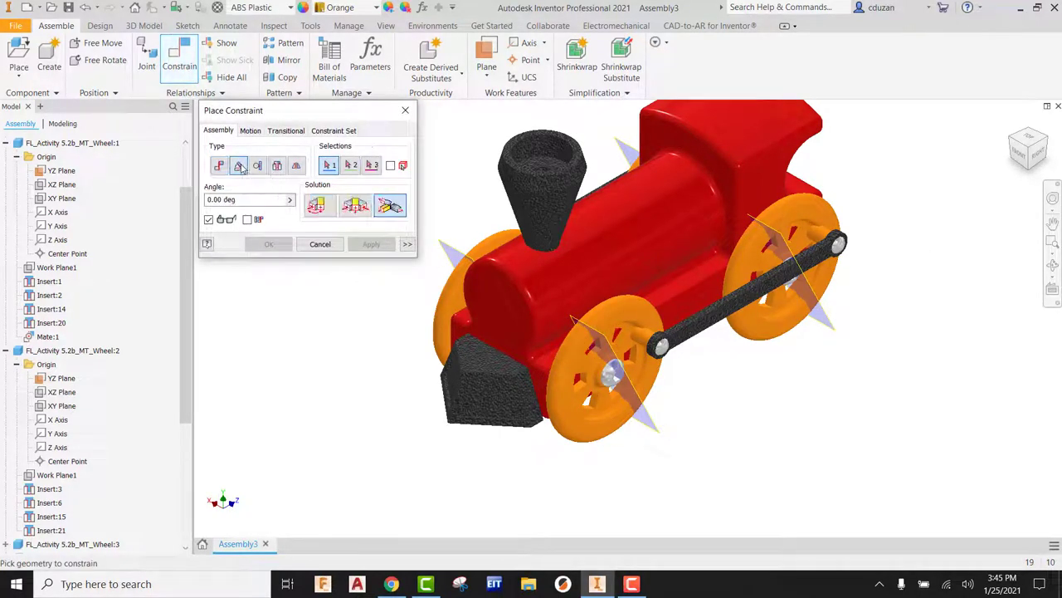
pyautogui.click(318, 208)
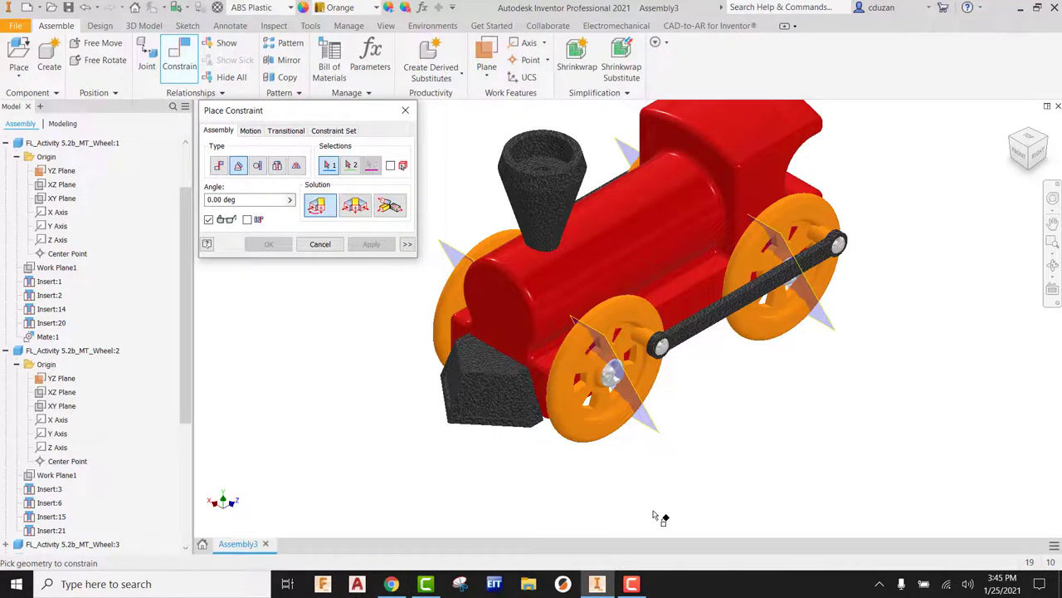
pyautogui.click(654, 430)
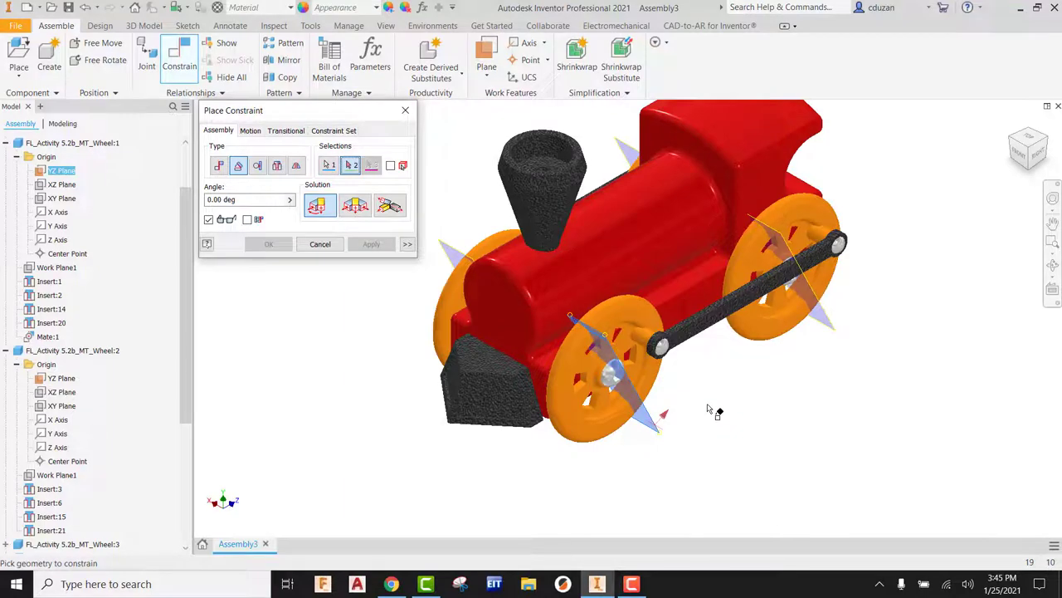
pyautogui.keyDown('shift'); pyautogui.moveTo(709, 409); pyautogui.dragTo(716, 437, button='middle'); pyautogui.keyUp('shift')
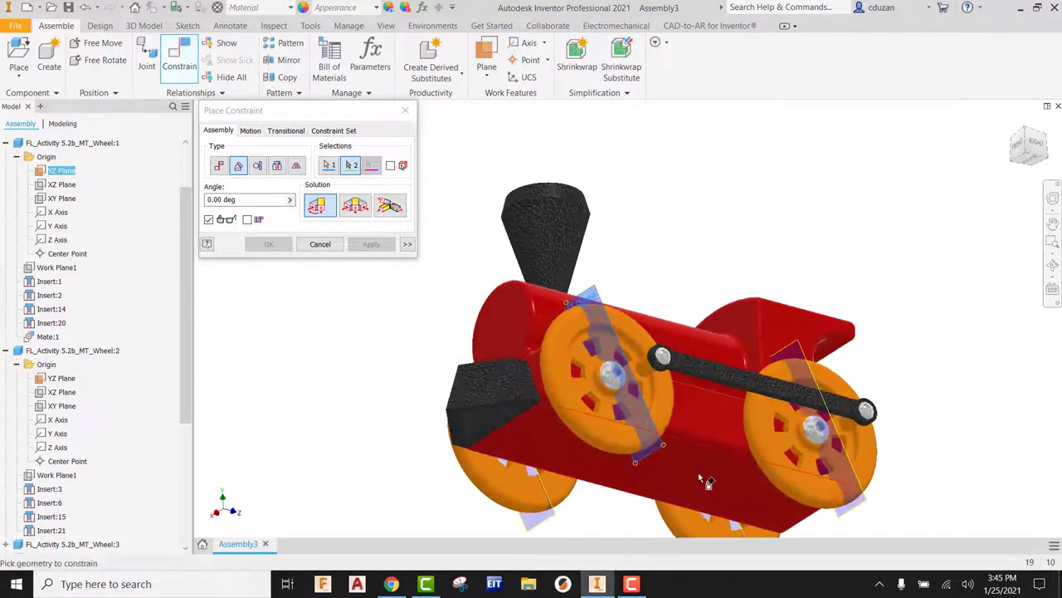
pyautogui.click(674, 485)
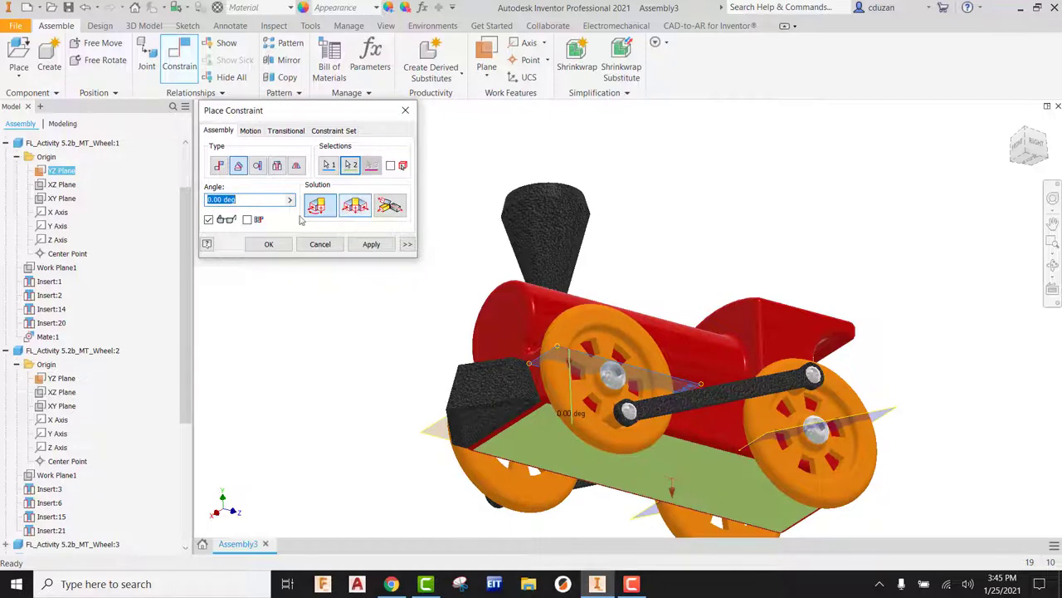
pyautogui.click(268, 243)
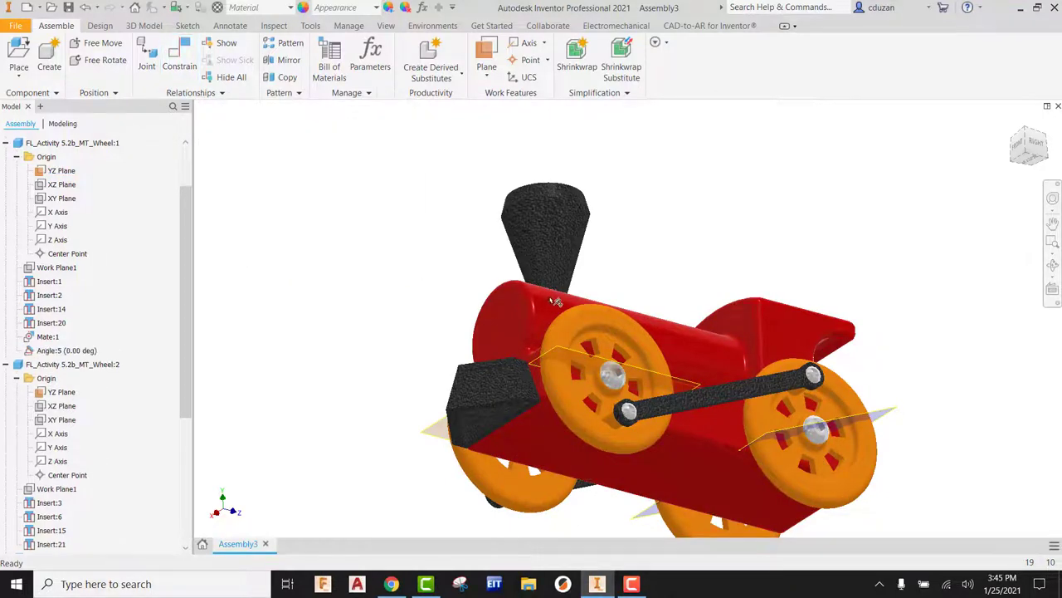
# Step: Drive the right front wheel's angle constraint from 0.00 deg to 720 deg and play the motion forward
pyautogui.keyDown('shift'); pyautogui.moveTo(299, 254); pyautogui.dragTo(419, 332, button='middle'); pyautogui.keyUp('shift')
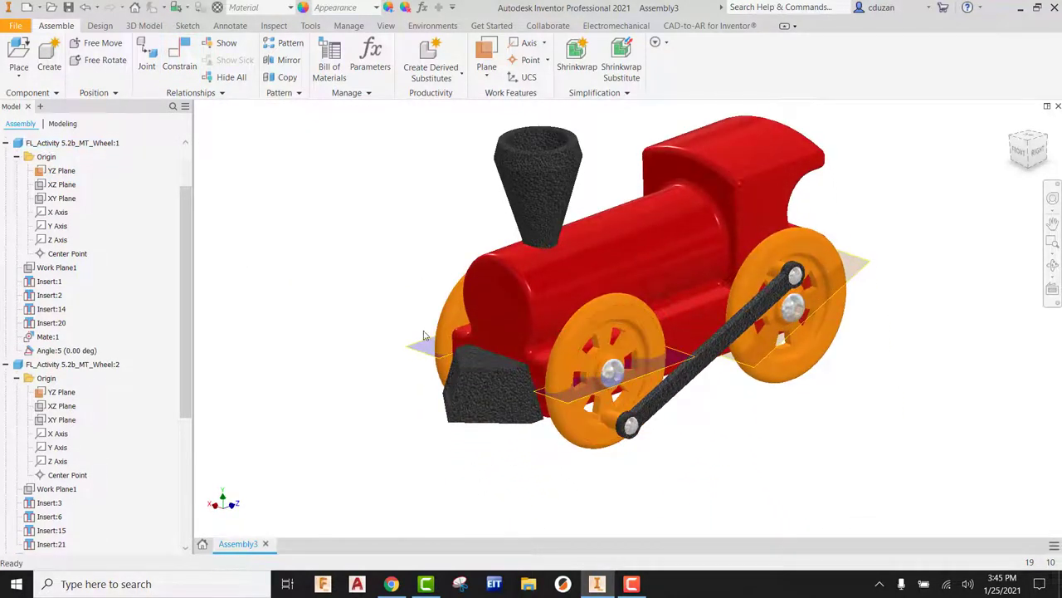
pyautogui.moveTo(677, 303); pyautogui.dragTo(646, 338, button='middle')
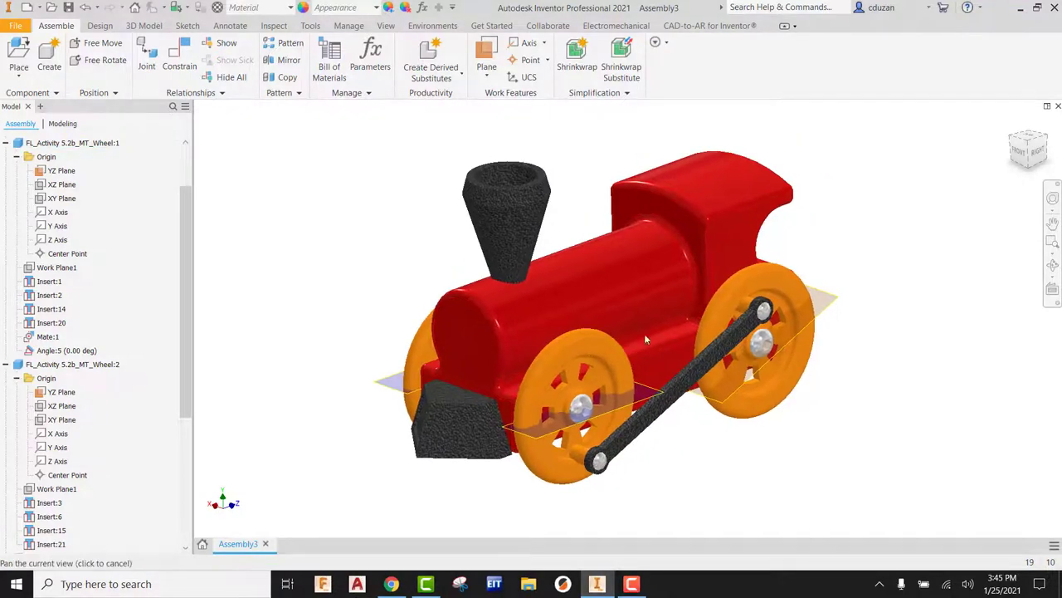
pyautogui.click(1014, 131)
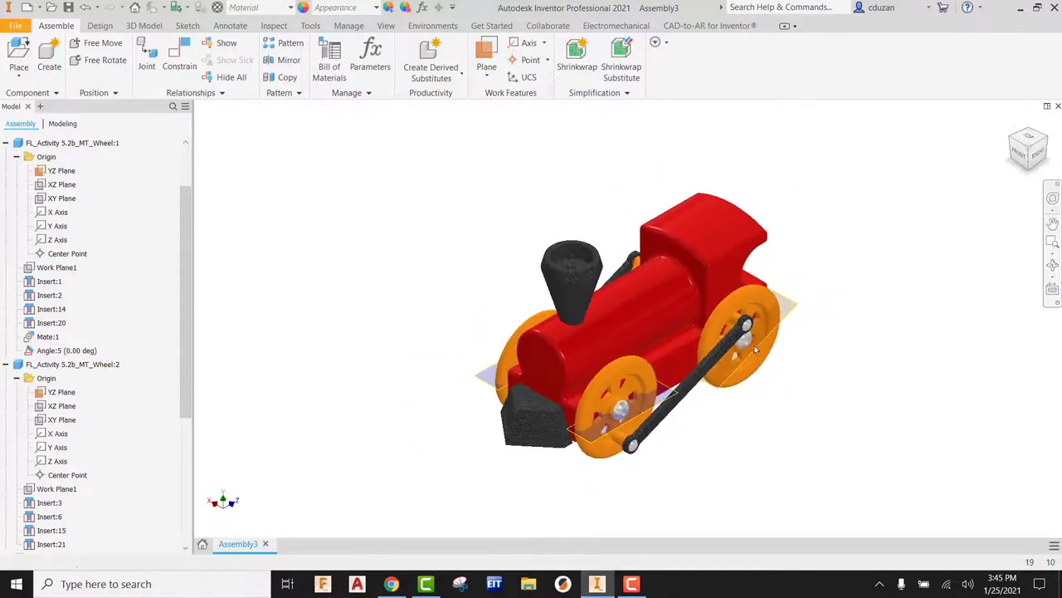
pyautogui.scroll(-5, 747, 356)
pyautogui.scroll(5, 743, 368)
pyautogui.scroll(-1, 764, 398)
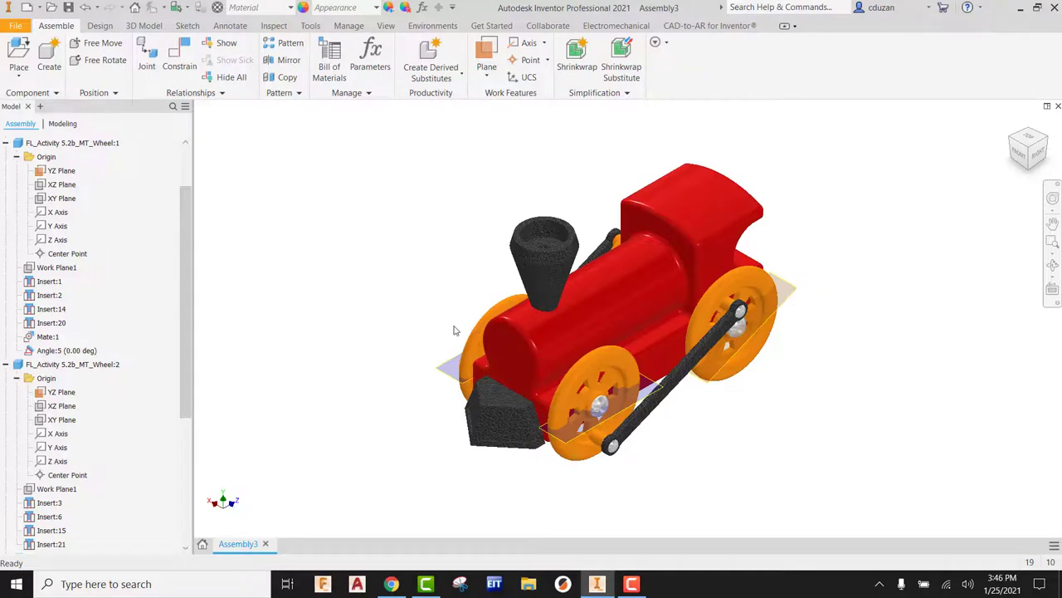
pyautogui.rightClick(67, 352)
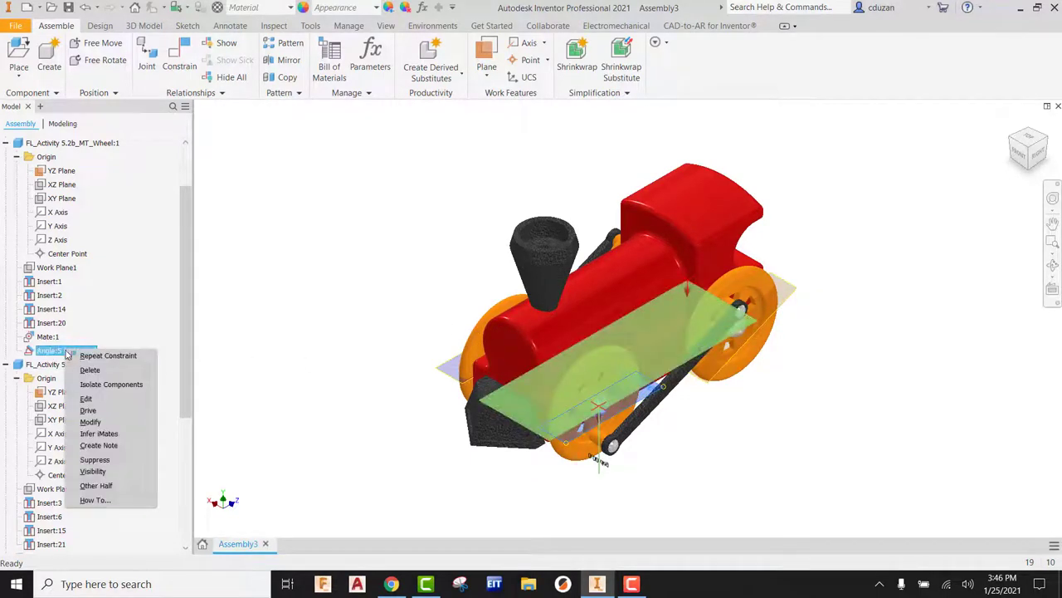
pyautogui.click(88, 410)
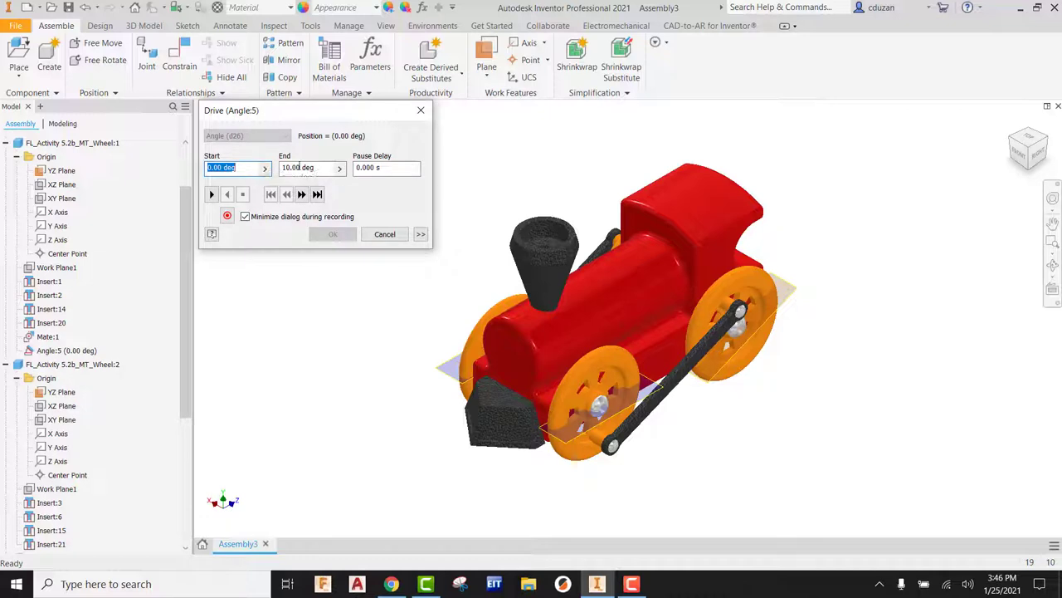
pyautogui.press('Tab')
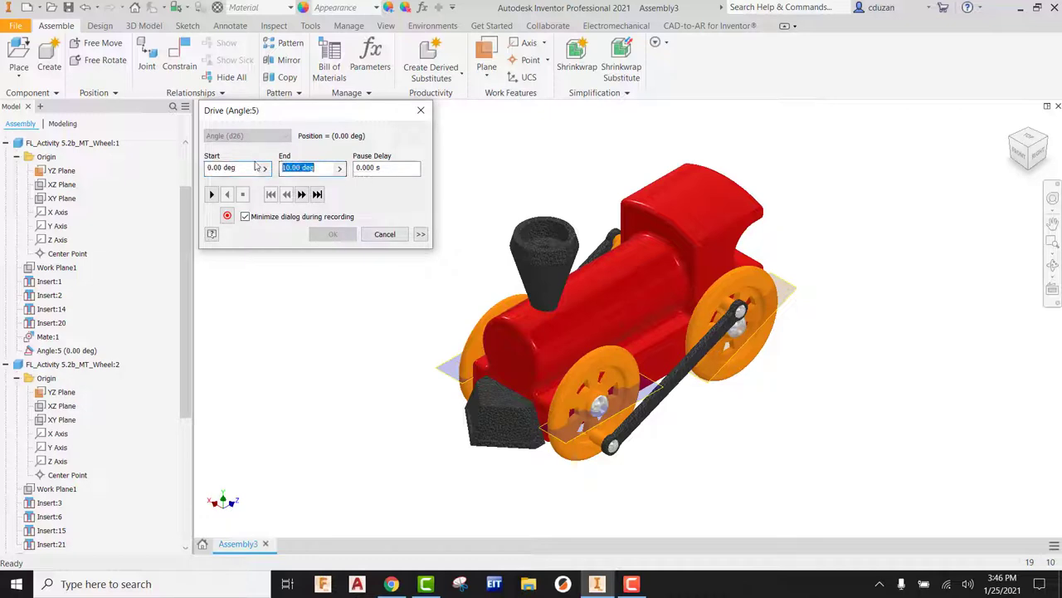
pyautogui.write('720')
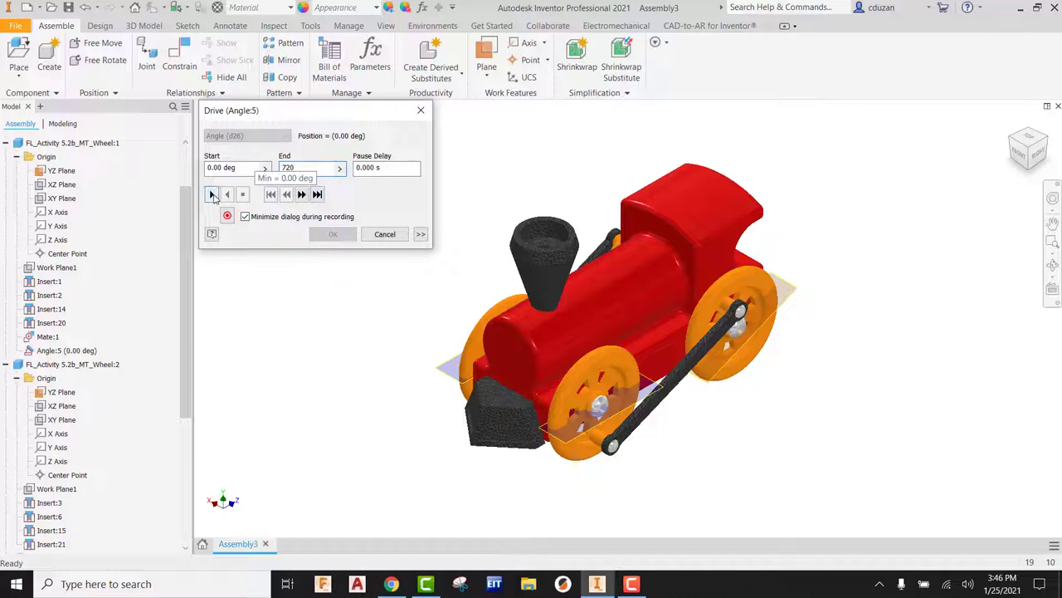
pyautogui.click(212, 194)
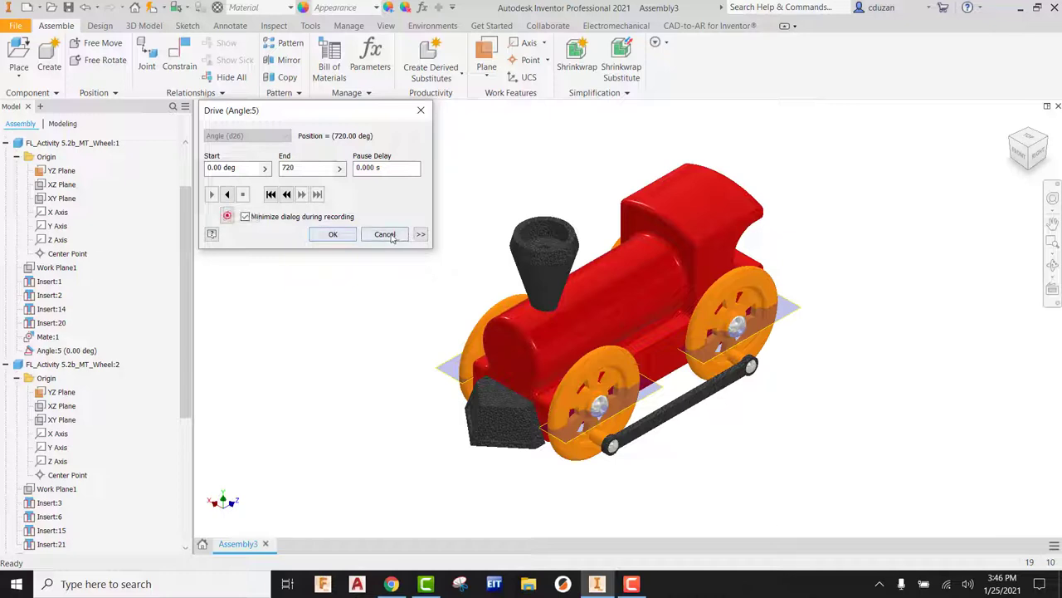
# Step: Rewind the driven angle to its start and set the recording to save as WMV file Miniature Train Project Animation in the Desktop's CD_Activity 5.2b_MT folder
pyautogui.click(270, 194)
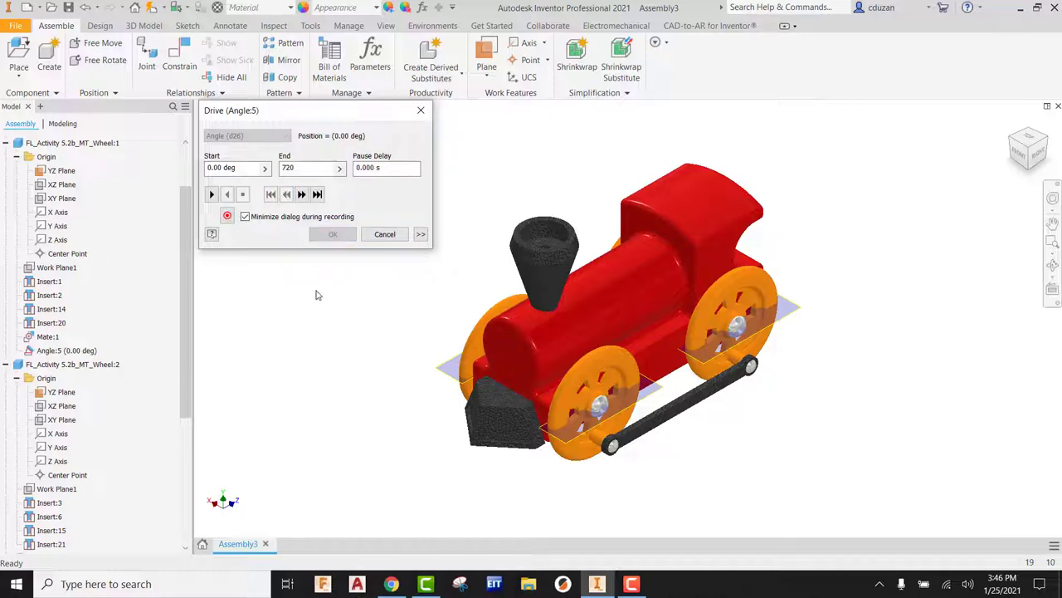
pyautogui.click(227, 217)
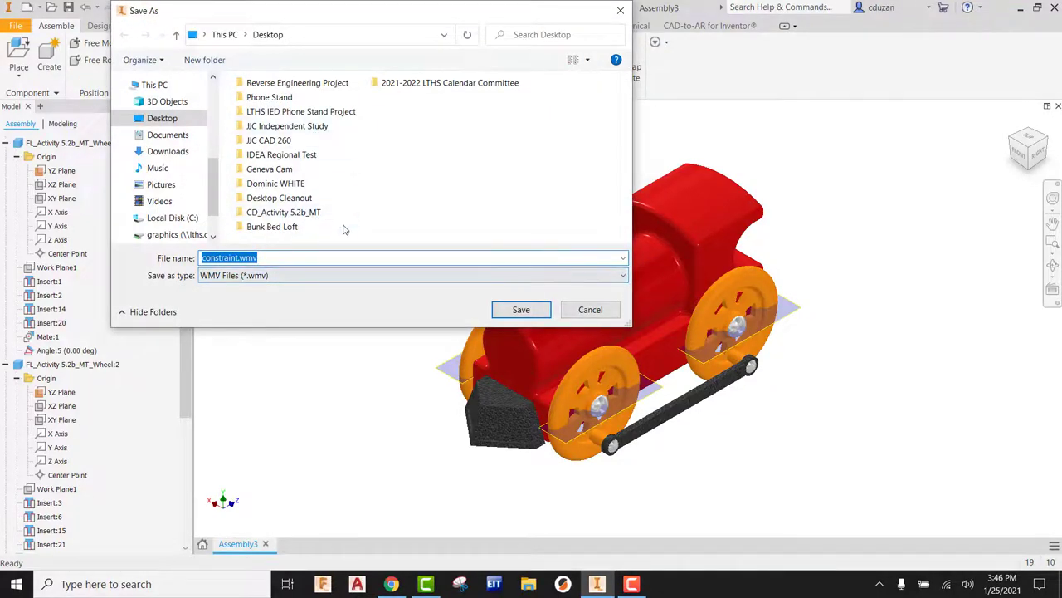
pyautogui.doubleClick(304, 214)
pyautogui.doubleClick(274, 259)
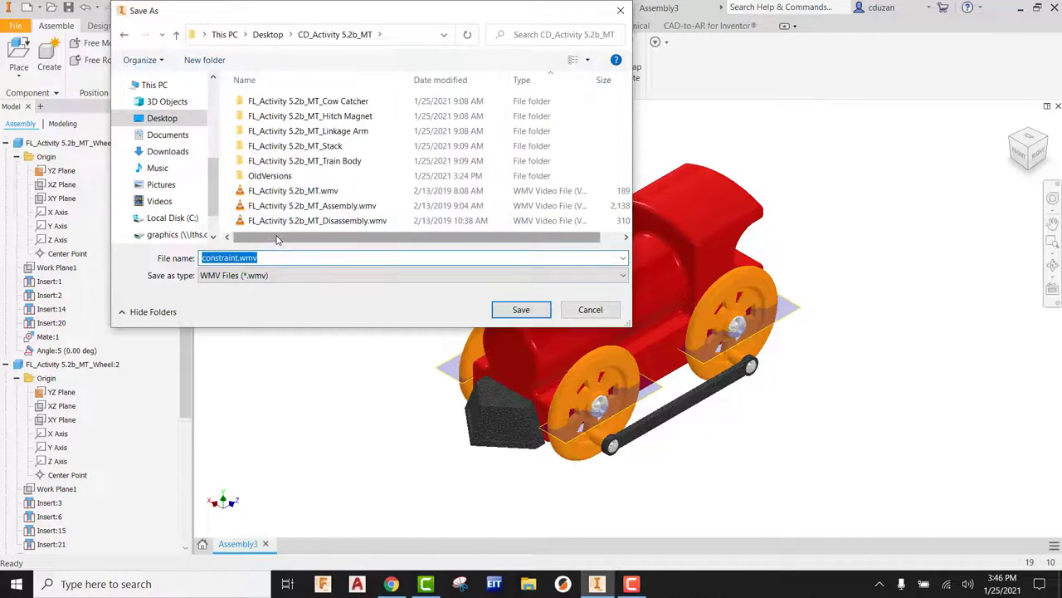
pyautogui.write('Miniature ')
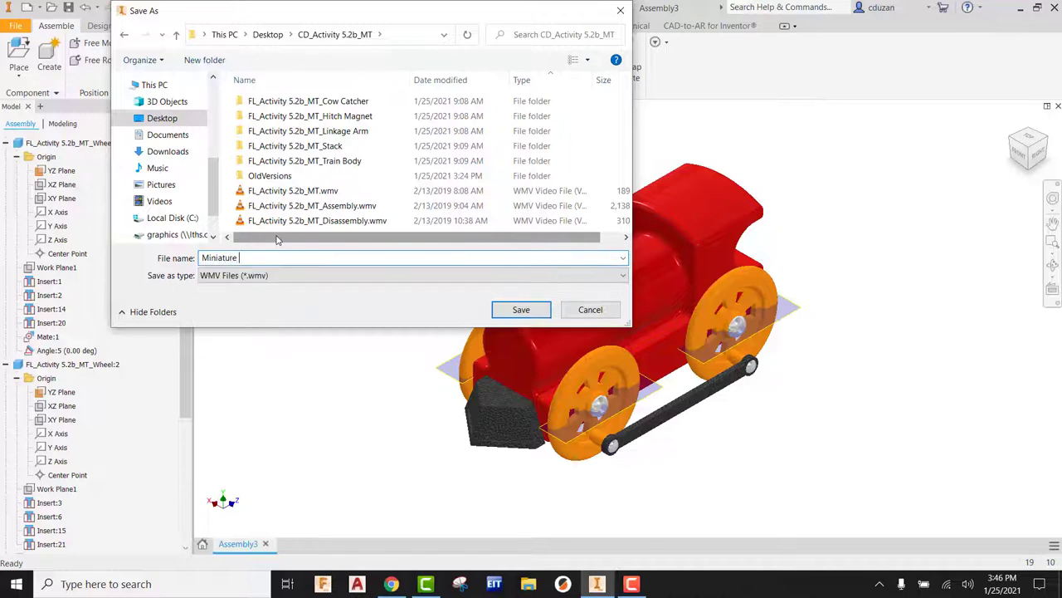
pyautogui.write('Train Project Animation')
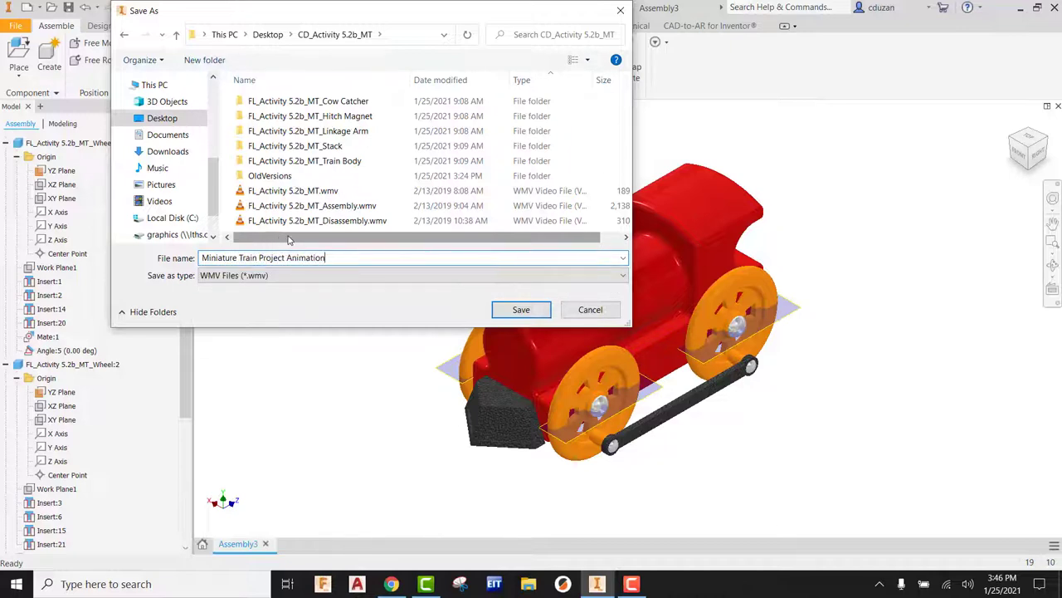
pyautogui.click(284, 275)
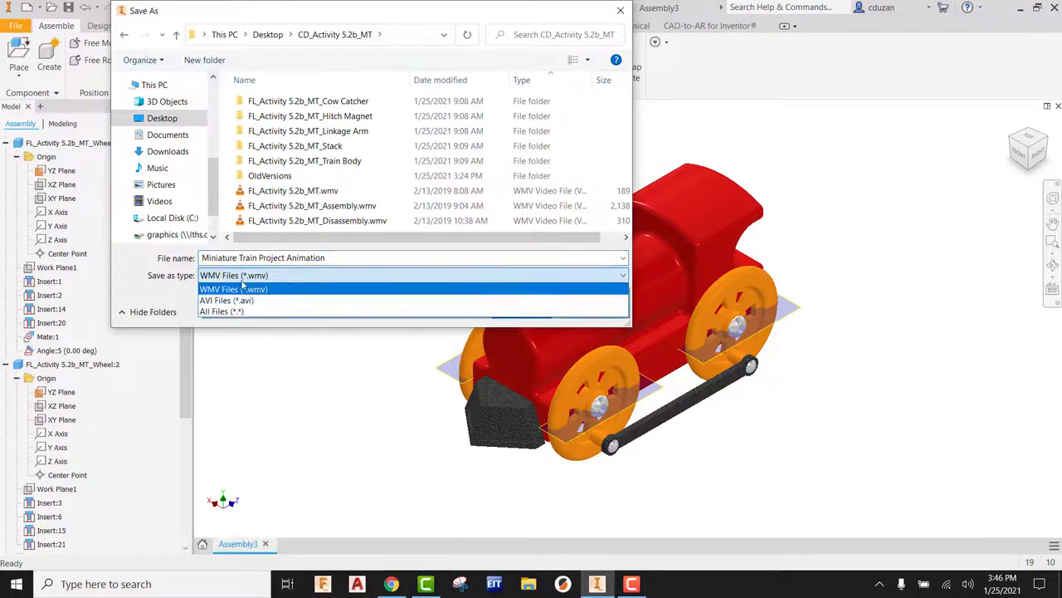
pyautogui.click(239, 290)
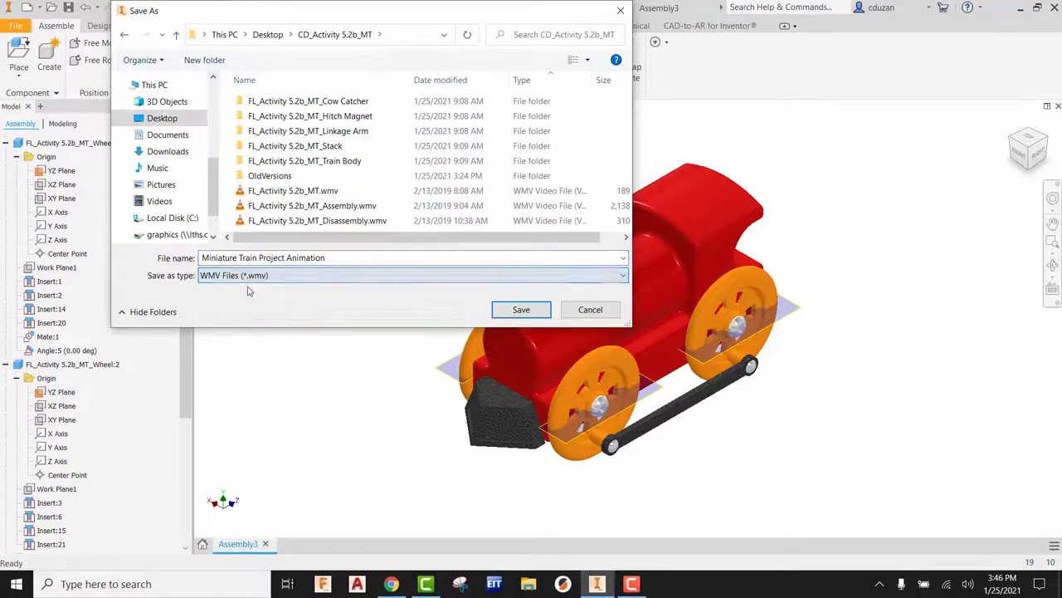
pyautogui.click(520, 310)
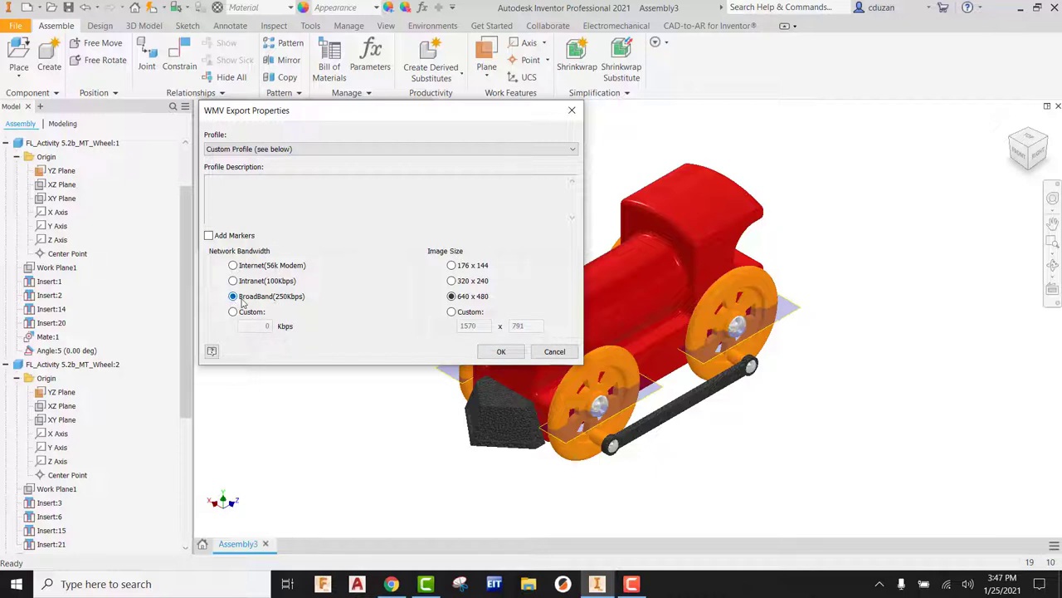
# Step: Try to export the WMV video with the custom 1570 x 791 image size
pyautogui.click(452, 313)
pyautogui.click(478, 325)
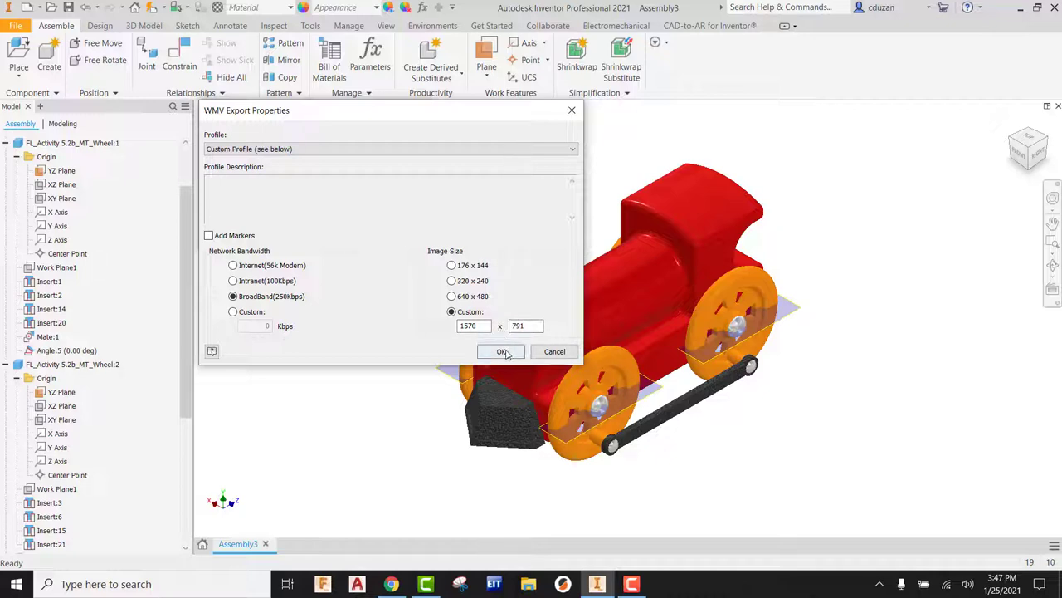
pyautogui.click(502, 352)
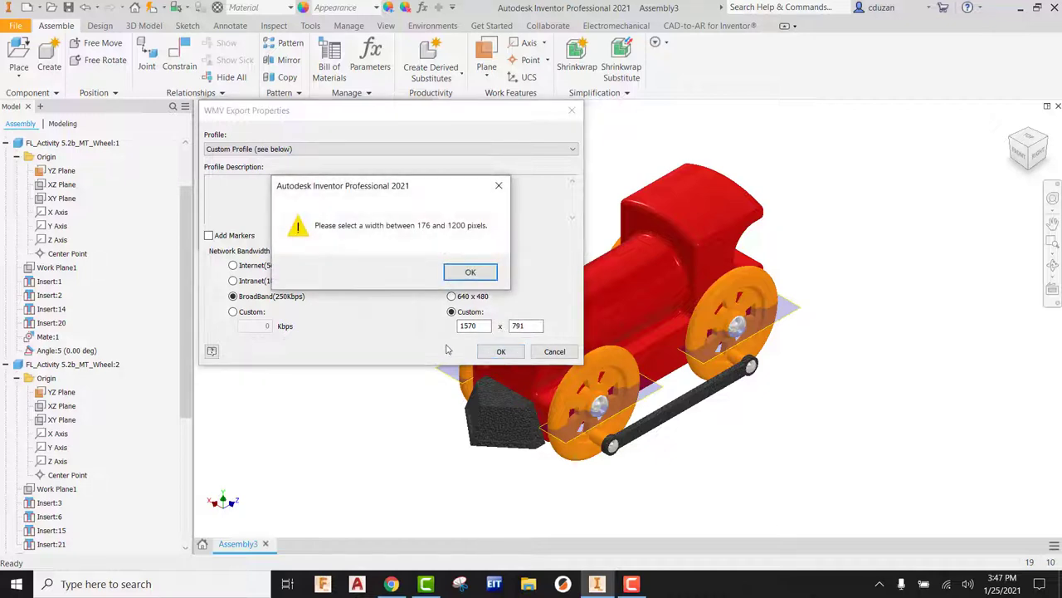
pyautogui.click(471, 273)
# Step: Choose the 640 x 480 image size for the WMV export and record the forward drive motion through to its end
pyautogui.click(452, 296)
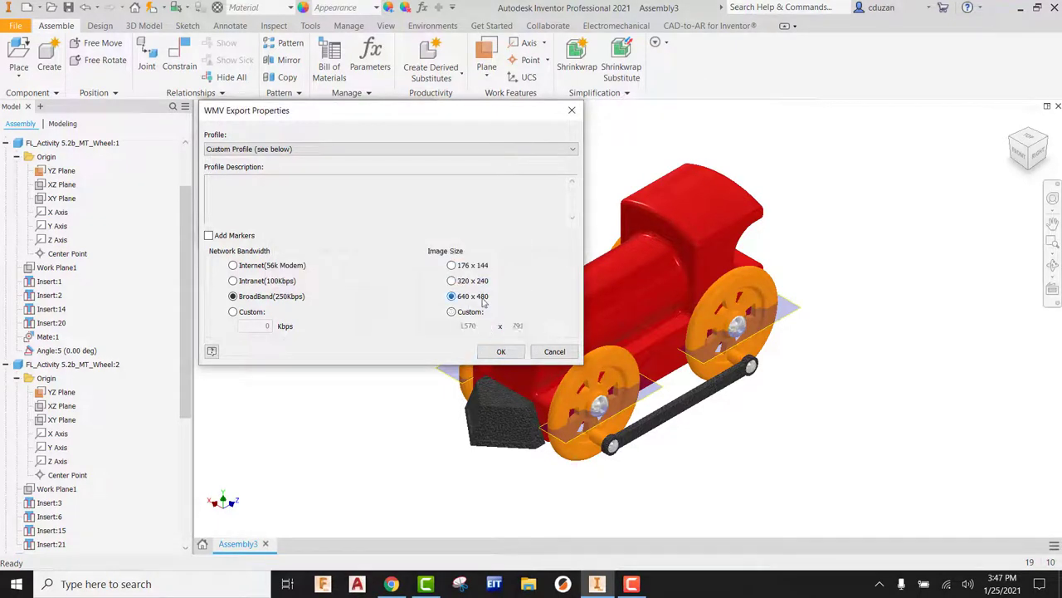
pyautogui.click(501, 352)
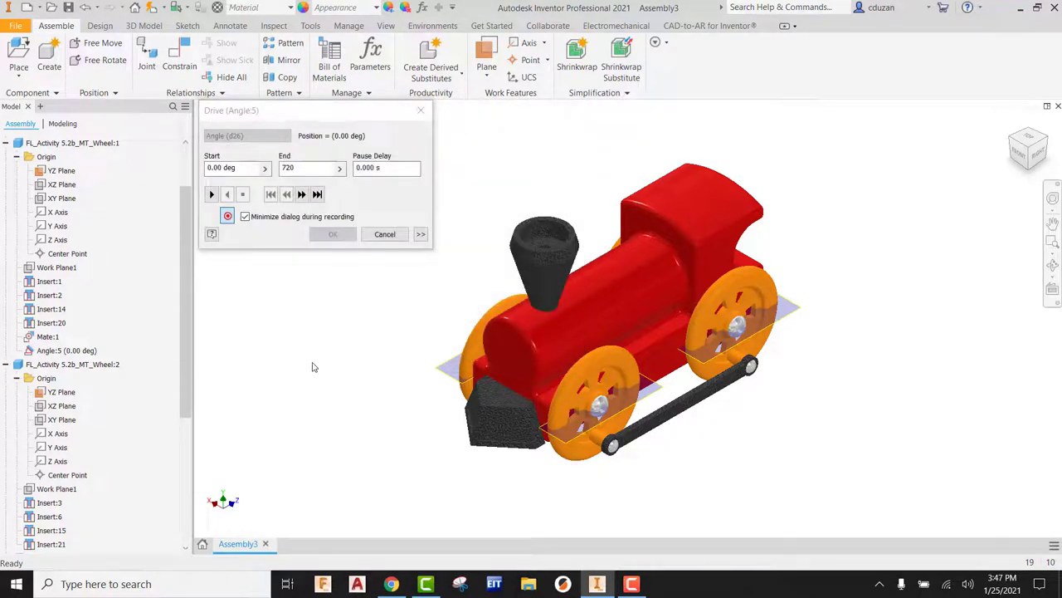
pyautogui.click(212, 194)
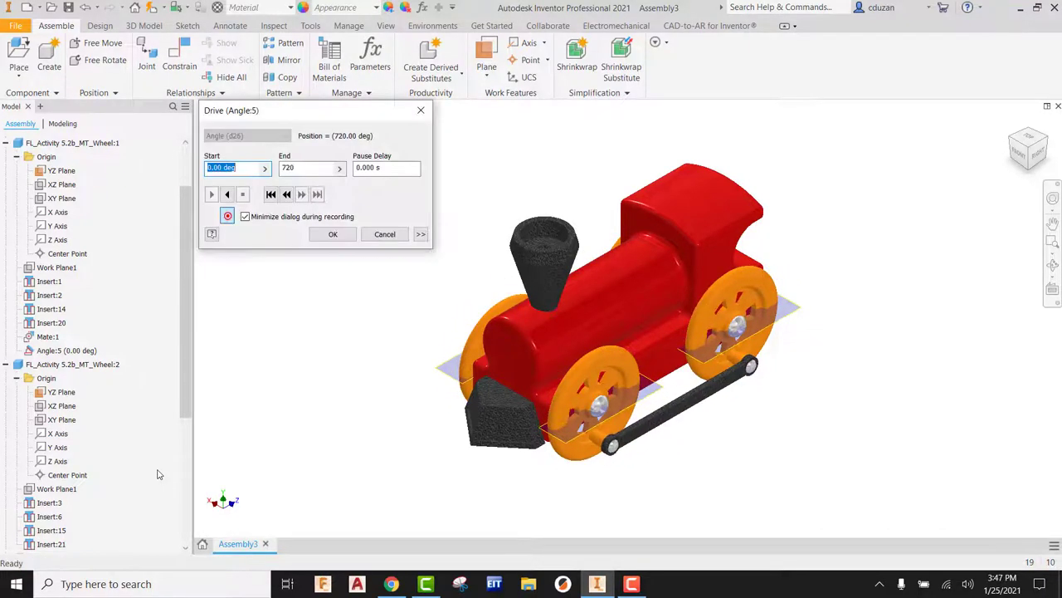
pyautogui.click(331, 235)
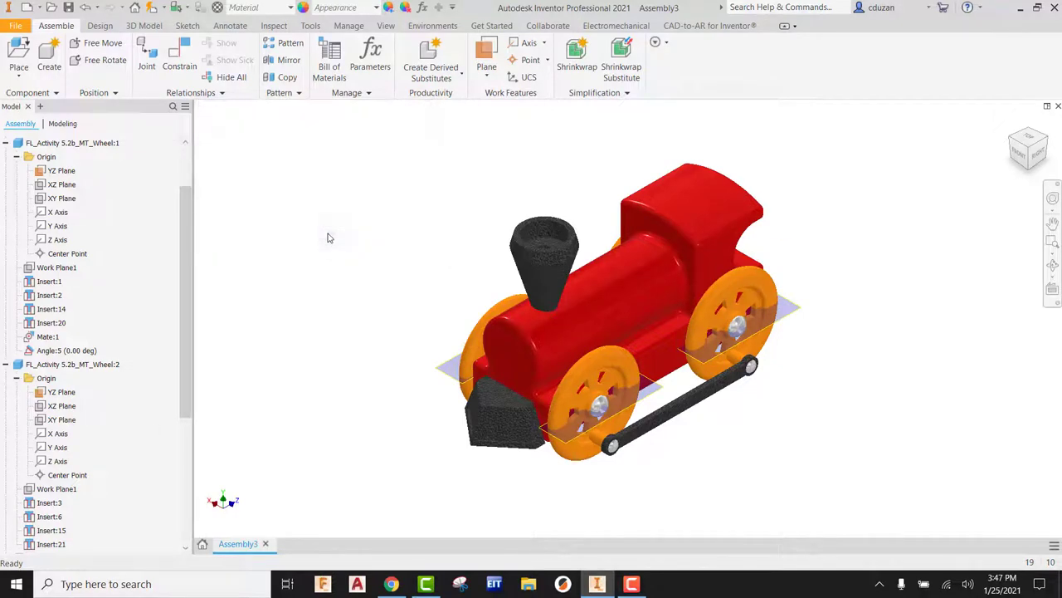
# Step: Switch to File Explorer and open the CD_Activity 5.2b_MT folder on the Desktop
pyautogui.click(1023, 9)
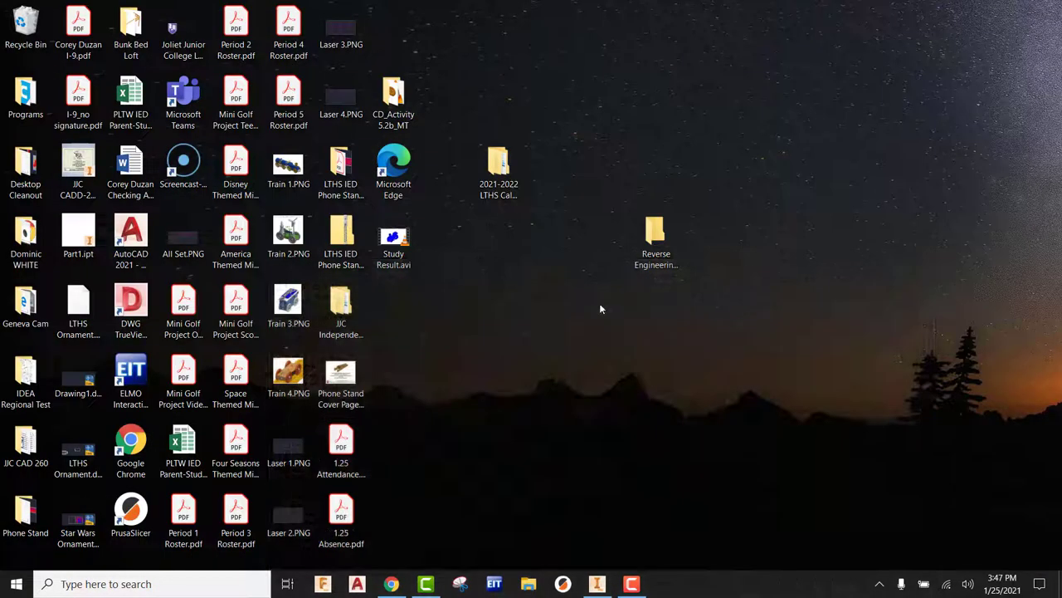
pyautogui.click(538, 586)
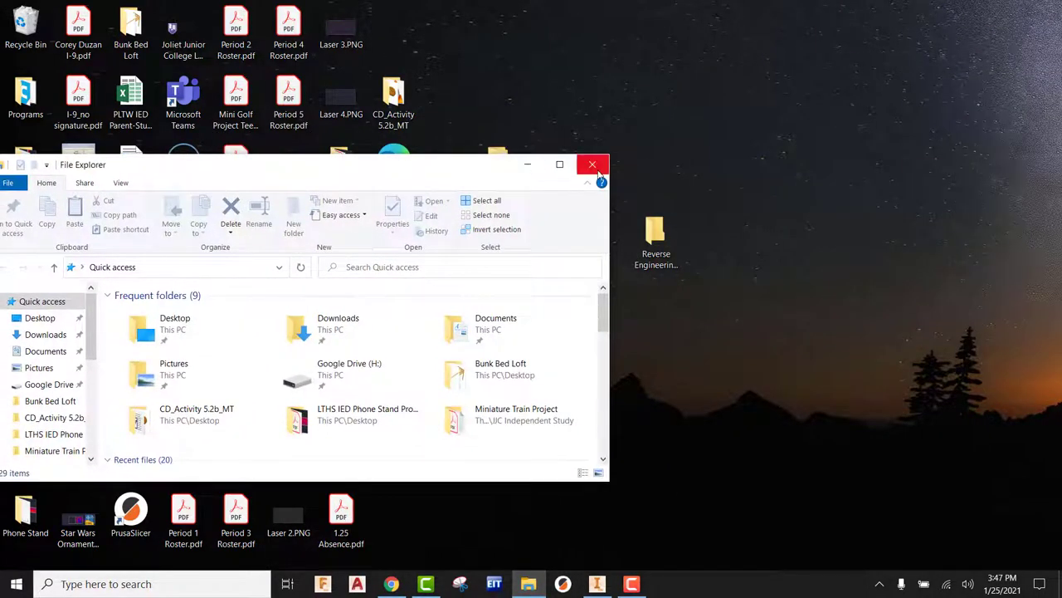
pyautogui.click(559, 163)
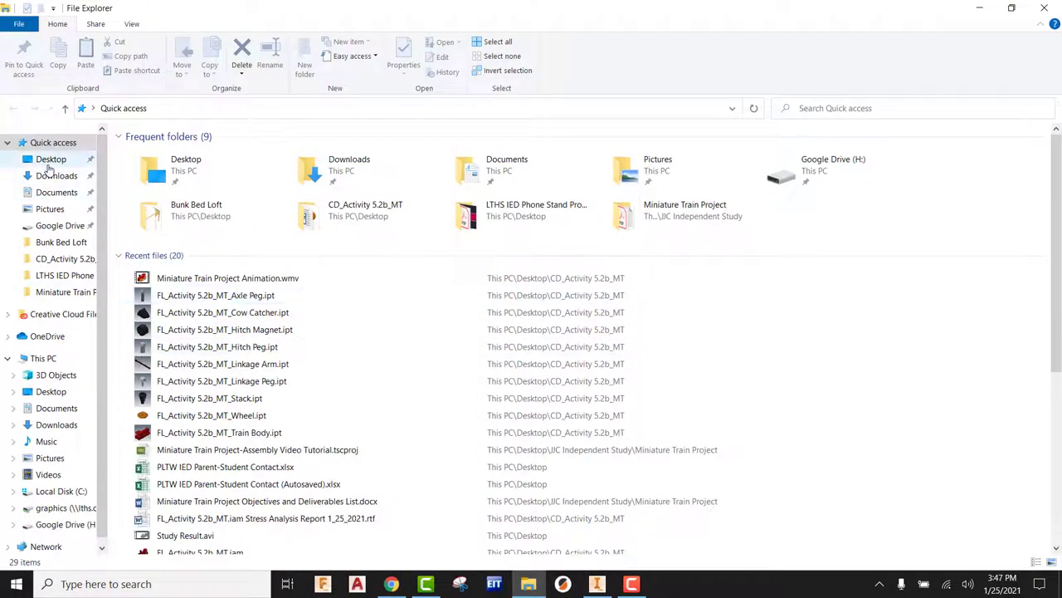
pyautogui.click(49, 162)
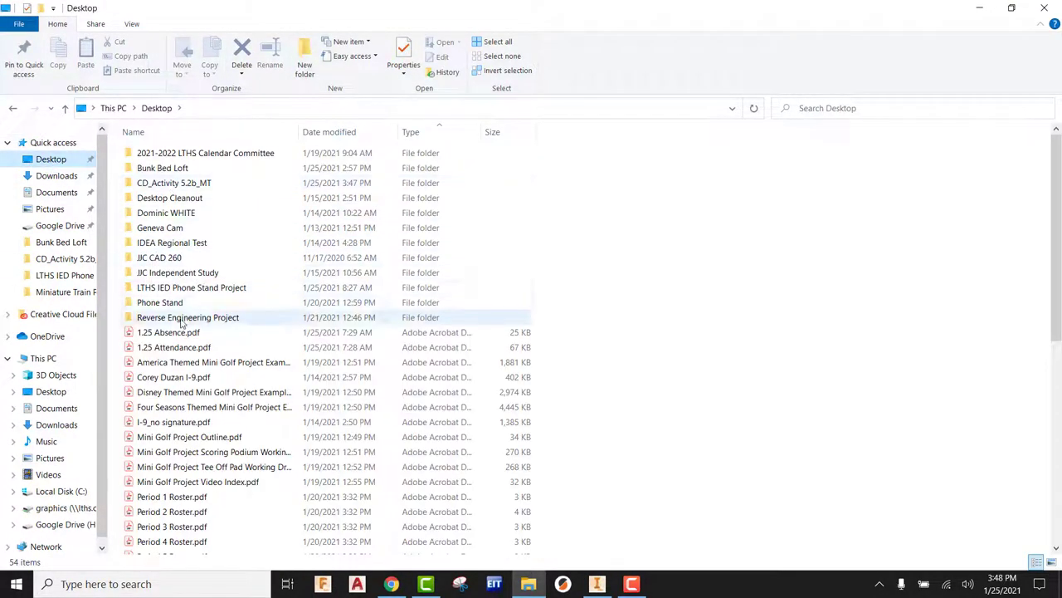
pyautogui.doubleClick(170, 183)
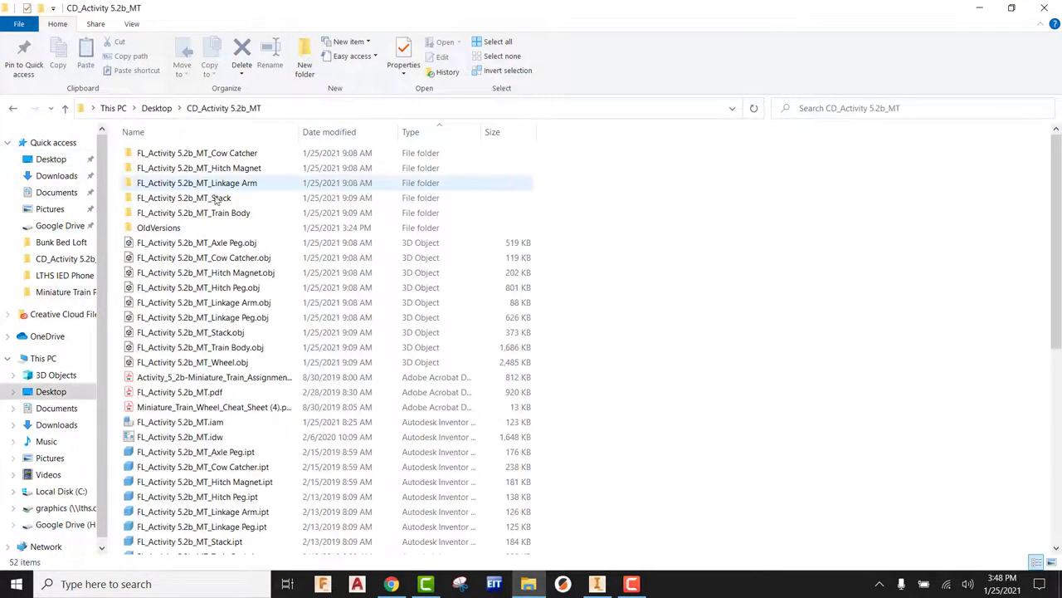
# Step: Play Miniature Train Project Animation.wmv to review the recorded wheel motion, and put the player and folder windows away
pyautogui.scroll(-7, 195, 411)
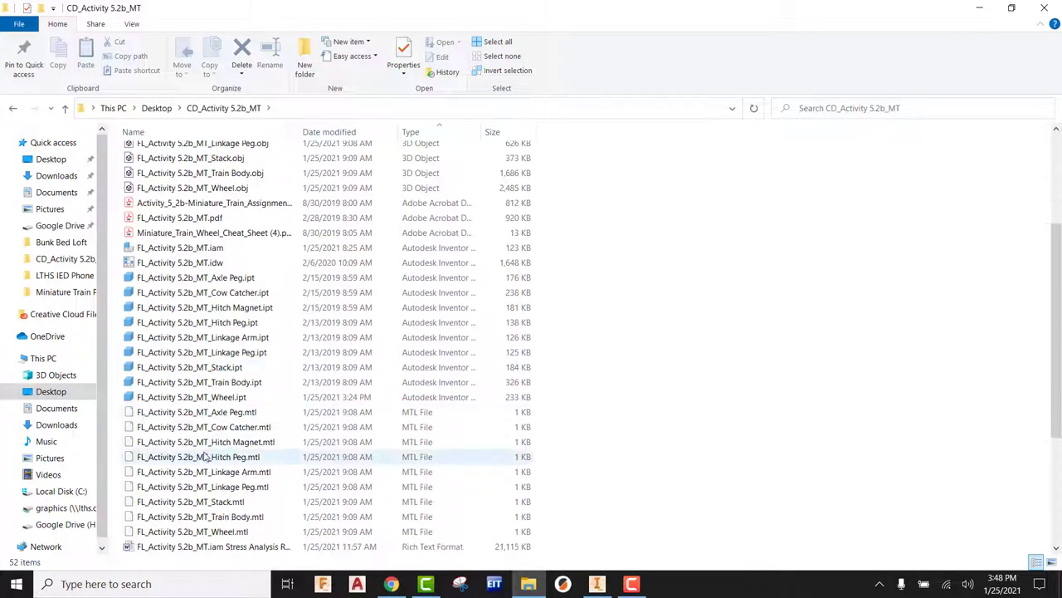
pyautogui.scroll(-2, 200, 509)
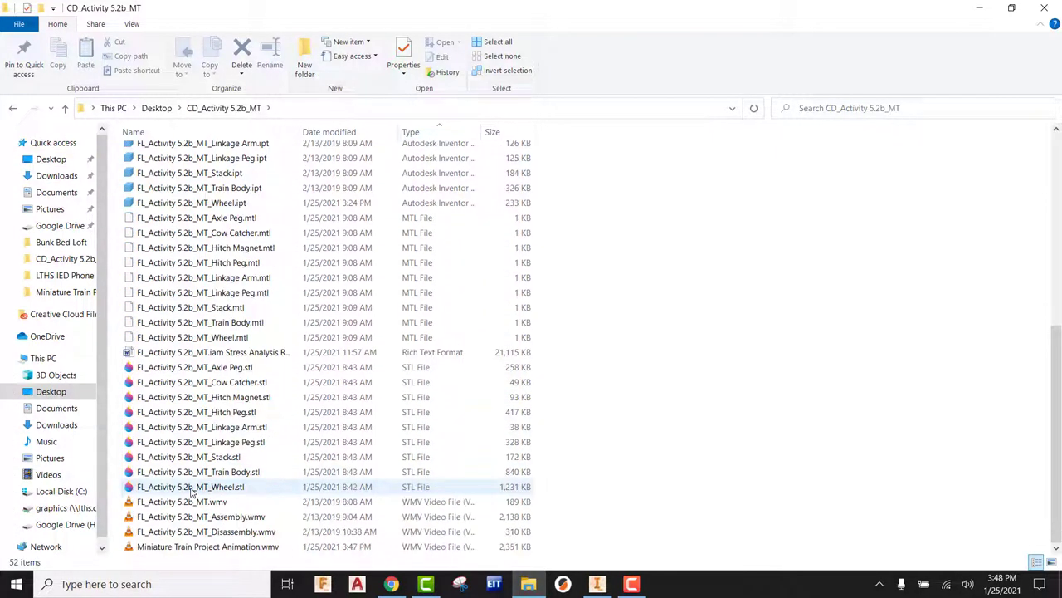
pyautogui.doubleClick(212, 548)
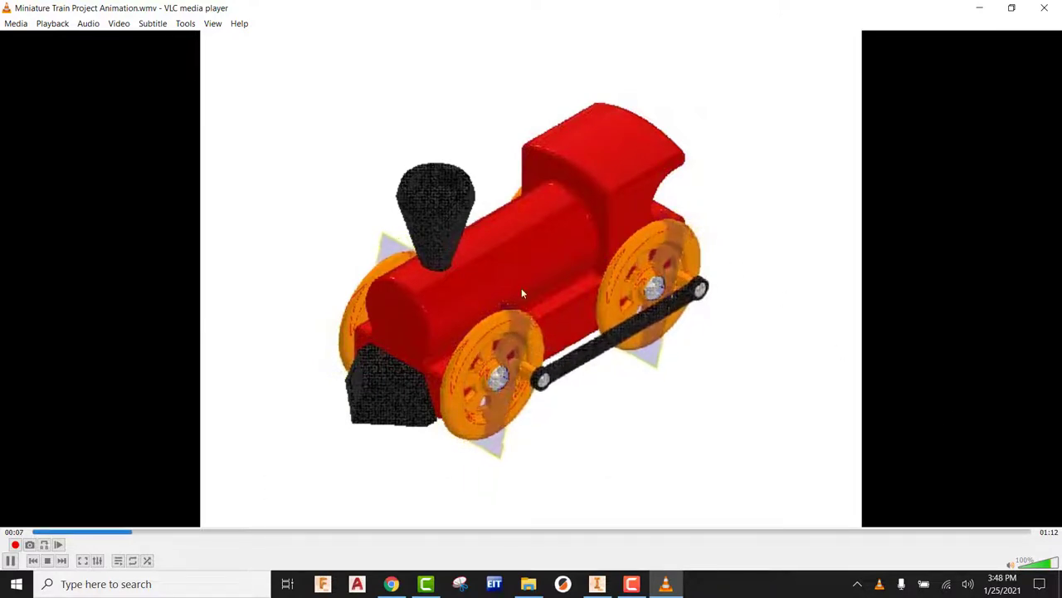
pyautogui.click(1044, 8)
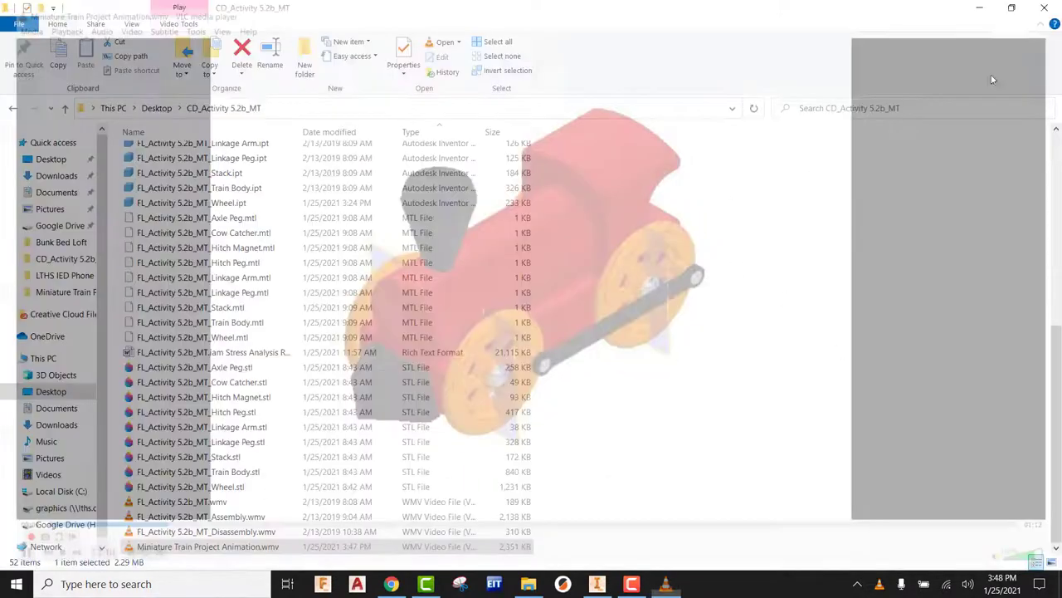
pyautogui.click(980, 8)
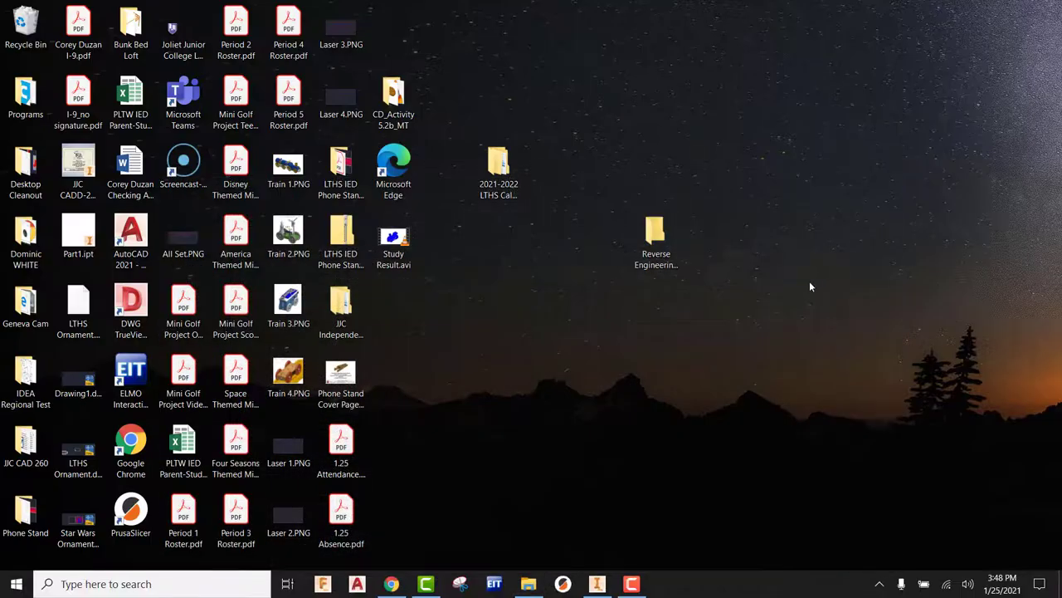
# Step: Switch back to Inventor, edit the right front wheel in place to hide its YZ origin plane, and return to the assembly
pyautogui.click(598, 585)
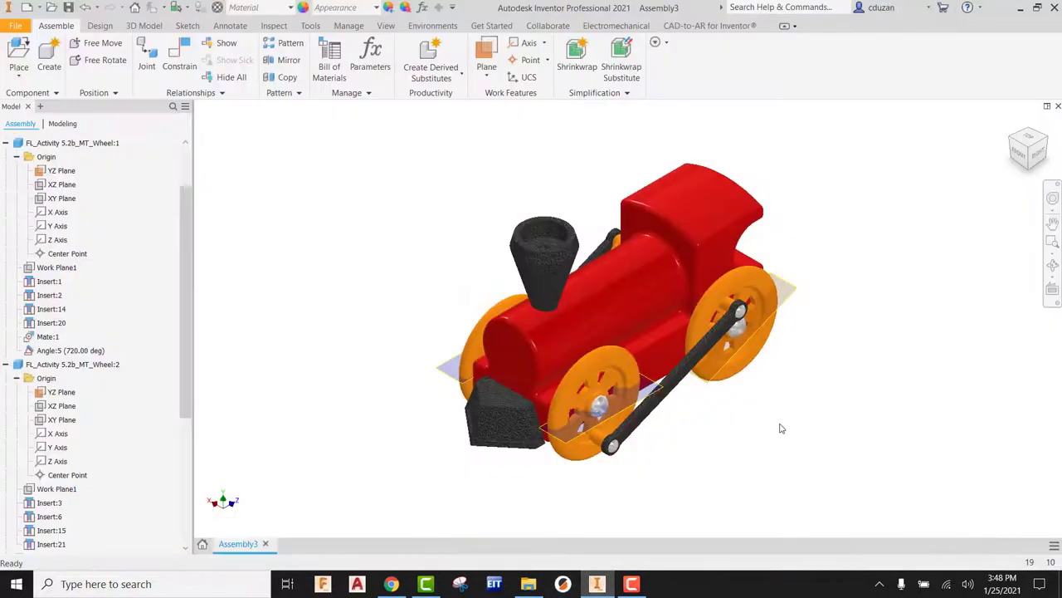
pyautogui.doubleClick(623, 362)
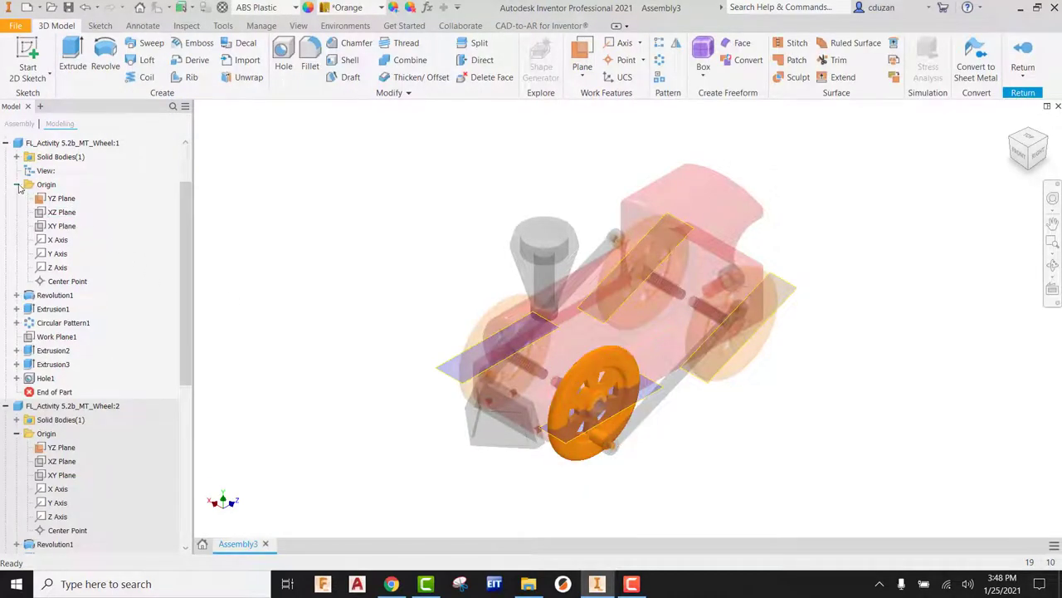
pyautogui.click(16, 185)
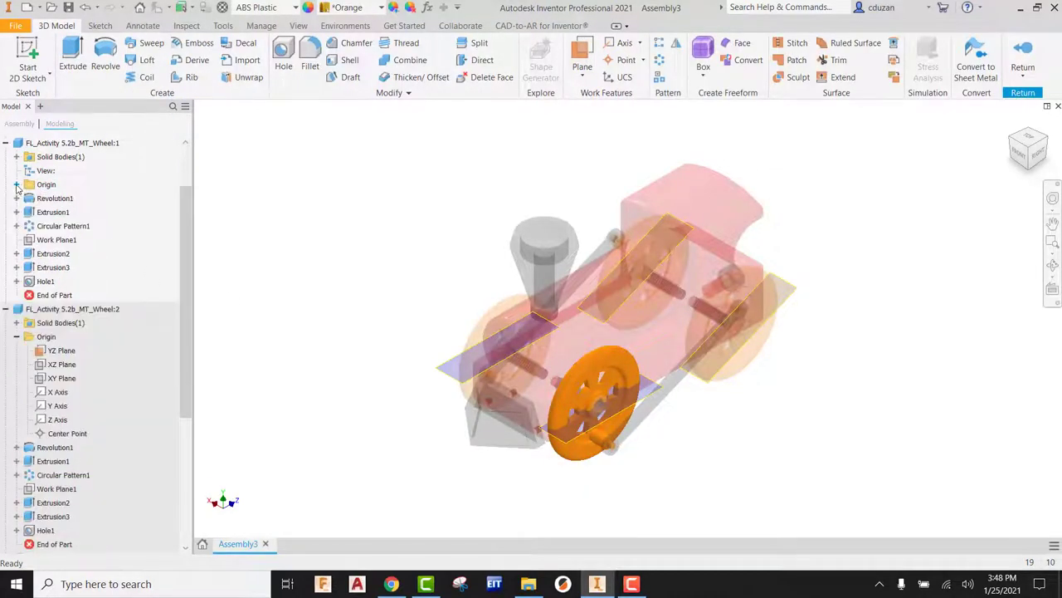
pyautogui.click(16, 185)
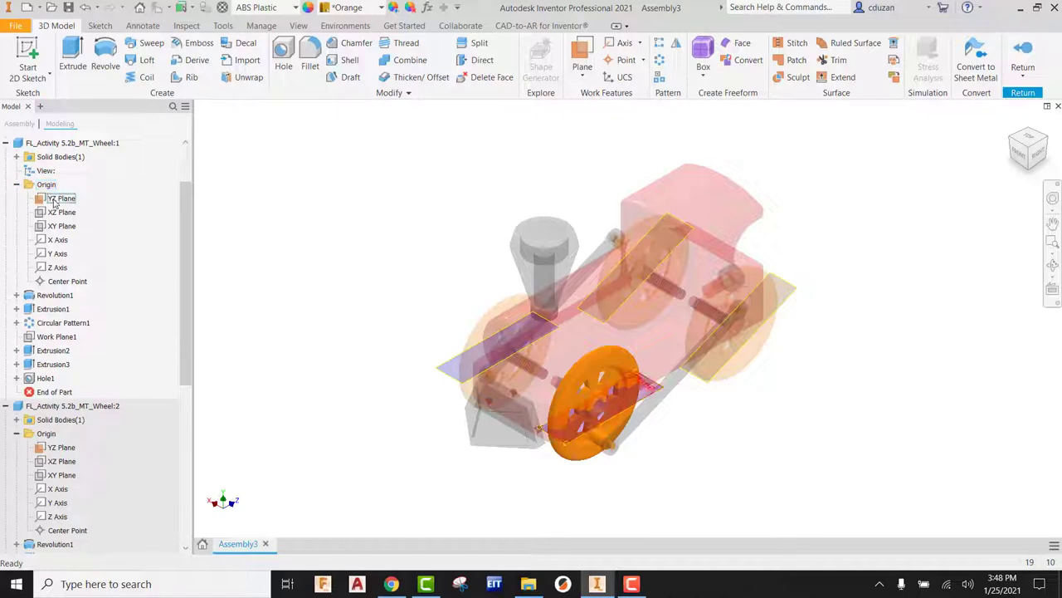
pyautogui.rightClick(55, 202)
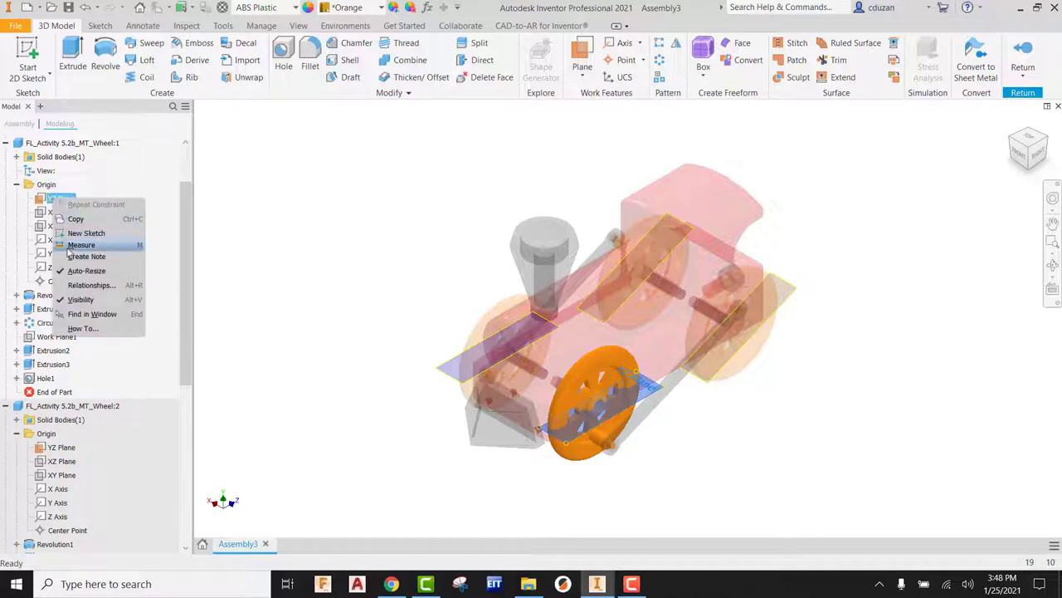
pyautogui.click(60, 302)
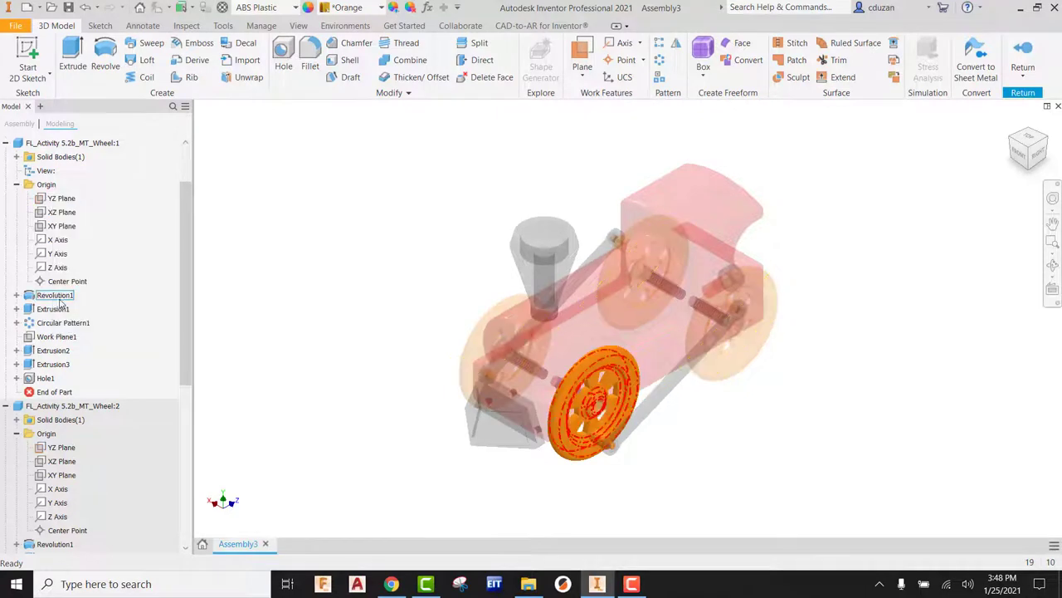
pyautogui.click(1022, 53)
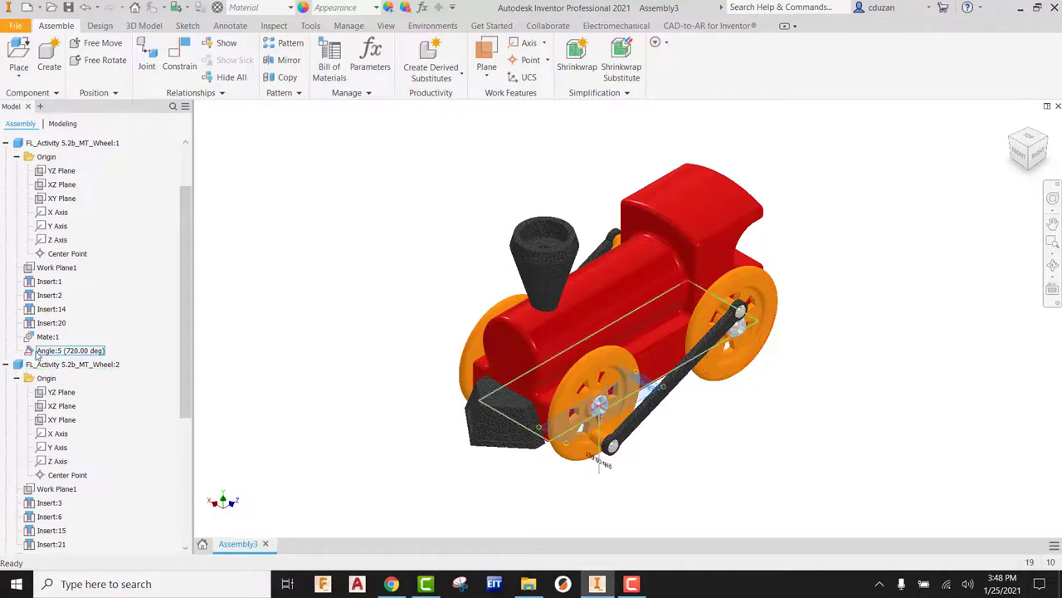
# Step: Open the Drive settings for the front wheel's Angle:5 constraint and set its recording to overwrite Miniature Train Project Animation.wmv
pyautogui.rightClick(63, 354)
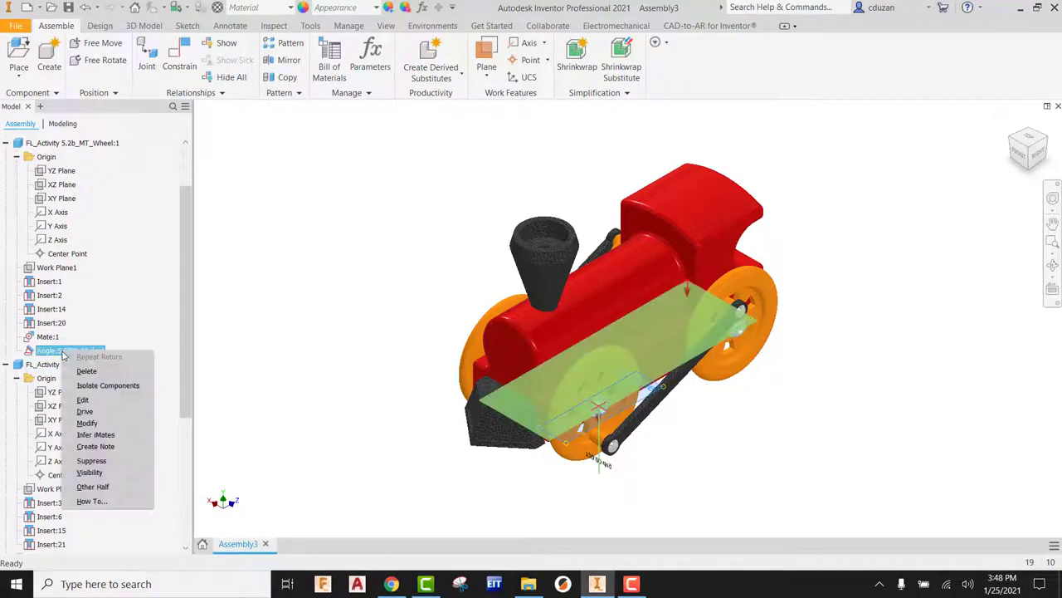
pyautogui.click(84, 411)
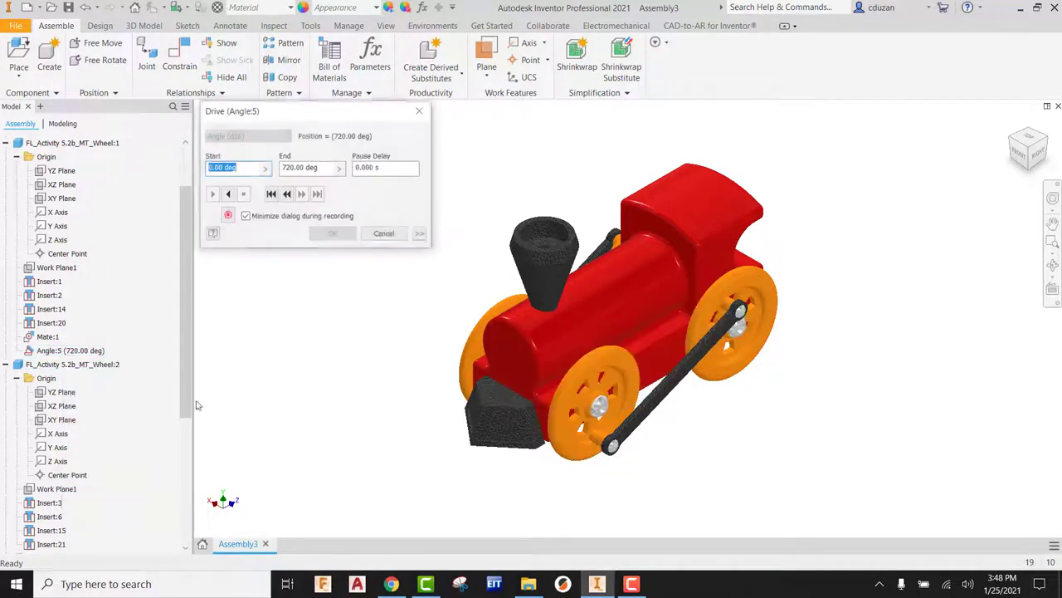
pyautogui.click(227, 216)
pyautogui.scroll(-1, 330, 223)
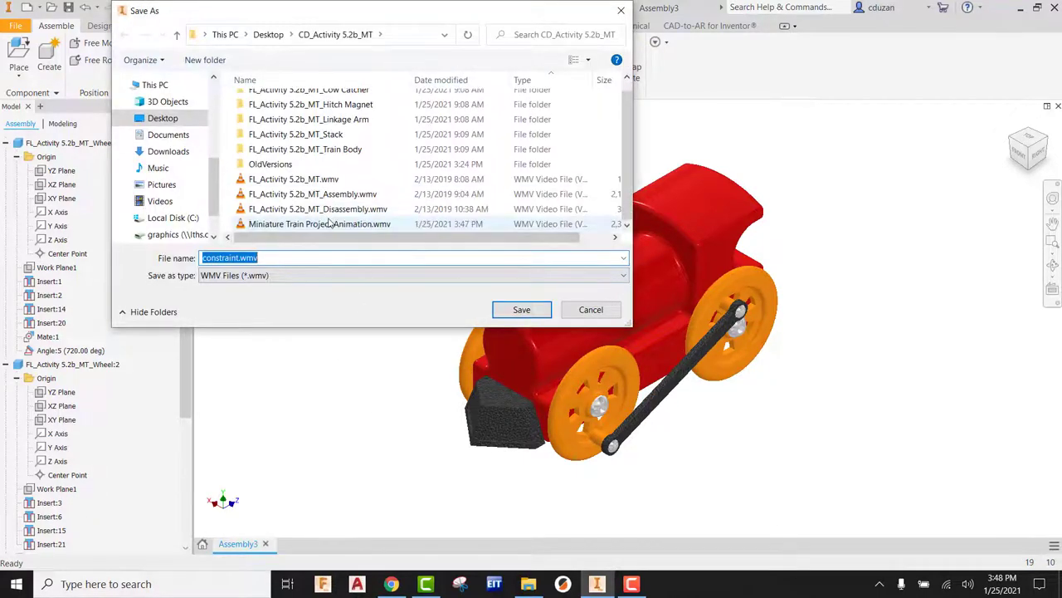
pyautogui.click(299, 224)
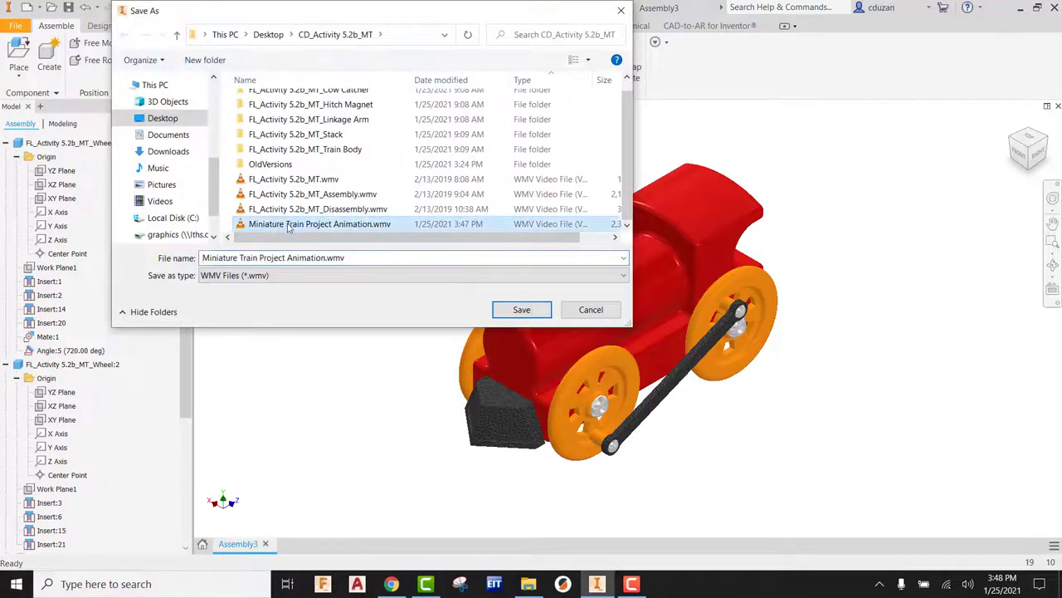
pyautogui.click(521, 310)
pyautogui.click(565, 293)
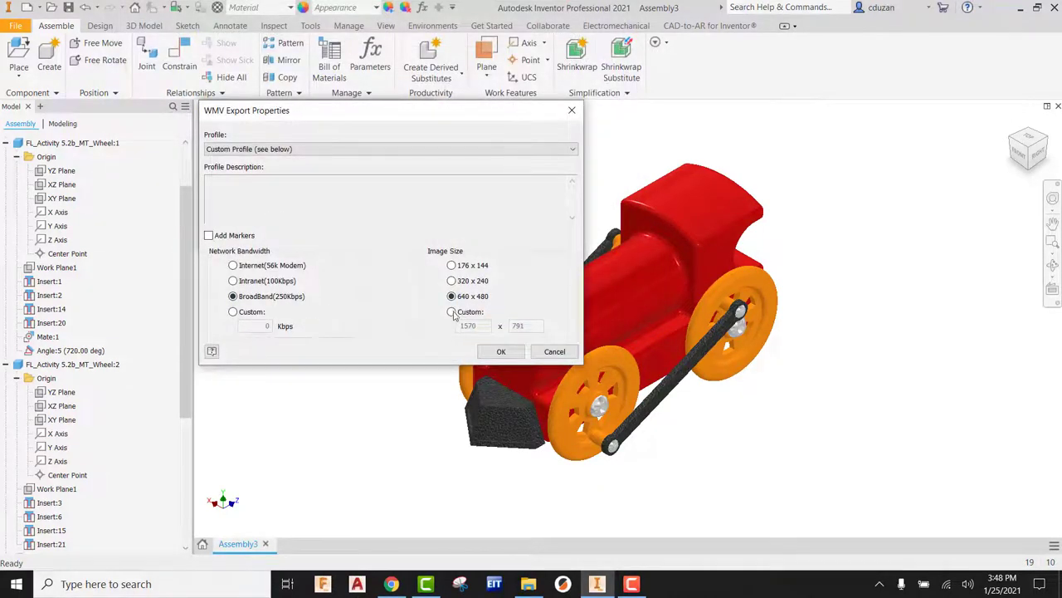
# Step: Accept the 640 x 480 WMV export, rewind the drive to its start, record the forward motion through to 720 degrees, and close the drive settings
pyautogui.click(501, 351)
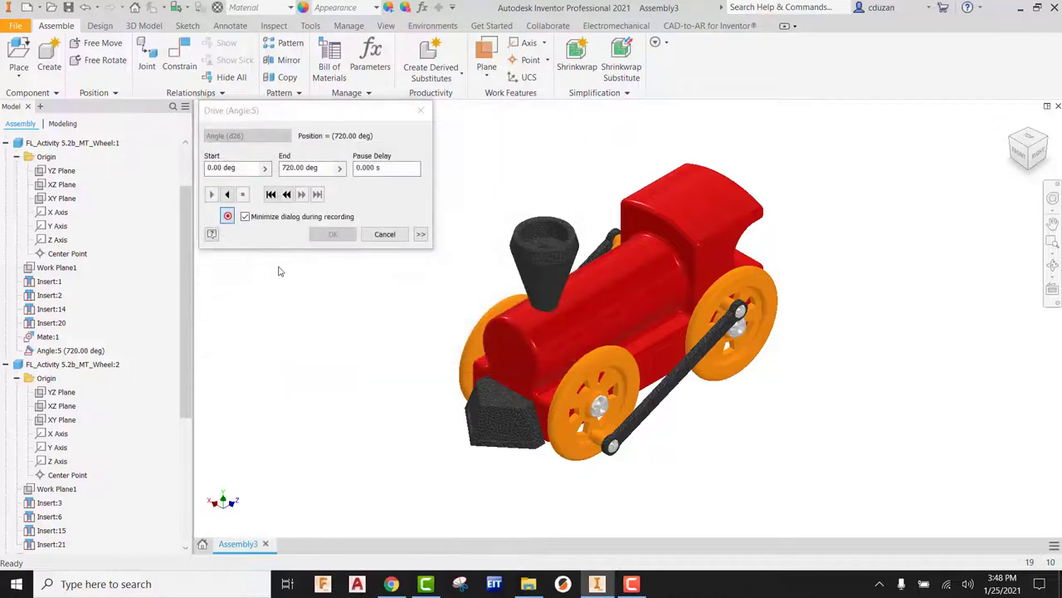
pyautogui.click(271, 194)
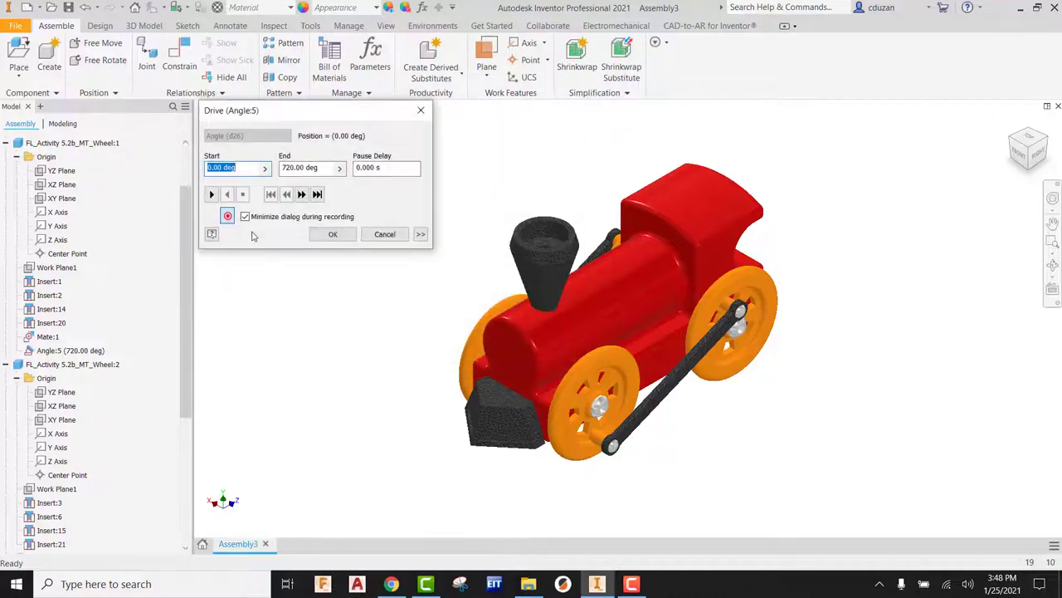
pyautogui.click(212, 194)
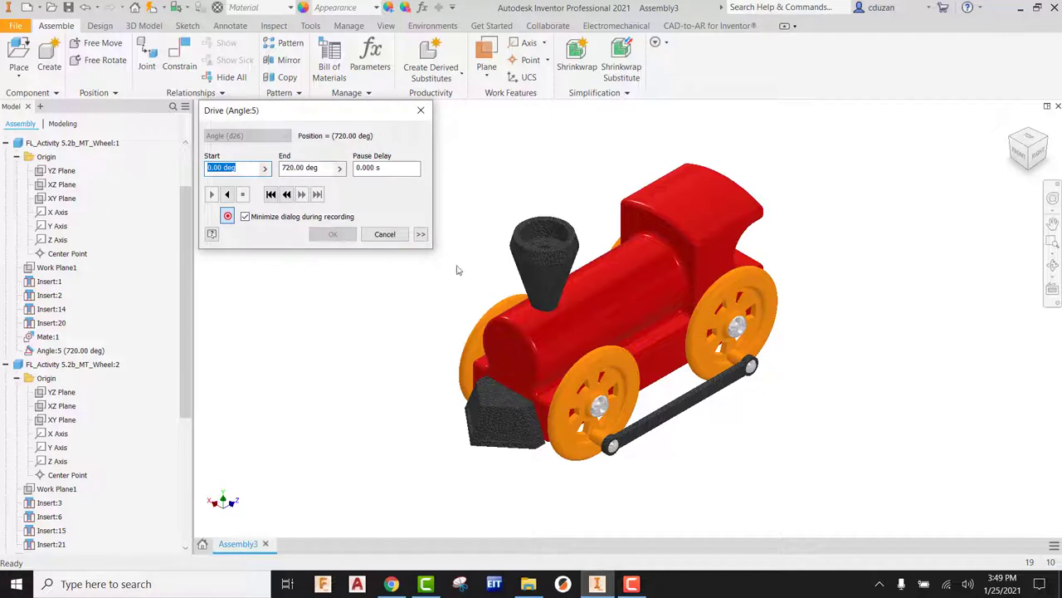
pyautogui.click(384, 233)
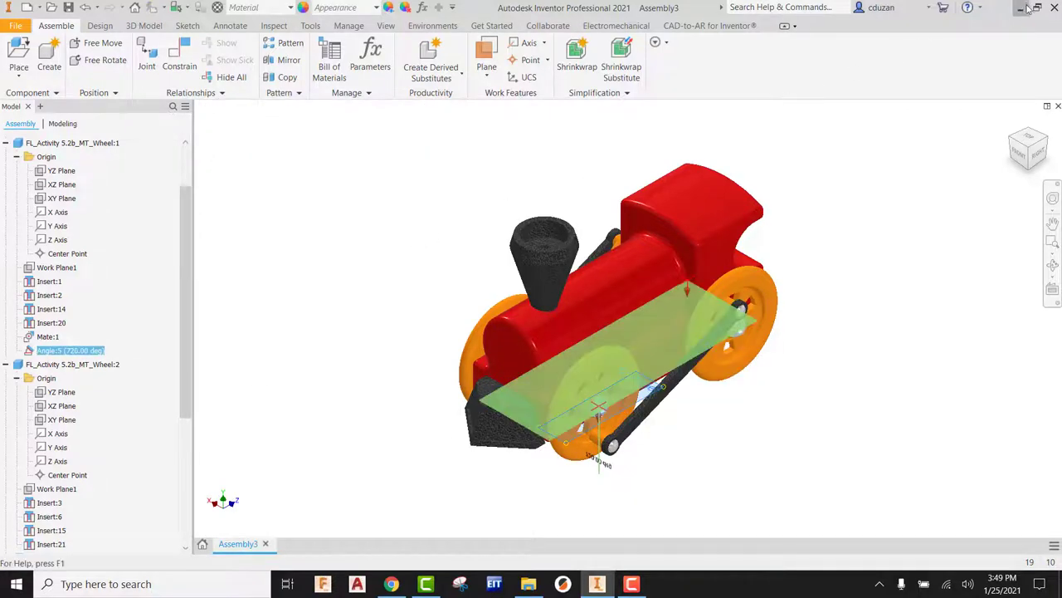
# Step: Switch to File Explorer, play Miniature Train Project Animation.wmv to review the new recording, and put the player and folder windows away
pyautogui.click(1021, 8)
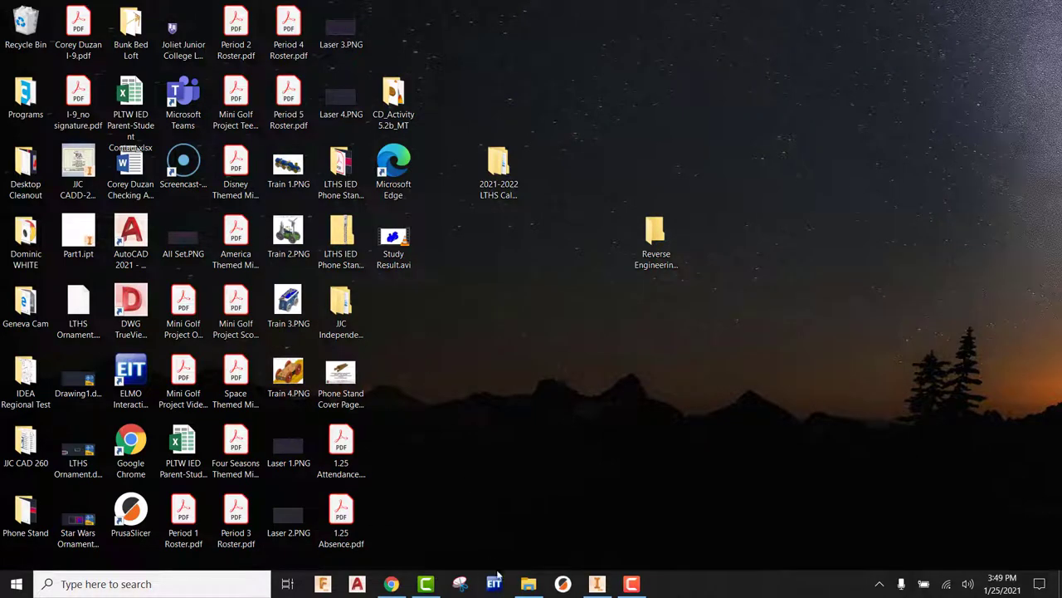
pyautogui.click(528, 583)
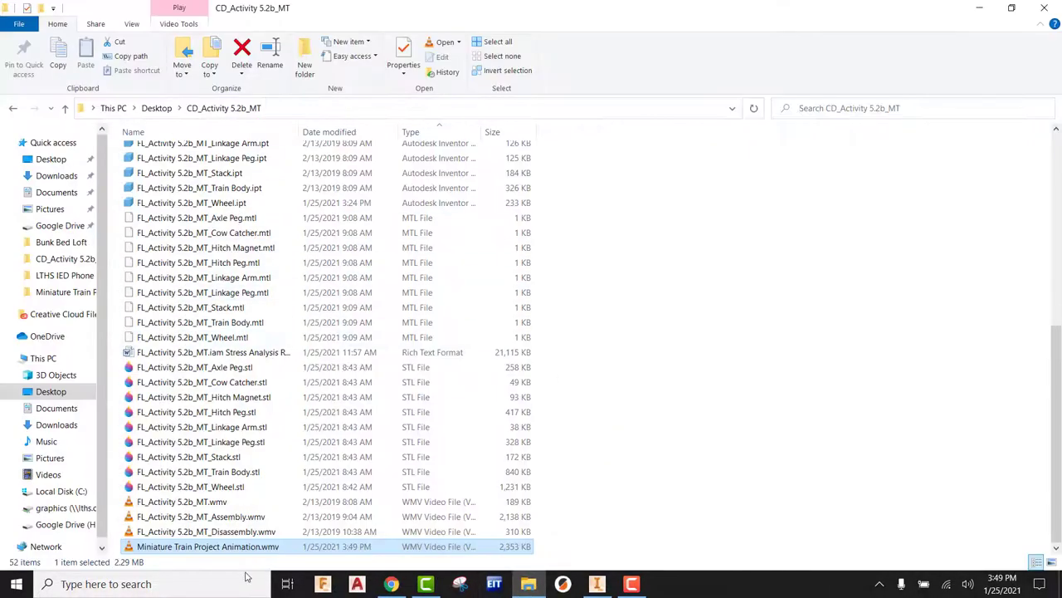
pyautogui.doubleClick(243, 548)
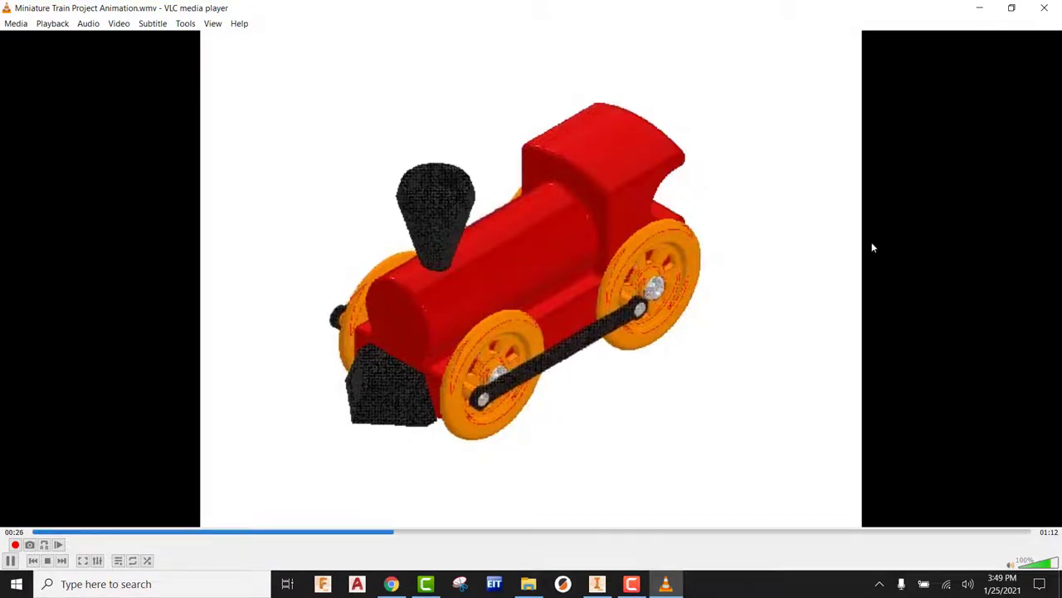
pyautogui.click(1039, 10)
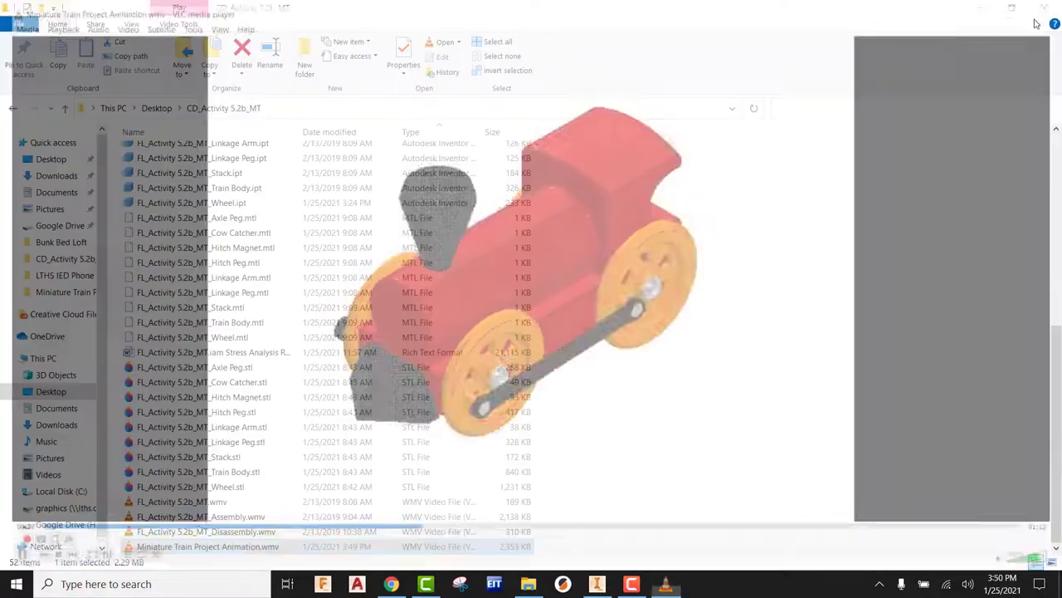
pyautogui.click(979, 11)
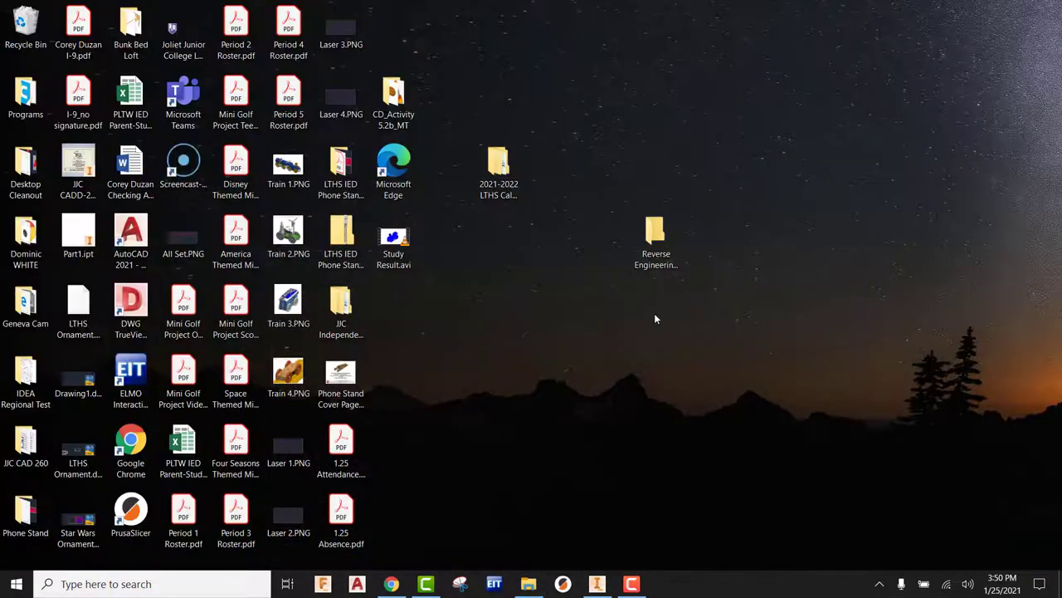
# Step: Switch back to Inventor, clear the constraint selection, and start saving the train assembly as a new file in the CD_Activity 5.2b_MT folder
pyautogui.click(596, 583)
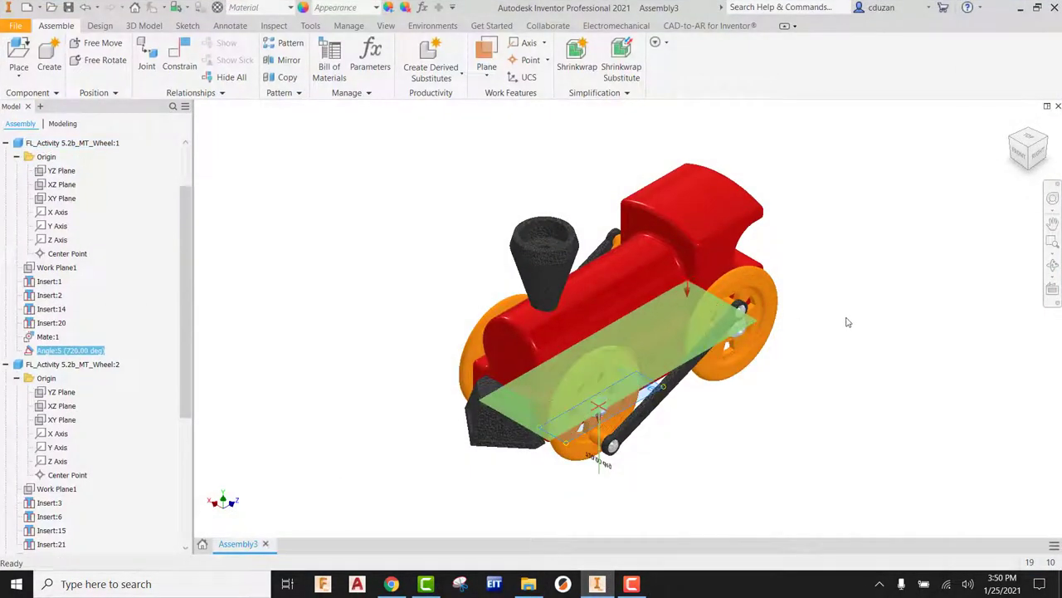
pyautogui.click(778, 398)
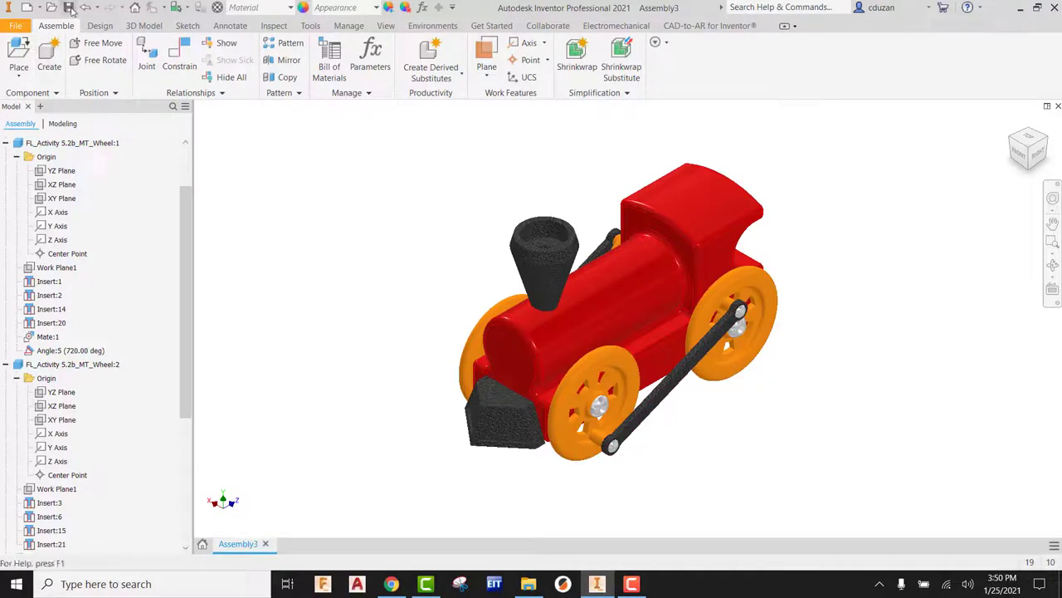
pyautogui.click(15, 25)
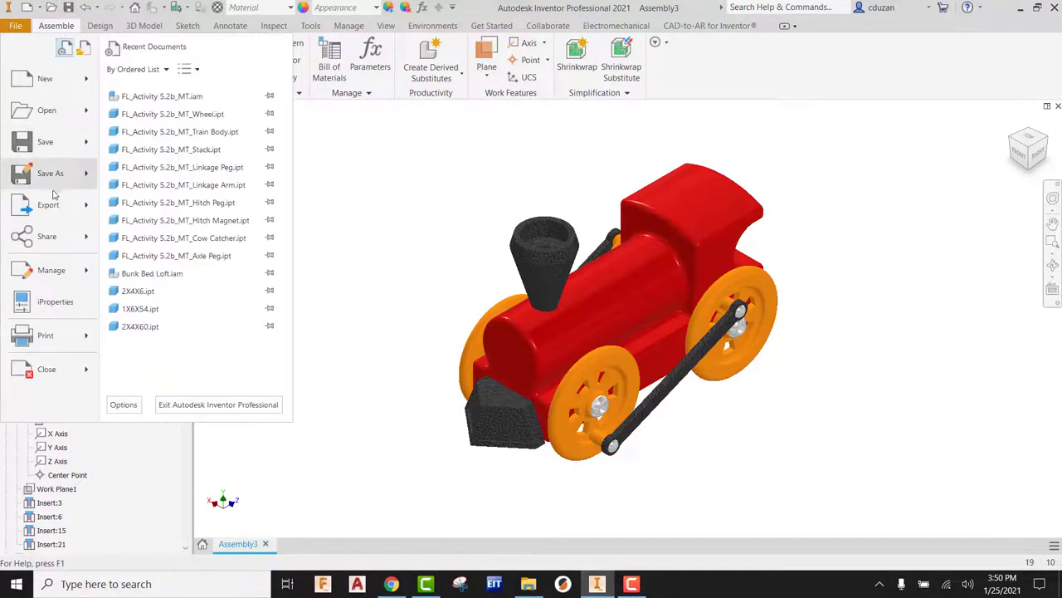
pyautogui.click(52, 173)
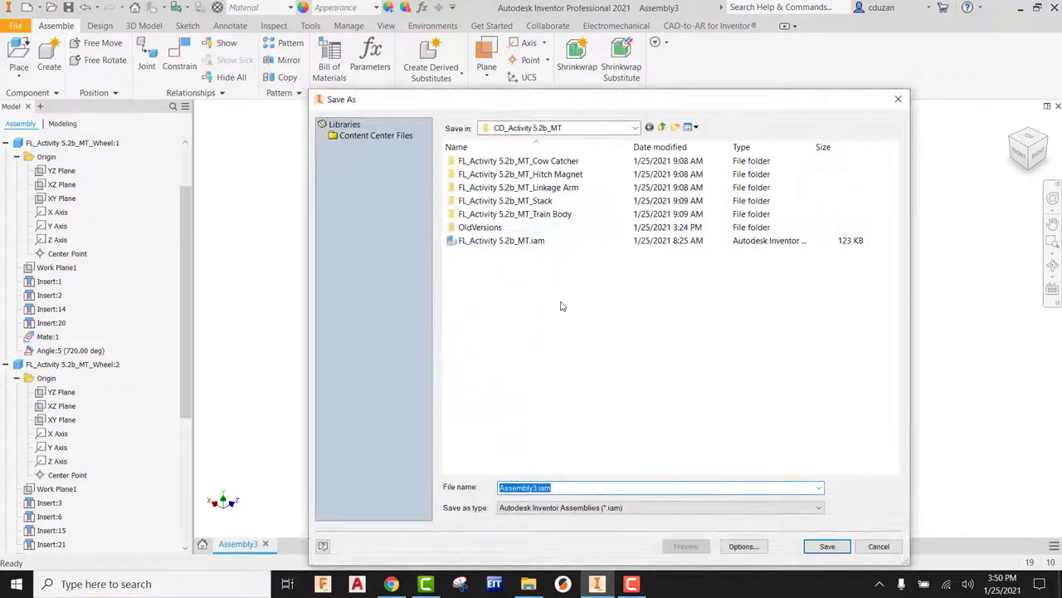